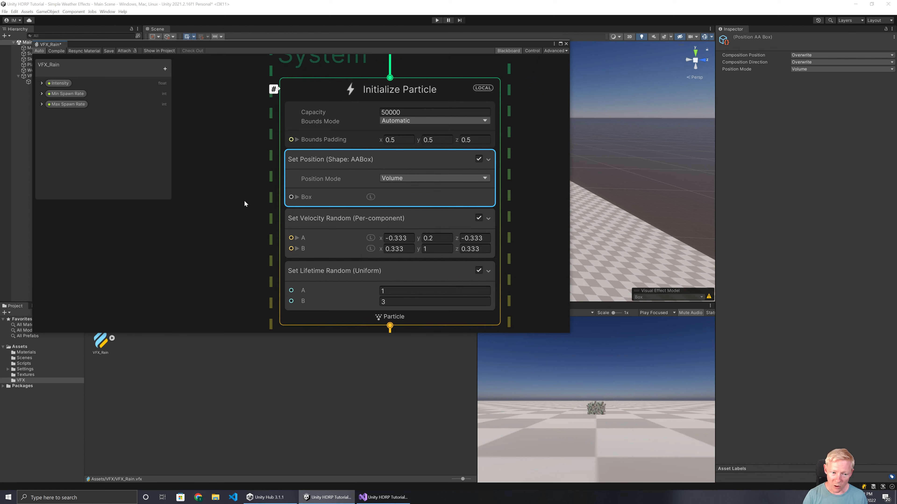
# Add an exposed Axis Aligned Box property named "Spawn Bounds" to the VFX_Rain blackboard.
pyautogui.moveTo(242, 200); pyautogui.dragTo(287, 197, button='middle')
pyautogui.scroll(-4, 387, 191)
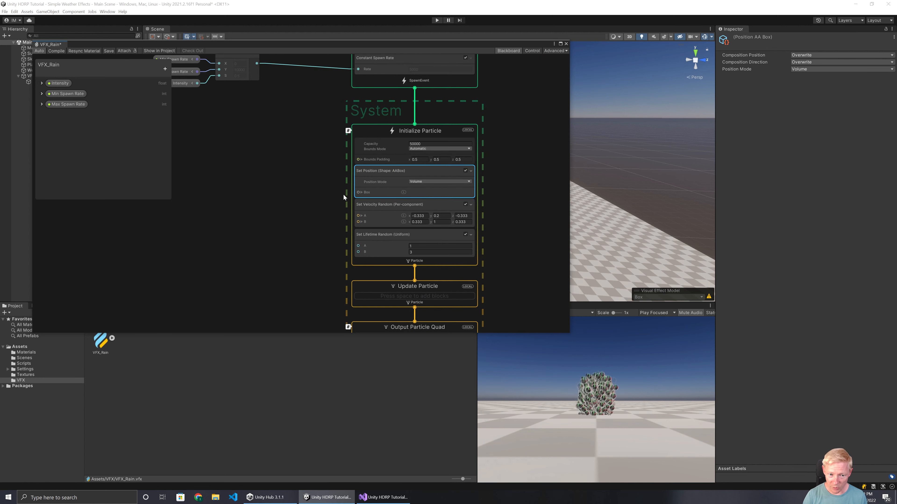
pyautogui.scroll(3, 343, 194)
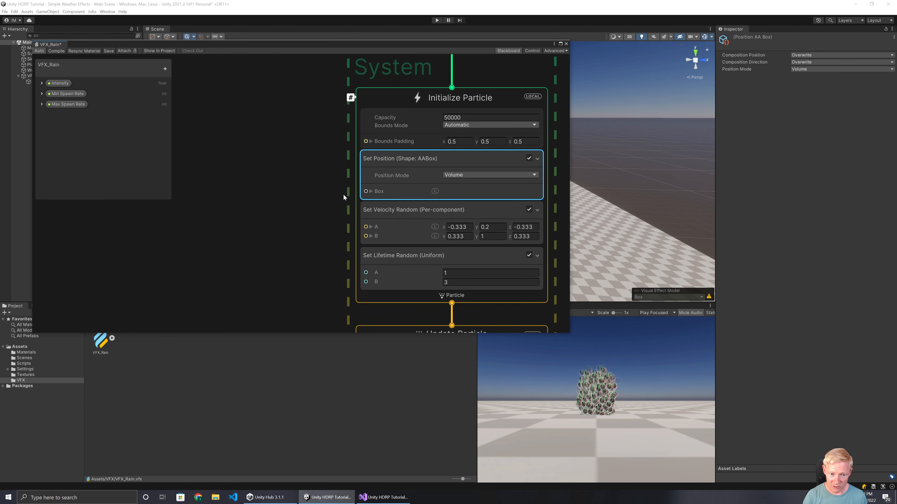
pyautogui.click(165, 68)
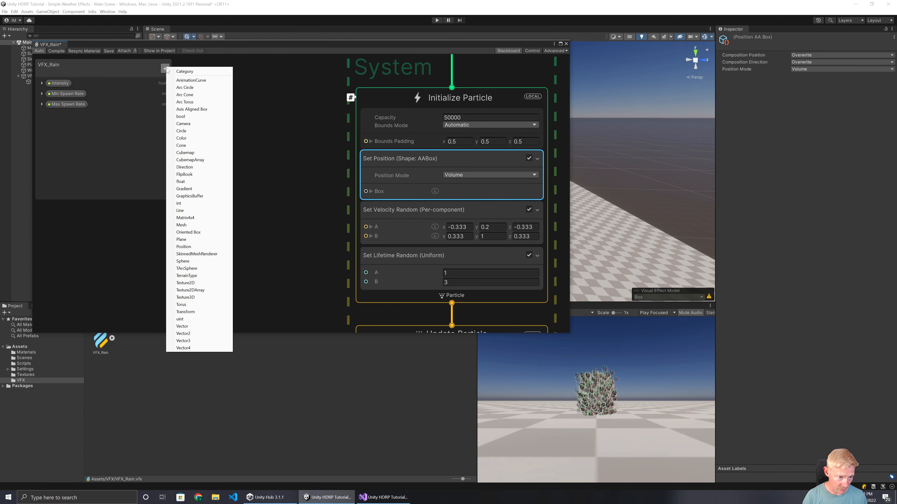
pyautogui.click(196, 110)
pyautogui.doubleClick(69, 115)
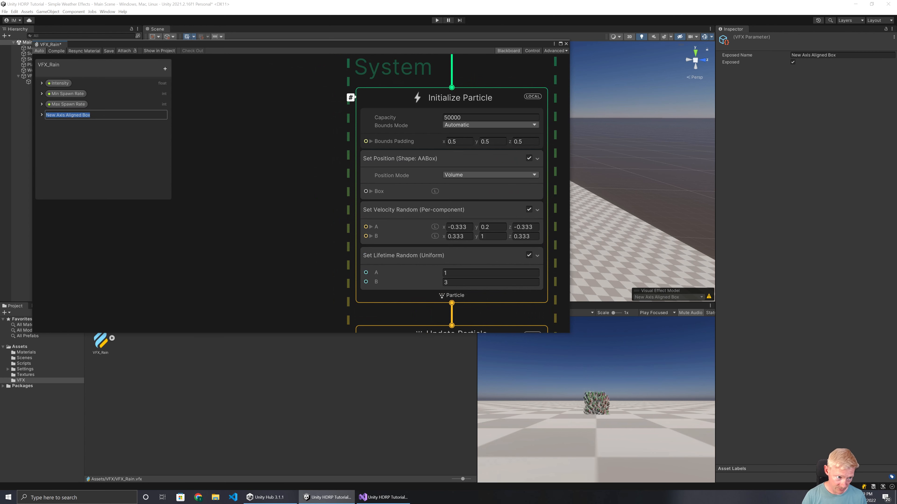
pyautogui.write('Spawn Bounds')
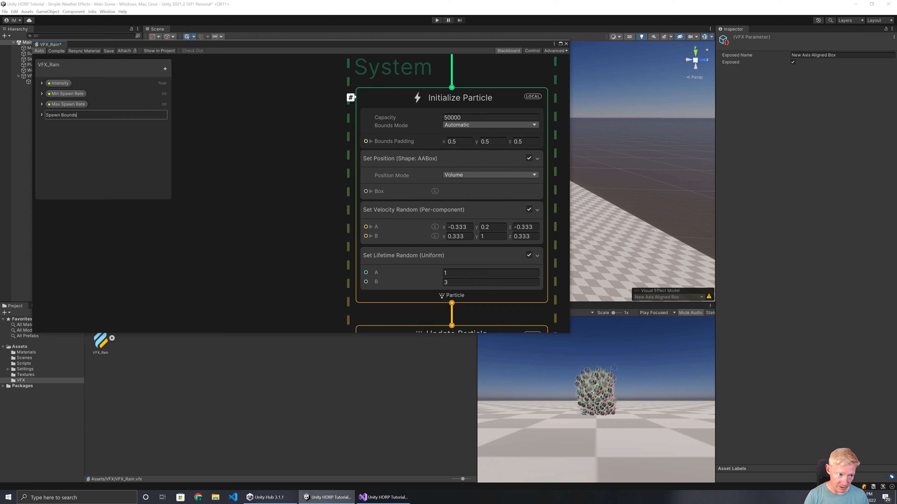
pyautogui.press('Return')
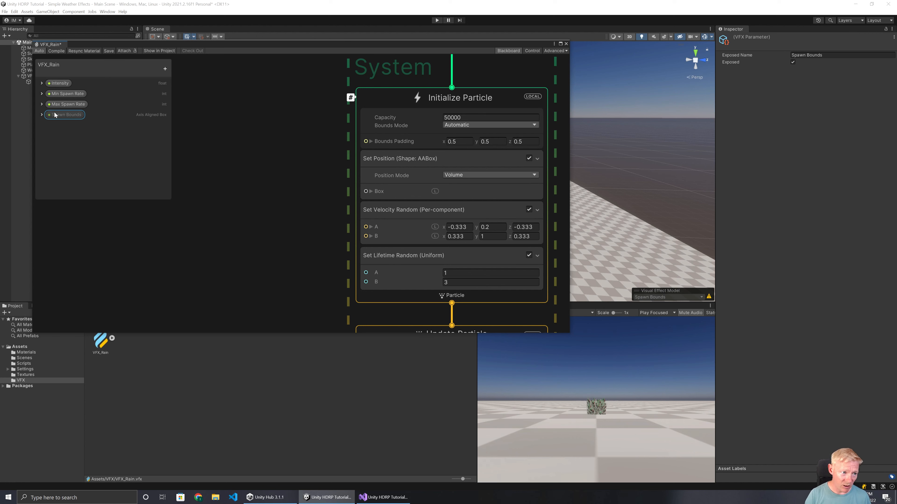
# Set the Spawn Bounds default to center Y 10 and size 10, 2, 10, and connect it to the Box input of Set Position.
pyautogui.click(42, 115)
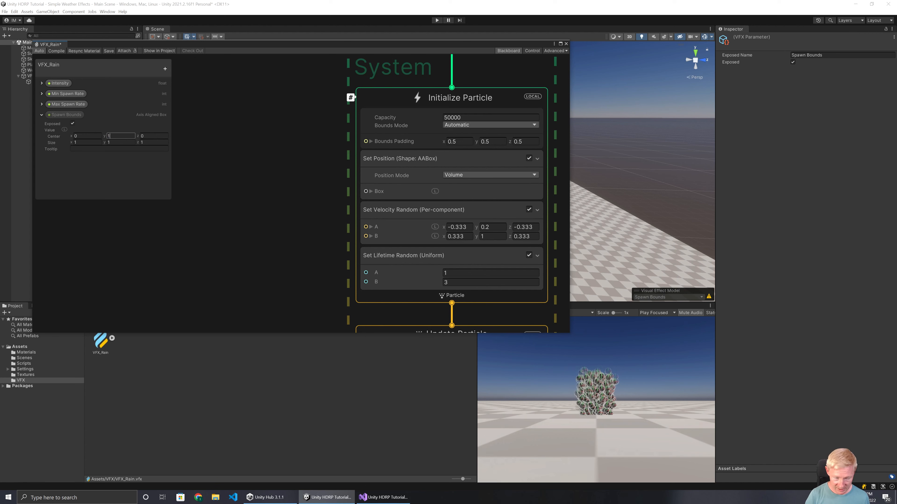
pyautogui.click(114, 142)
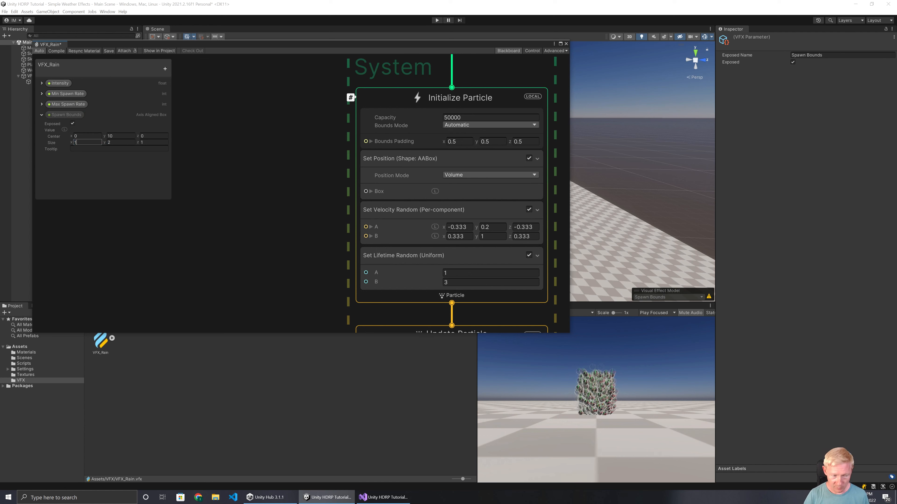
pyautogui.press('Tab')
pyautogui.write('10')
pyautogui.press('Tab')
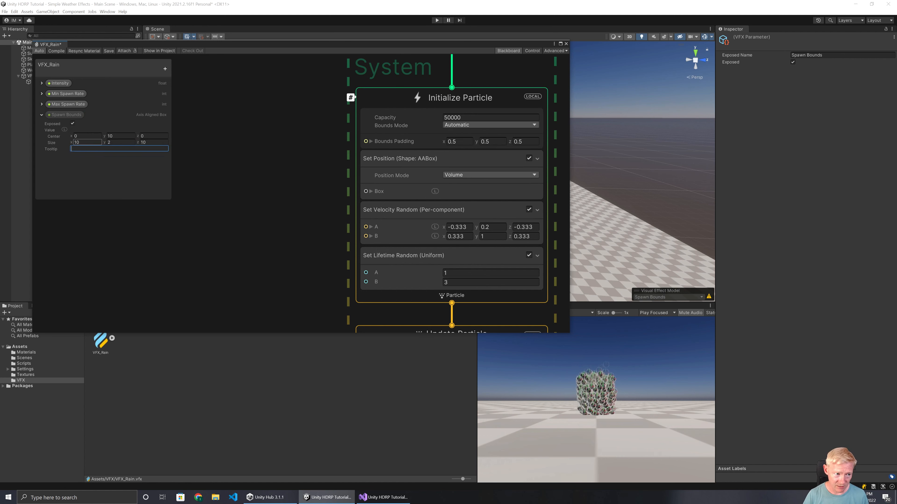
pyautogui.click(74, 115)
pyautogui.moveTo(246, 189); pyautogui.dragTo(359, 191)
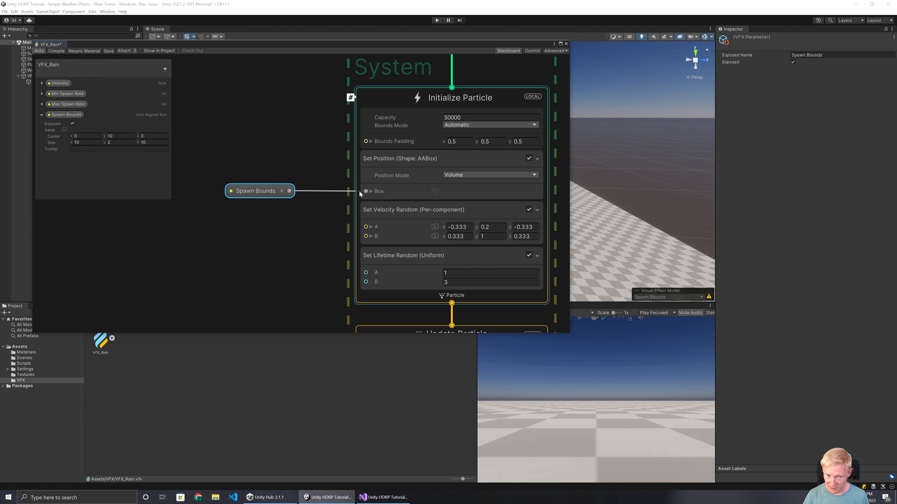
# Uncover the scene behind the graph window, select the Rain object and show its property gizmos.
pyautogui.moveTo(351, 44); pyautogui.dragTo(349, 292)
pyautogui.moveTo(397, 205); pyautogui.dragTo(380, 201, button='right')
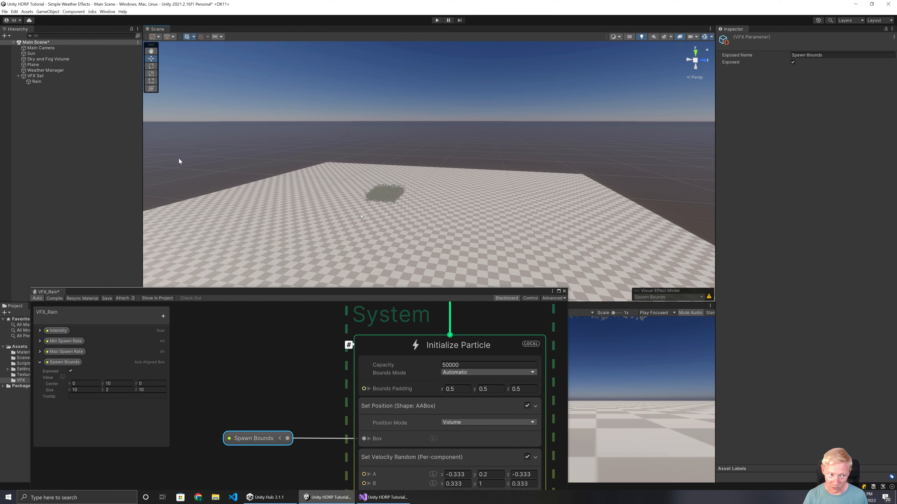
pyautogui.click(37, 81)
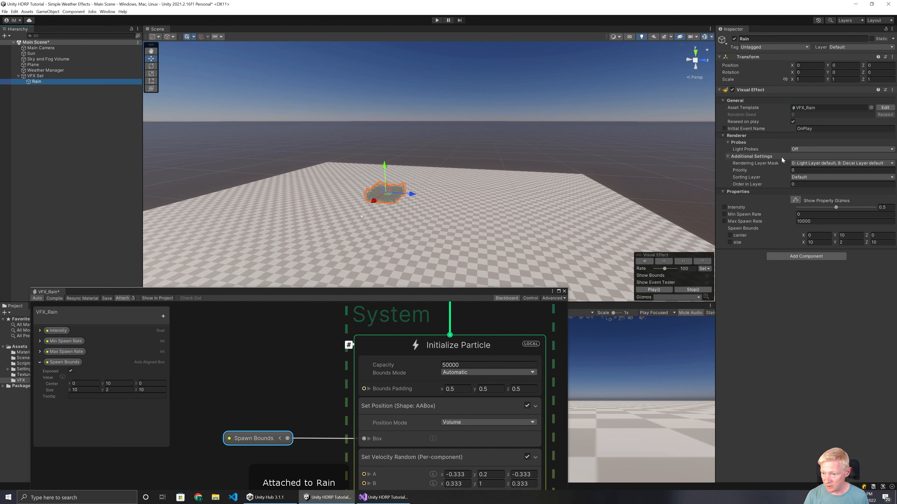
pyautogui.click(795, 200)
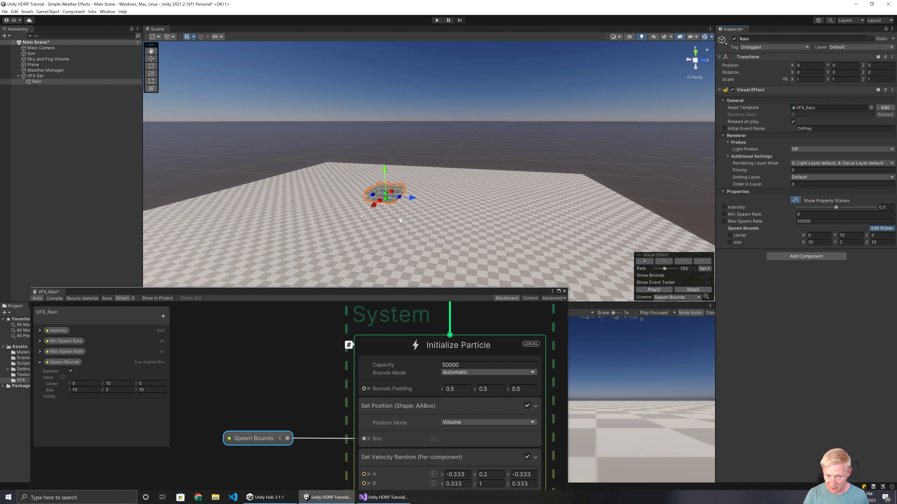
pyautogui.moveTo(398, 217); pyautogui.dragTo(285, 249, button='right')
pyautogui.press('d')
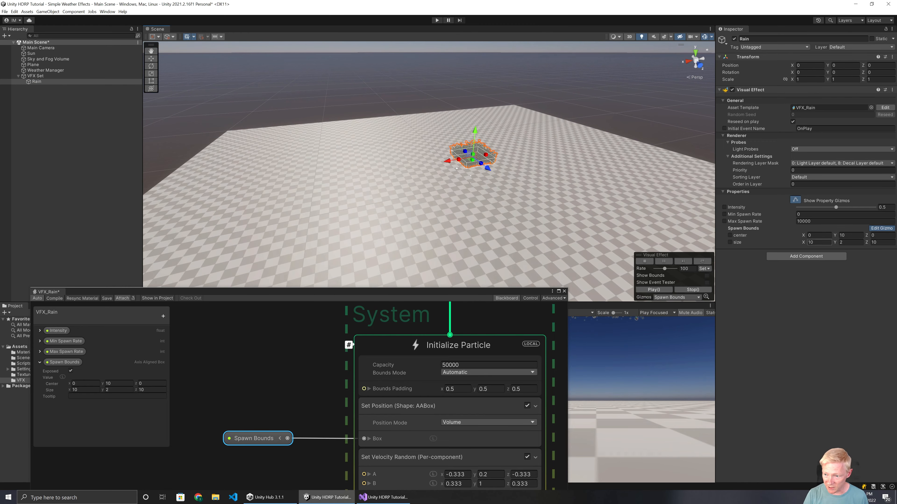
# Override the Rain object's Spawn Bounds with size 200, 5, 200 and center Y 20.
pyautogui.click(808, 242)
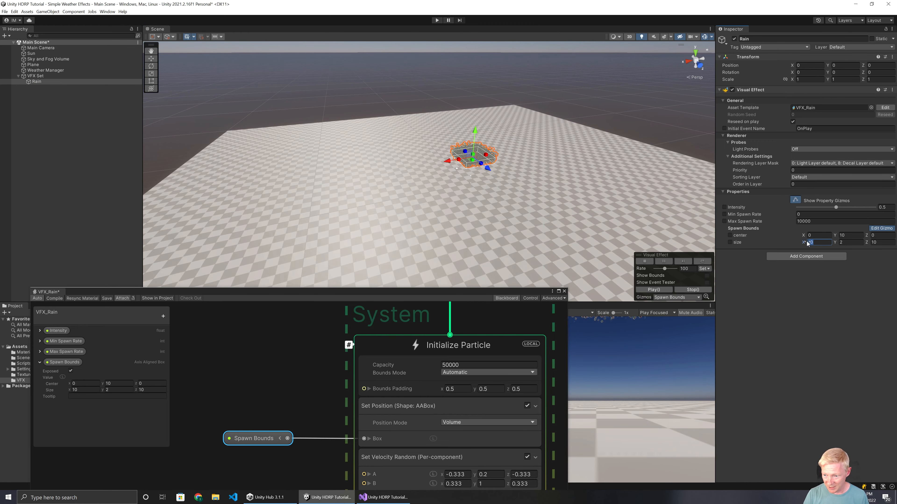
pyautogui.write('2')
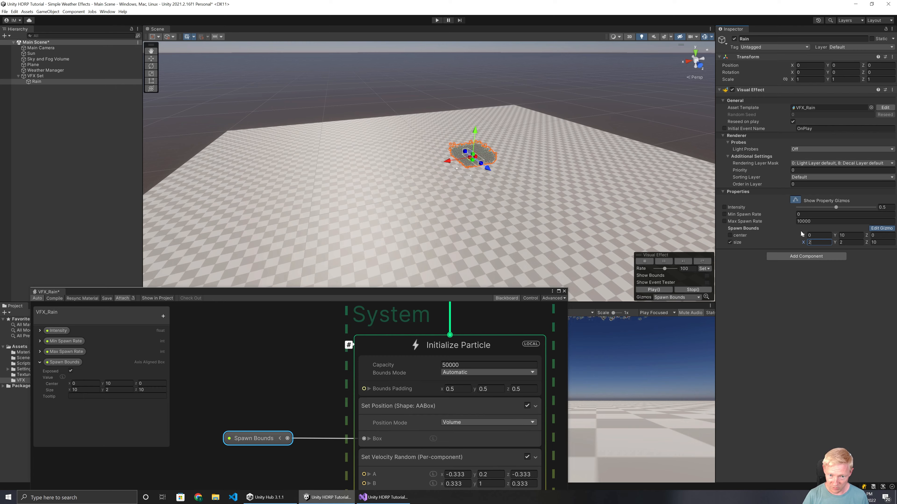
pyautogui.write('00')
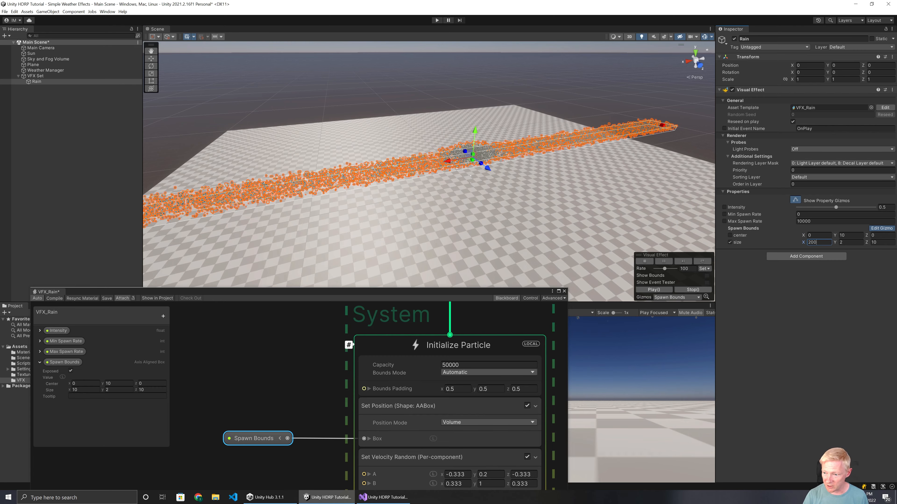
pyautogui.click(876, 243)
pyautogui.write('200')
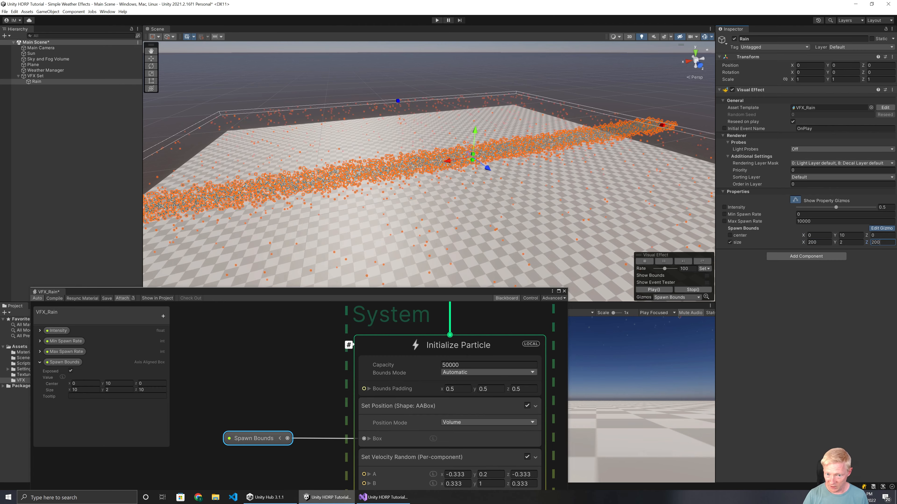
pyautogui.click(847, 236)
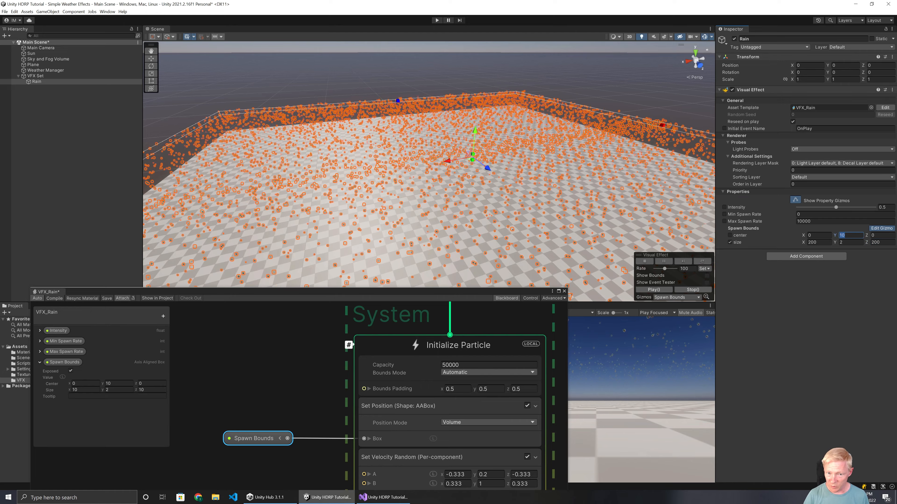
pyautogui.write('20')
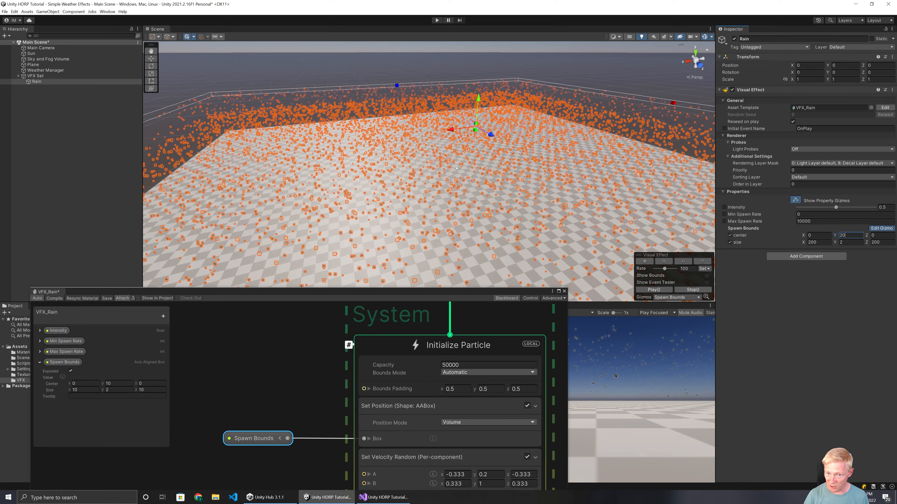
pyautogui.click(848, 243)
pyautogui.write('5')
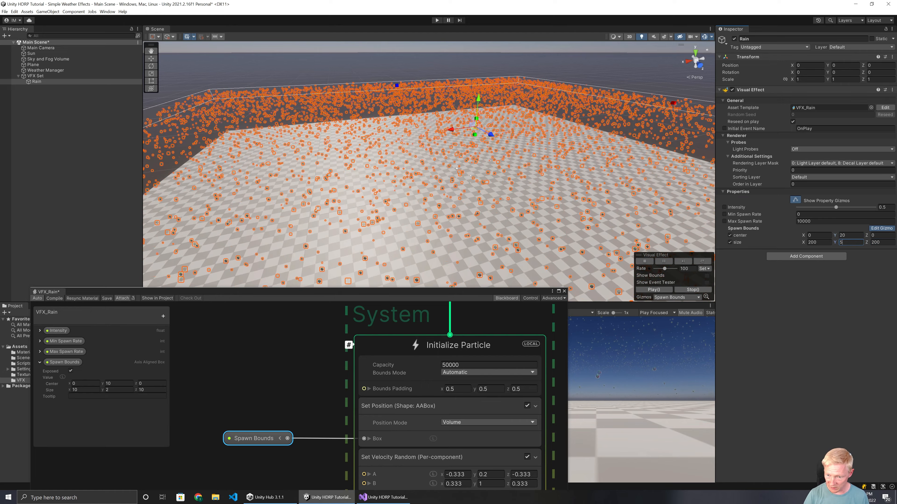
pyautogui.keyDown('alt'); pyautogui.moveTo(456, 168); pyautogui.dragTo(487, 218); pyautogui.keyUp('alt')
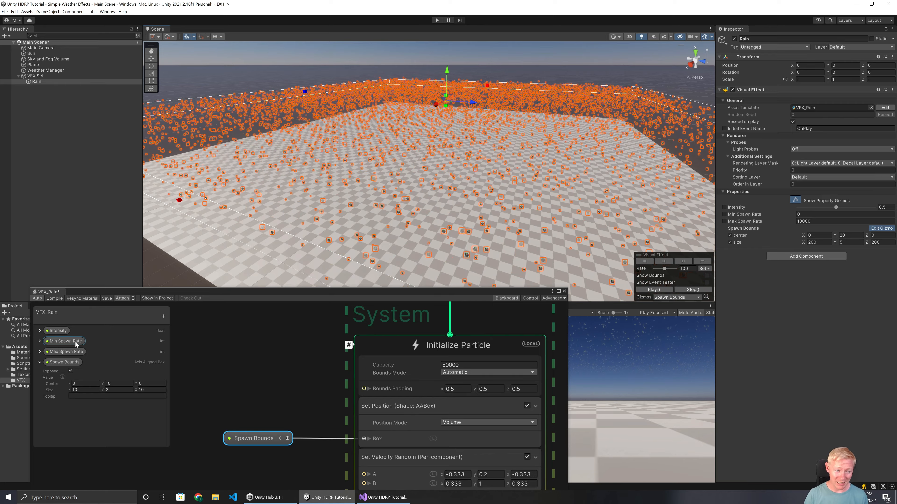
# Set the default value of the Max Spawn Rate property to 20000.
pyautogui.click(40, 352)
pyautogui.click(66, 368)
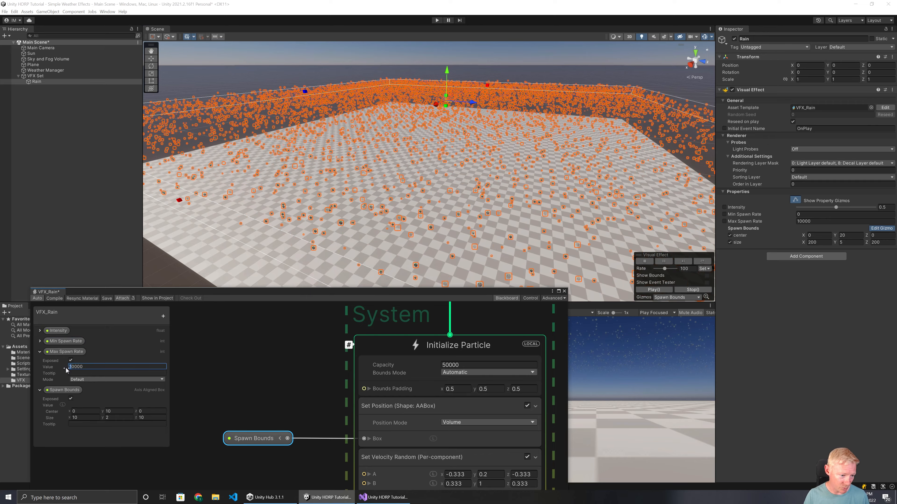
pyautogui.write('2')
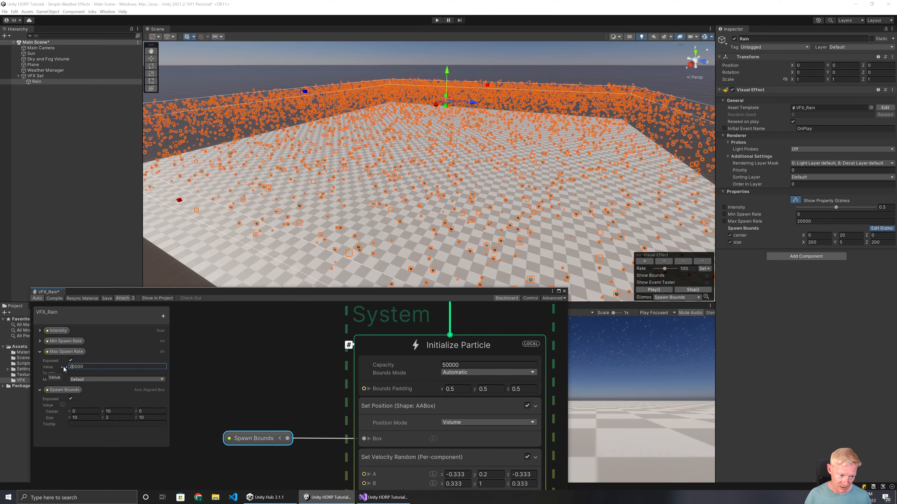
# Set the particle capacity of the Initialize Particle context to 100000.
pyautogui.click(379, 367)
pyautogui.click(442, 366)
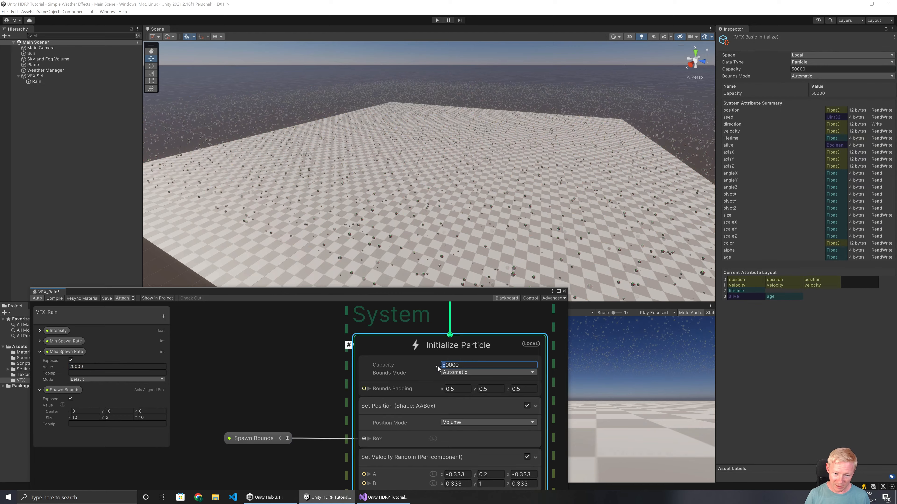
pyautogui.write('10')
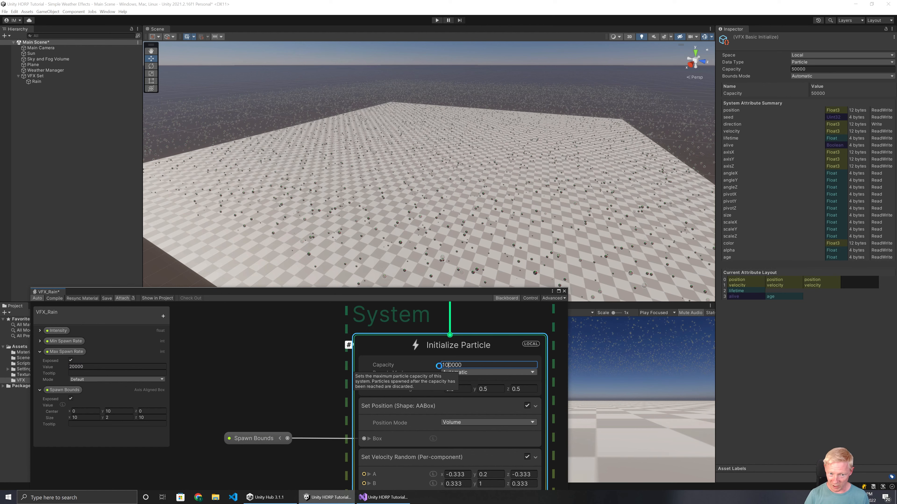
pyautogui.press('Return')
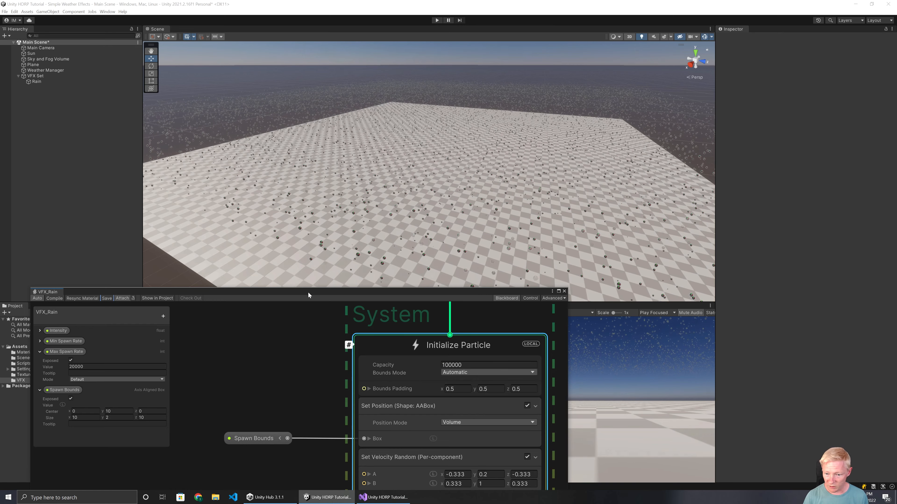
# Reposition the graph window and move the Output Particle Quad context farther down to free space below Update Particle.
pyautogui.moveTo(307, 292); pyautogui.dragTo(223, 45)
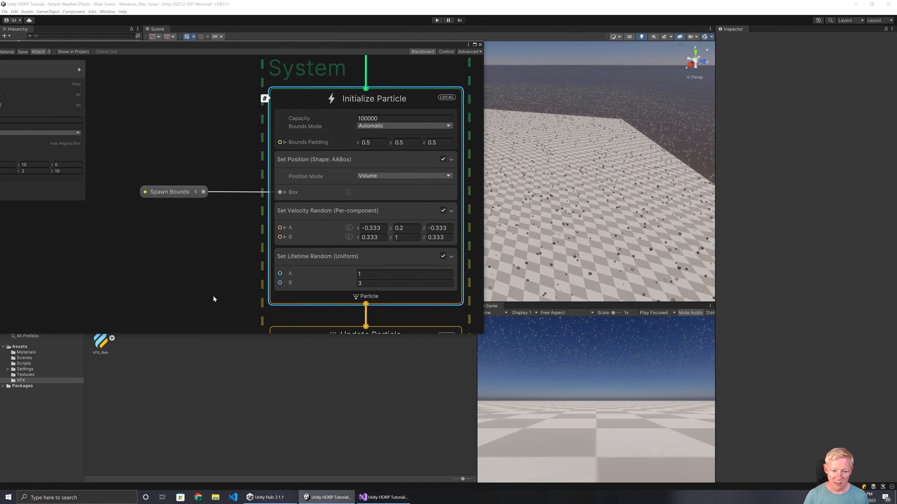
pyautogui.moveTo(213, 297); pyautogui.dragTo(182, 141, button='middle')
pyautogui.click(316, 273)
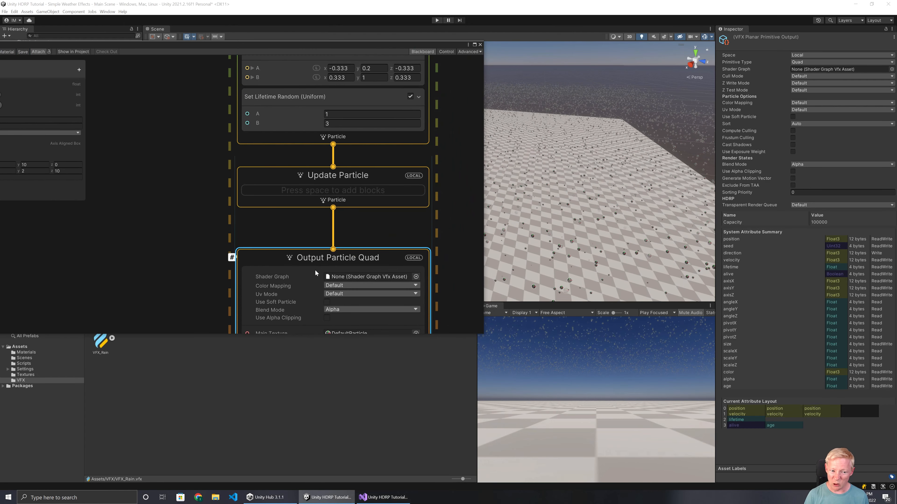
pyautogui.moveTo(315, 273); pyautogui.dragTo(320, 332)
# Add a Gravity block to the Update Particle context.
pyautogui.click(305, 138)
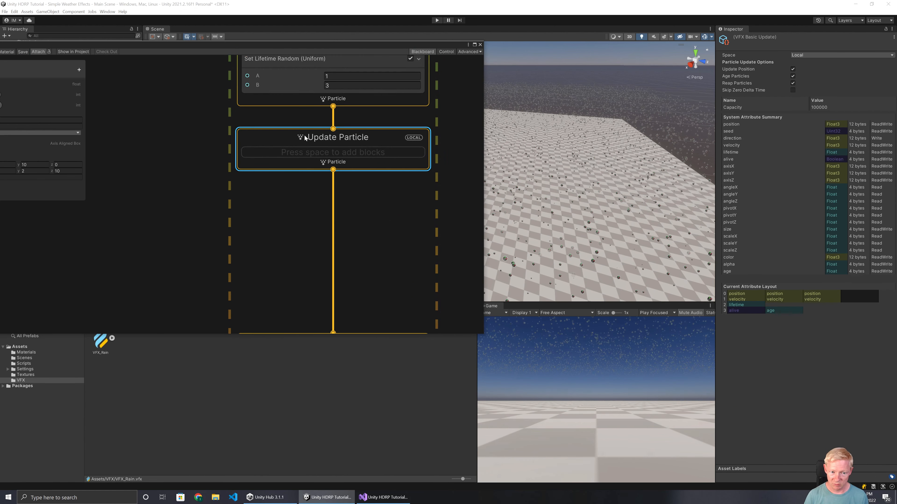
pyautogui.press('space')
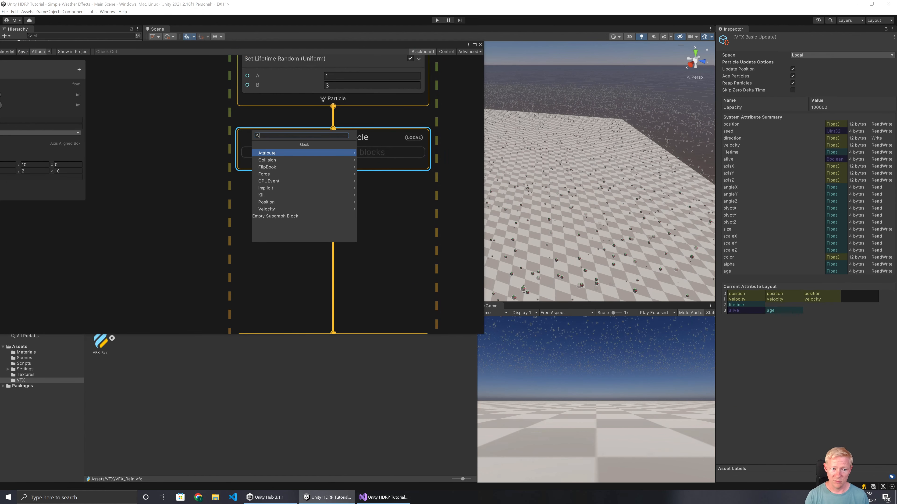
pyautogui.write('gravity')
pyautogui.press('Return')
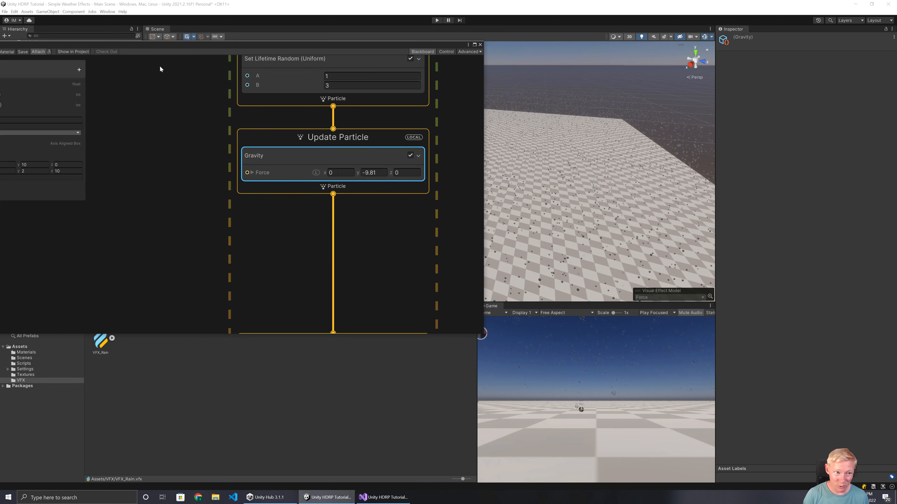
# Bring the blackboard back into view and collapse the Max Spawn Rate and Spawn Bounds properties.
pyautogui.moveTo(183, 44); pyautogui.dragTo(251, 39)
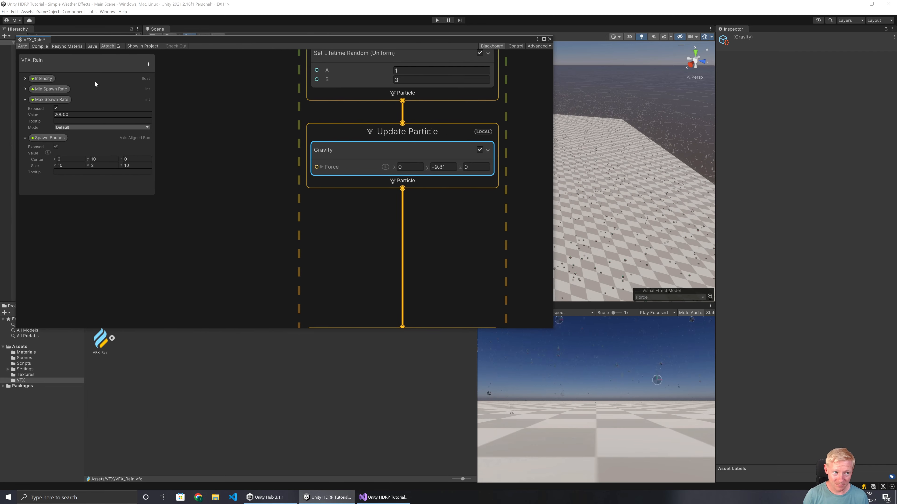
pyautogui.click(25, 99)
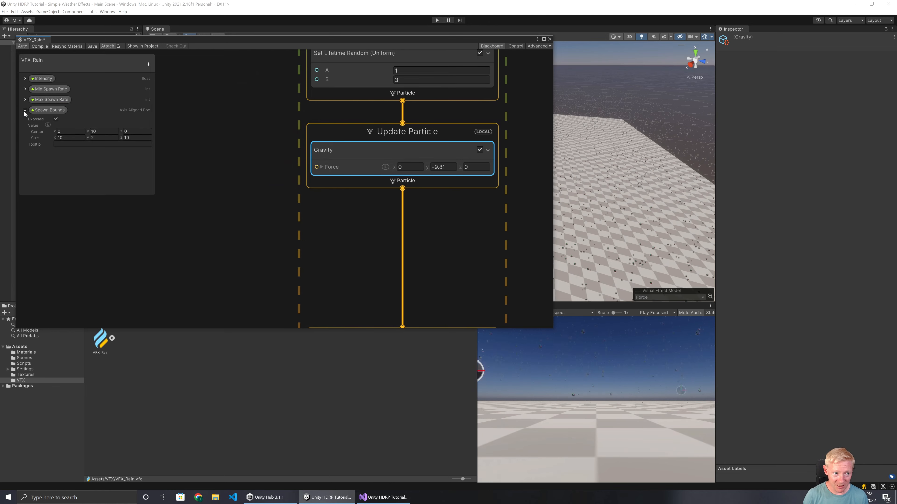
pyautogui.click(25, 109)
pyautogui.moveTo(474, 293); pyautogui.dragTo(407, 130, button='middle')
pyautogui.moveTo(443, 253); pyautogui.dragTo(451, 162, button='middle')
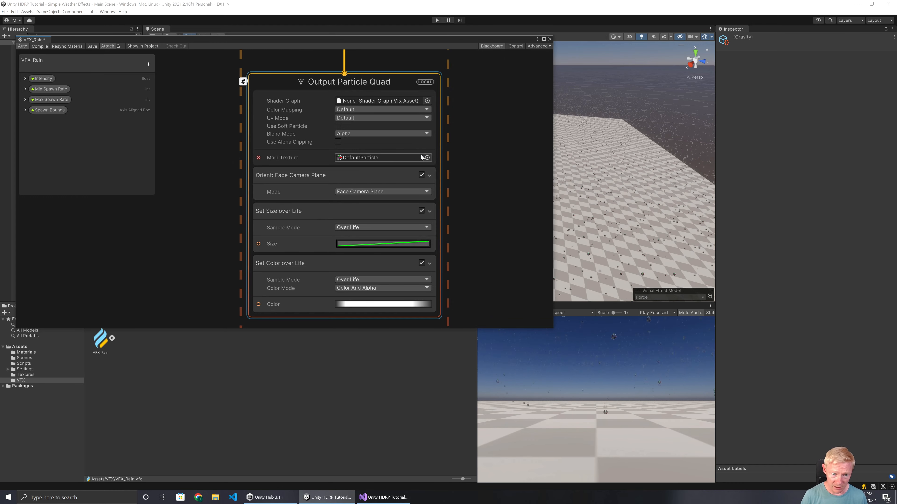
# Assign the Rain Drop texture from the Textures folder as the Main Texture of the Output Particle Quad context and select the texture asset.
pyautogui.click(31, 375)
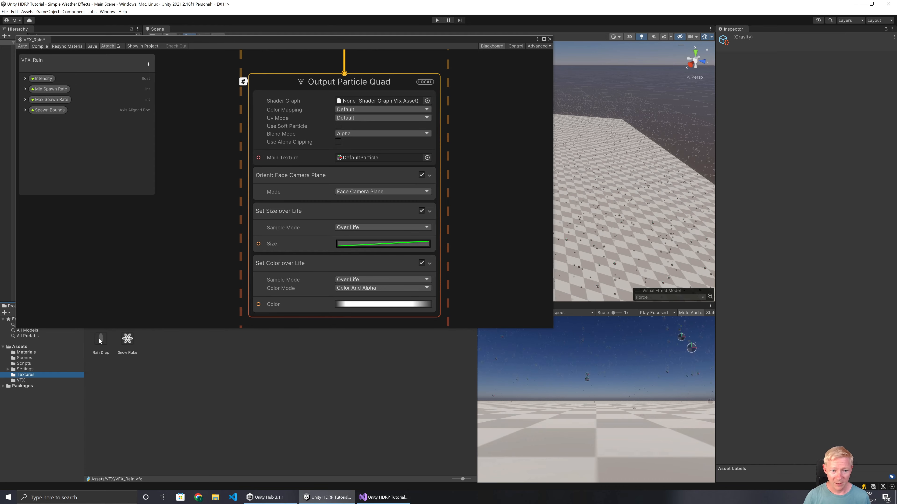
pyautogui.moveTo(98, 338); pyautogui.dragTo(359, 158)
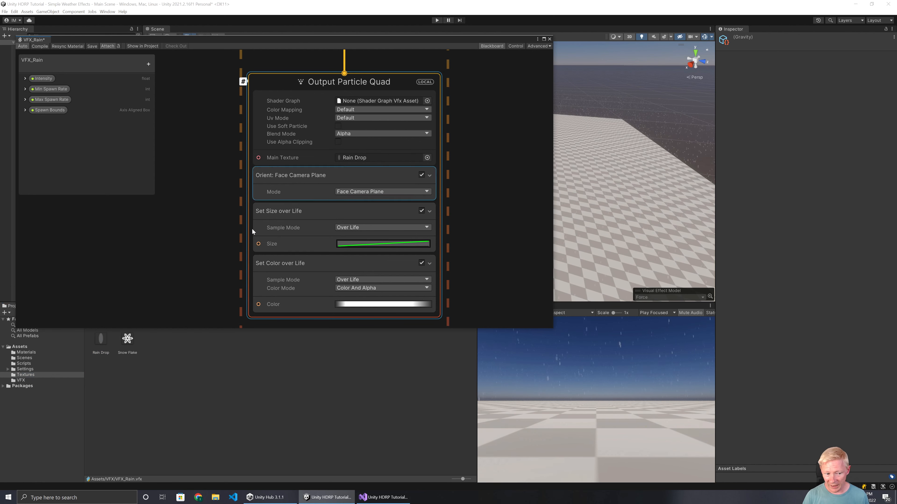
pyautogui.click(98, 339)
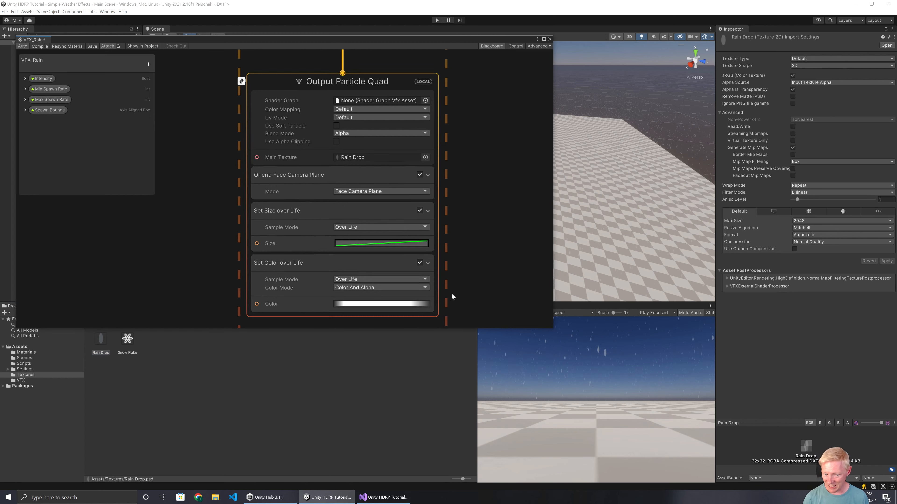
# Examine the Size curve of the Set Size over Life block and close the curve editor.
pyautogui.moveTo(451, 293); pyautogui.dragTo(481, 225, button='middle')
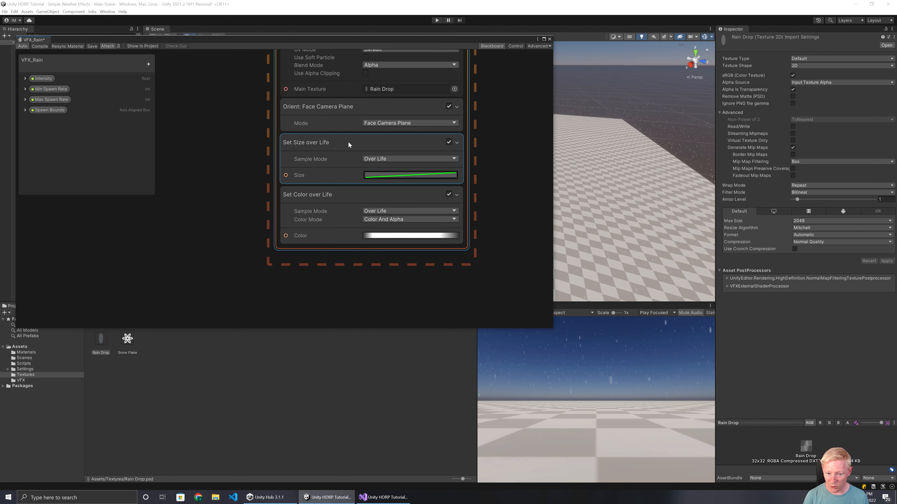
pyautogui.click(387, 177)
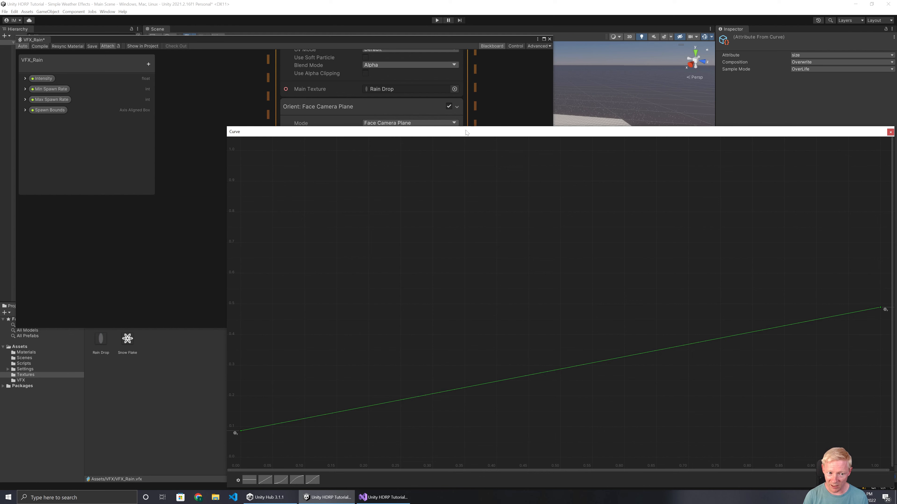
pyautogui.moveTo(466, 133); pyautogui.dragTo(355, 107)
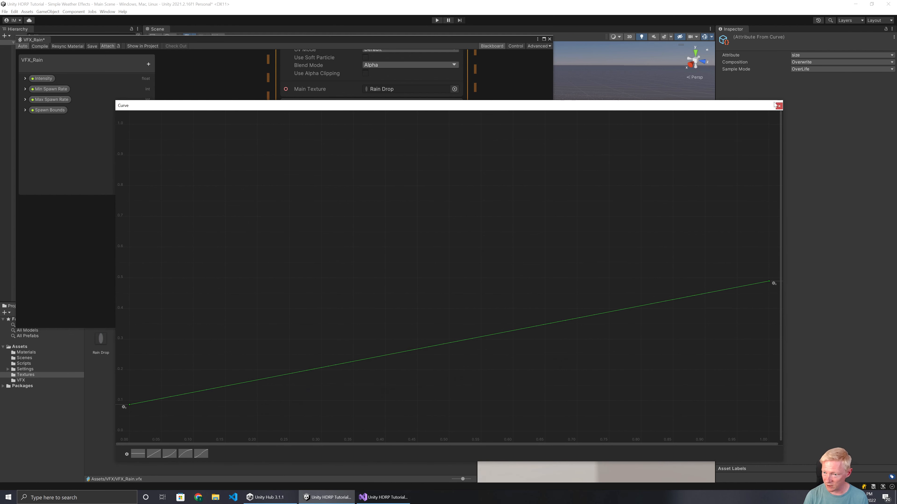
pyautogui.click(778, 105)
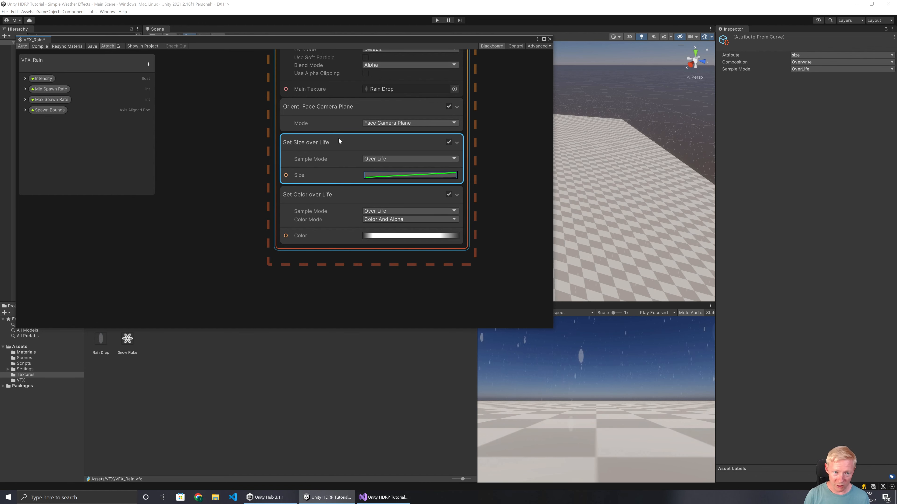
pyautogui.press('space')
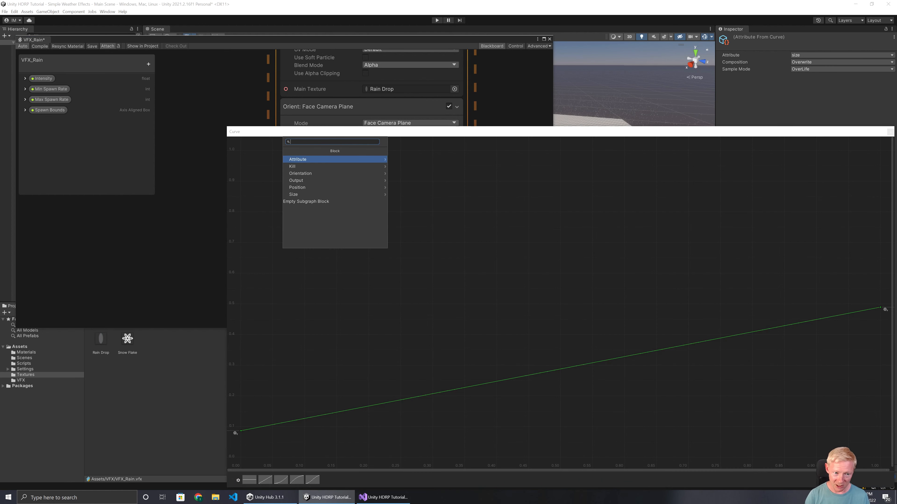
pyautogui.click(890, 132)
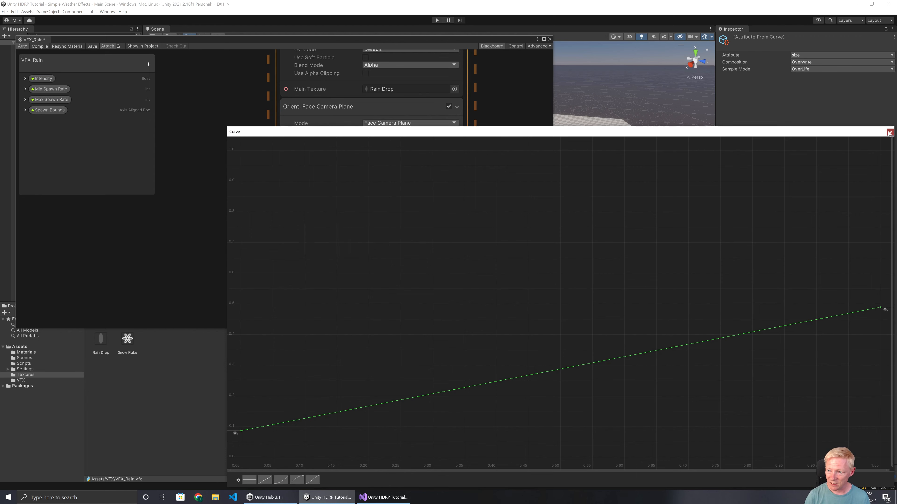
# Add a Multiply Size block to Output Particle Quad and place it between Set Size over Life and Set Color over Life.
pyautogui.click(320, 249)
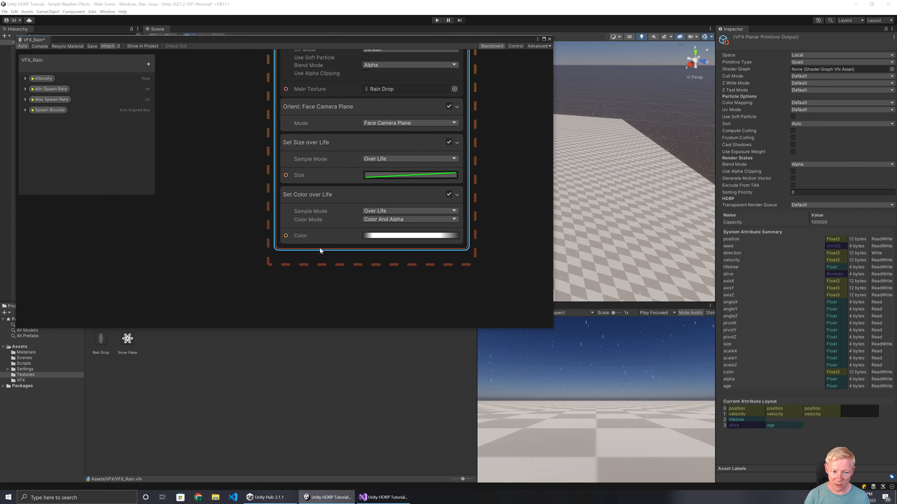
pyautogui.press('space')
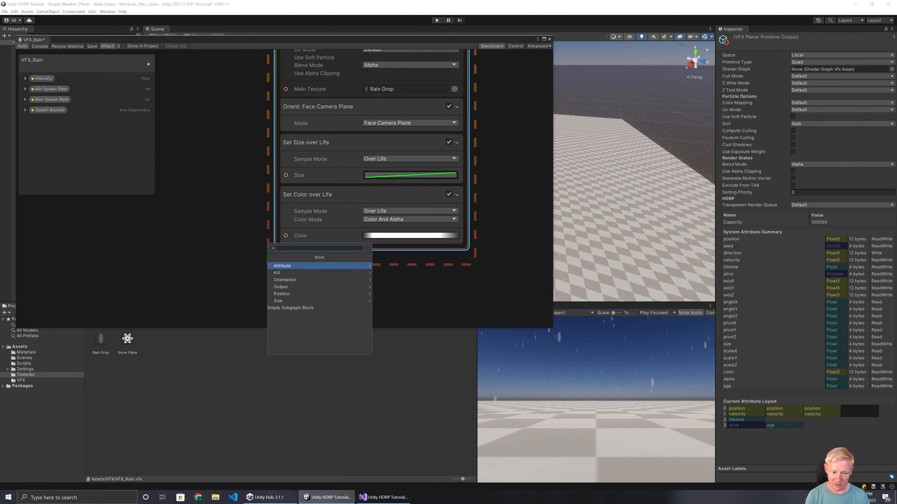
pyautogui.write('size')
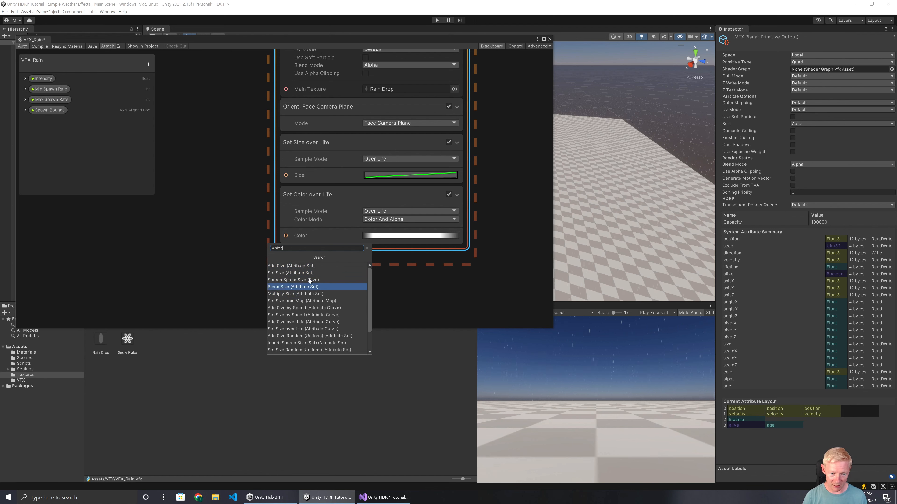
pyautogui.click(284, 295)
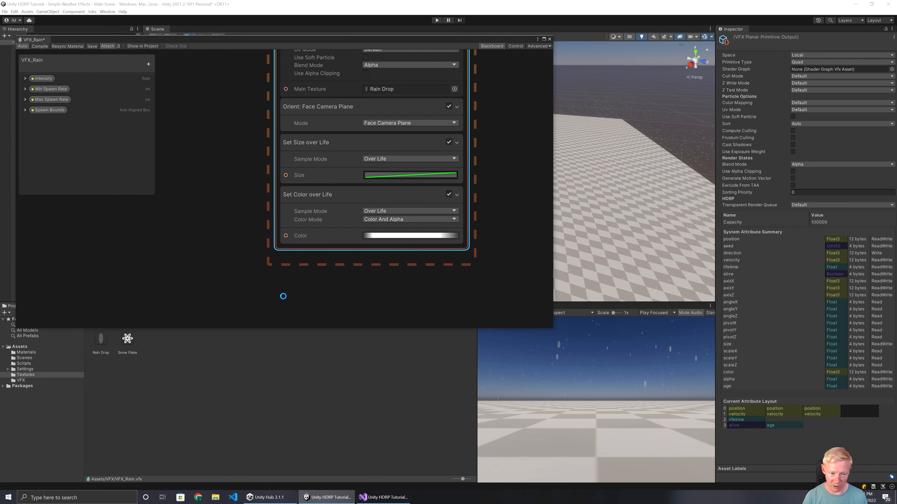
pyautogui.moveTo(322, 233); pyautogui.dragTo(324, 196)
# Create a float property named Size Scale in the blackboard and set its value to 1.
pyautogui.click(148, 64)
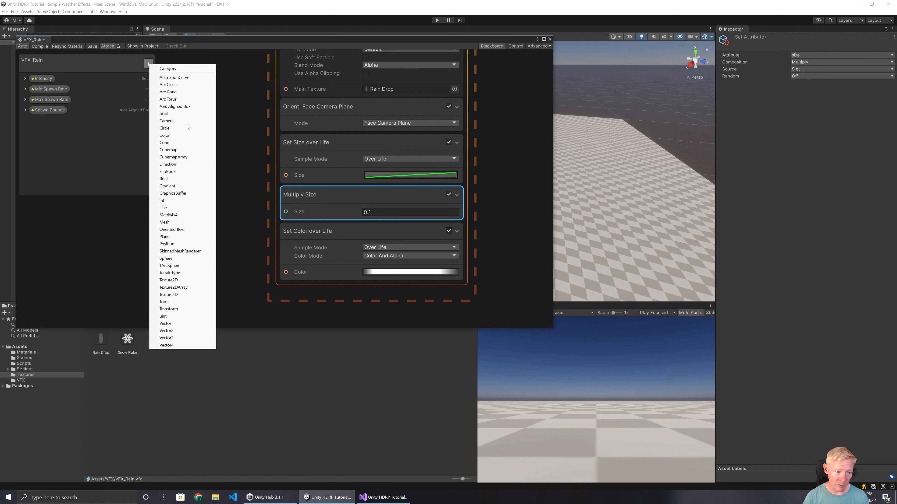
pyautogui.click(173, 179)
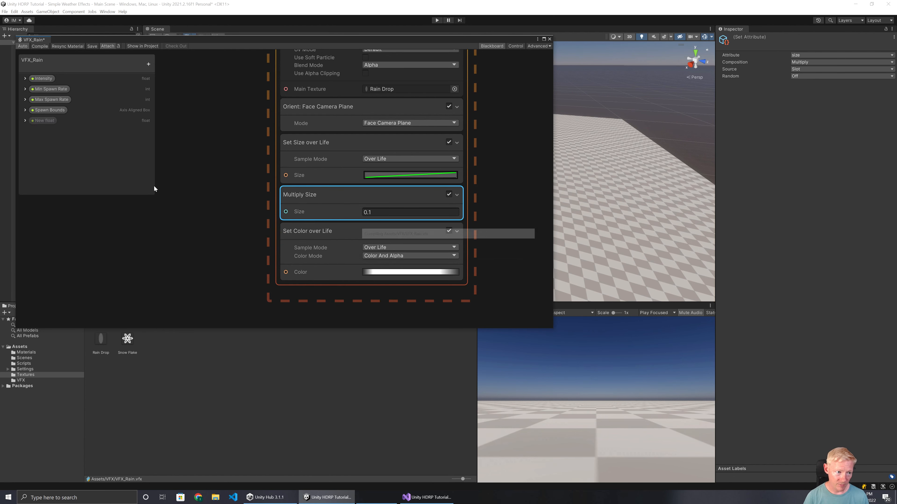
pyautogui.doubleClick(45, 122)
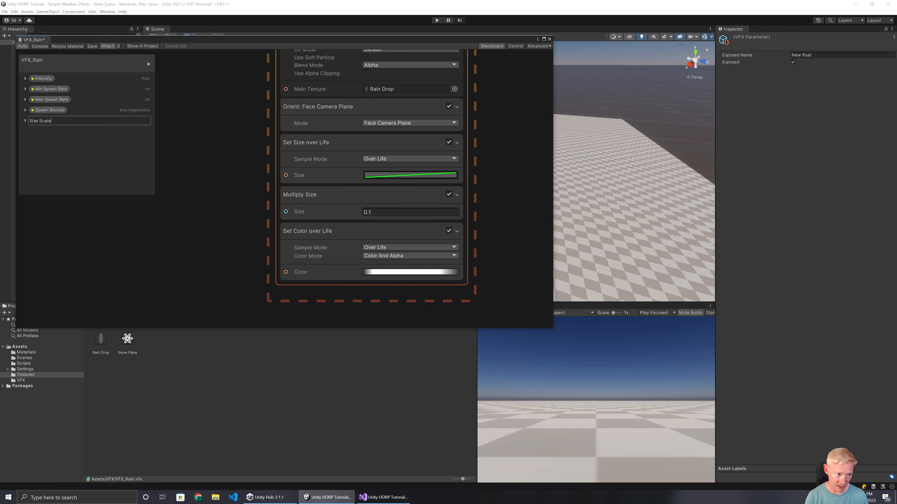
pyautogui.press('Return')
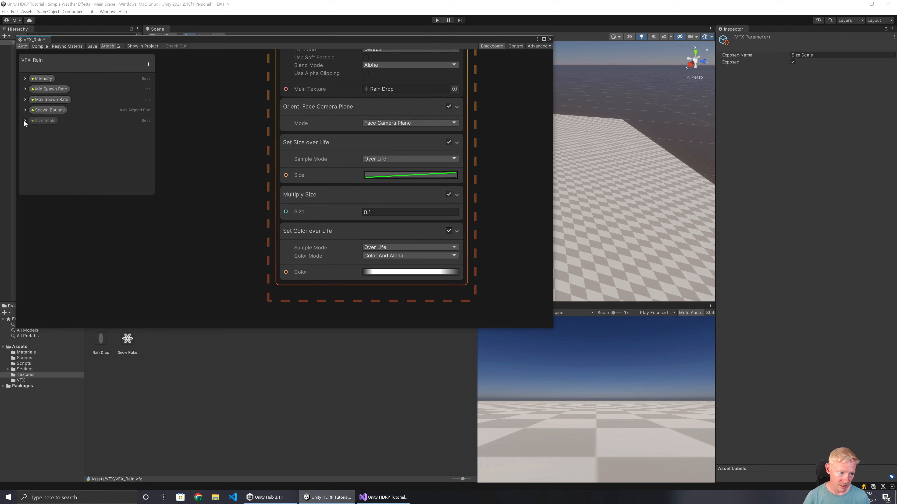
pyautogui.click(25, 120)
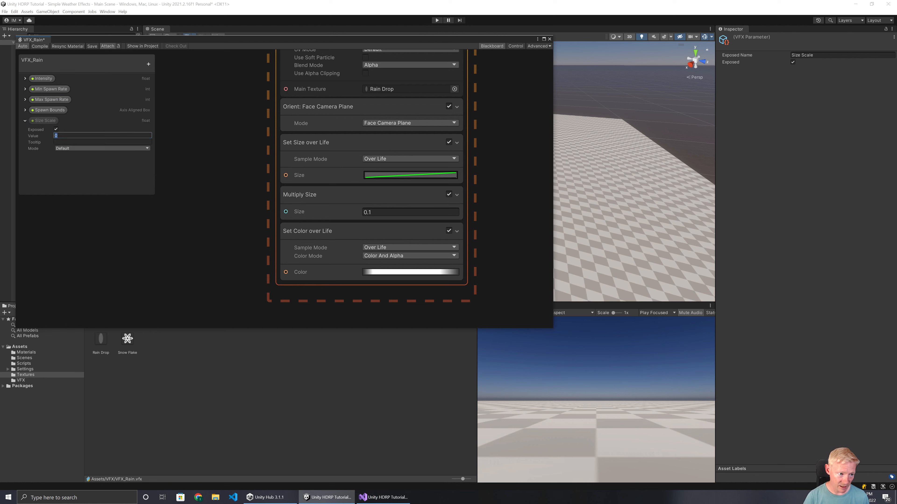
pyautogui.write('1')
pyautogui.press('Return')
# Connect a Size Scale node to the Size input of the Multiply Size block and save the graph.
pyautogui.moveTo(189, 213); pyautogui.dragTo(286, 212)
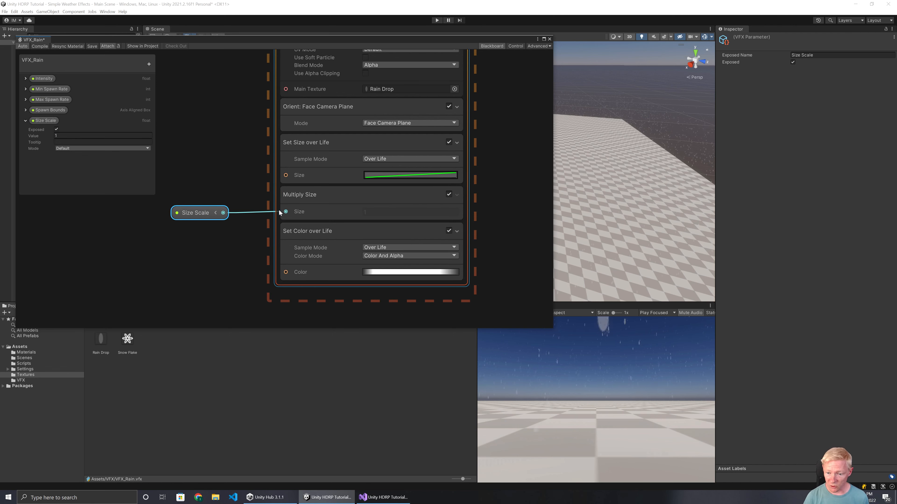
pyautogui.click(217, 131)
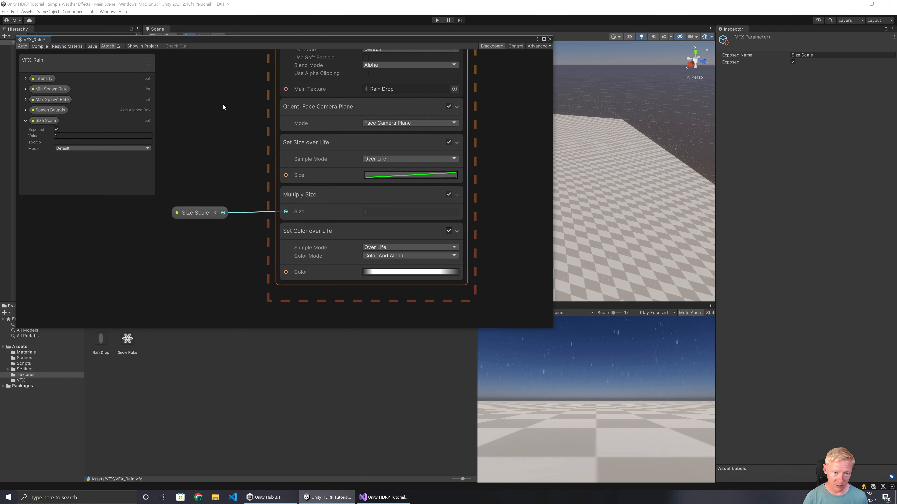
pyautogui.click(91, 46)
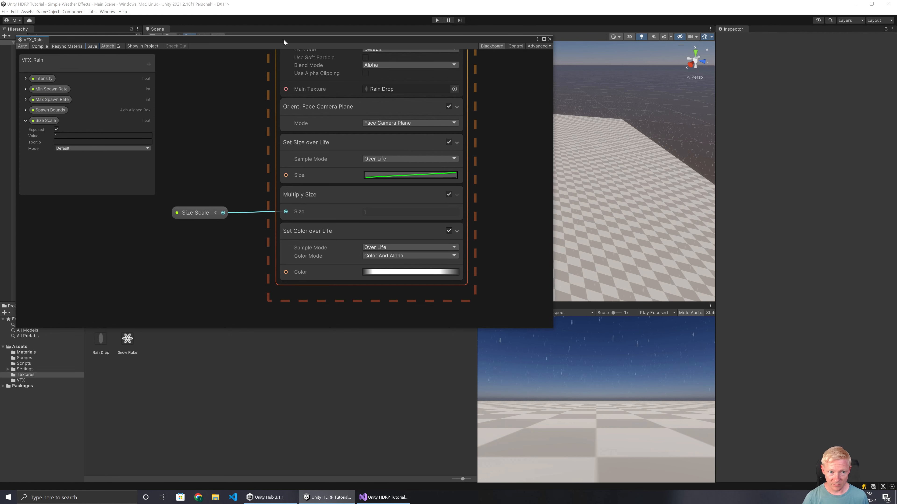
# Test the Rain object's Intensity at about 0.03 and at its maximum, set it to 0.5 and turn off its override.
pyautogui.moveTo(284, 43); pyautogui.dragTo(323, 67)
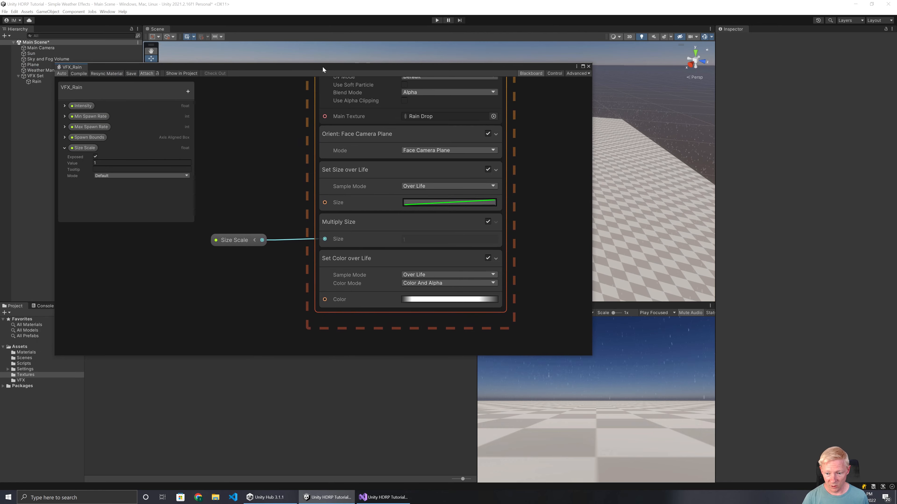
pyautogui.click(36, 81)
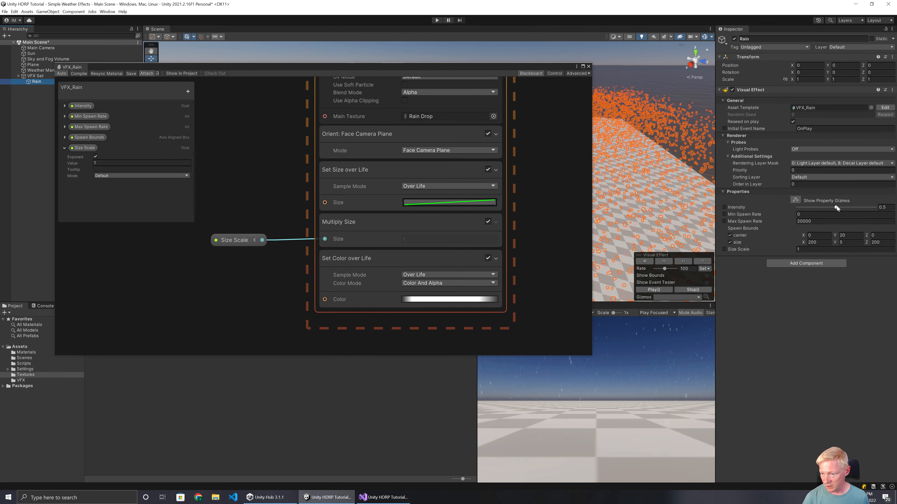
pyautogui.moveTo(833, 207); pyautogui.dragTo(800, 209)
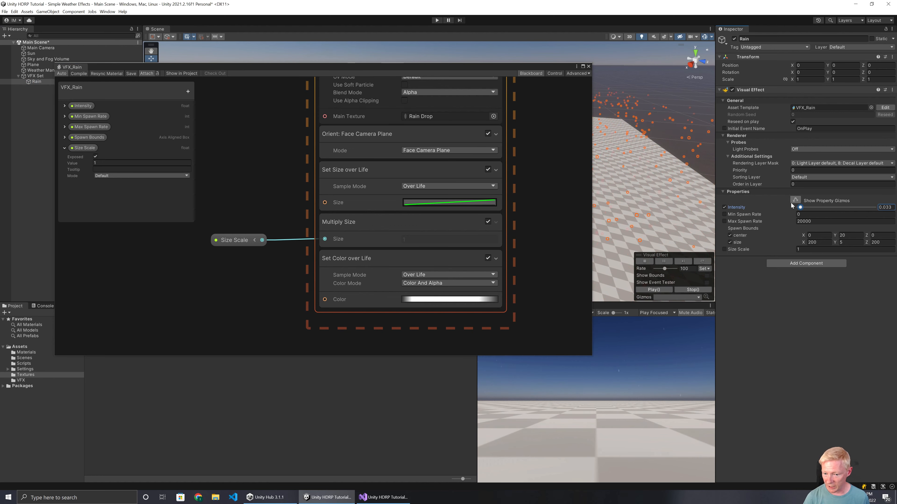
pyautogui.moveTo(494, 70); pyautogui.dragTo(430, 249)
pyautogui.moveTo(800, 207); pyautogui.dragTo(890, 206)
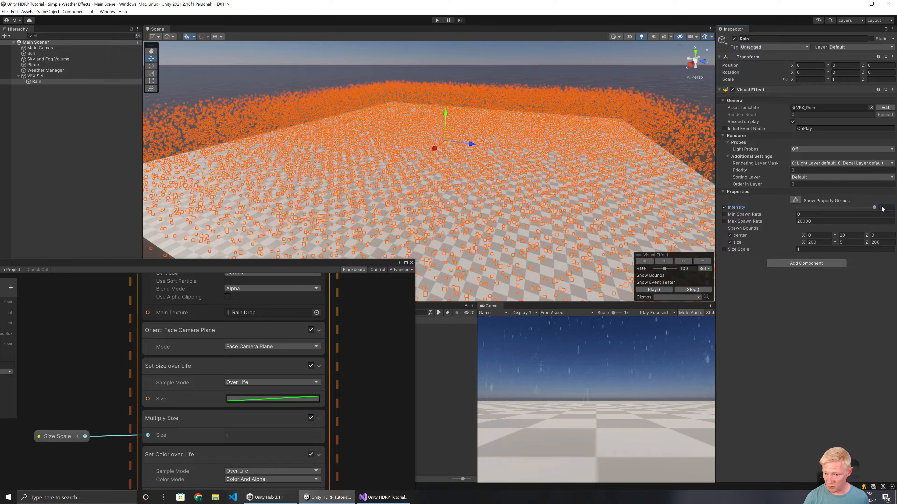
pyautogui.write('0.5')
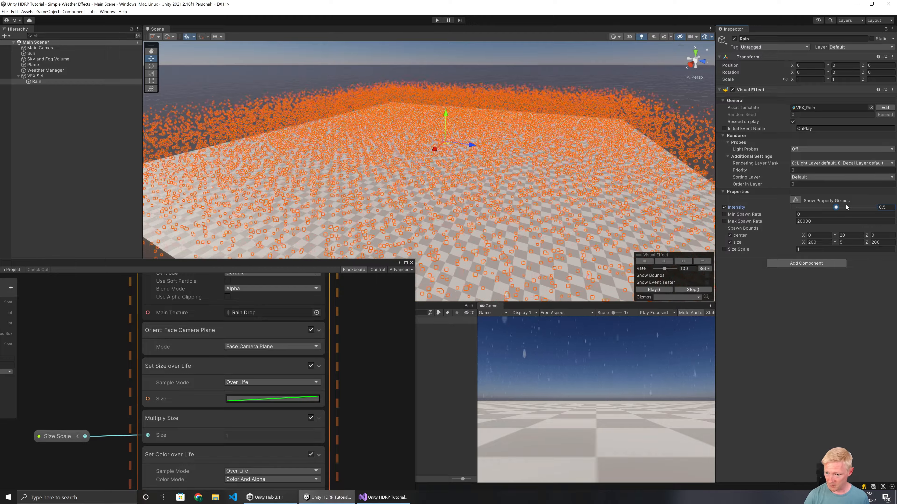
pyautogui.click(724, 208)
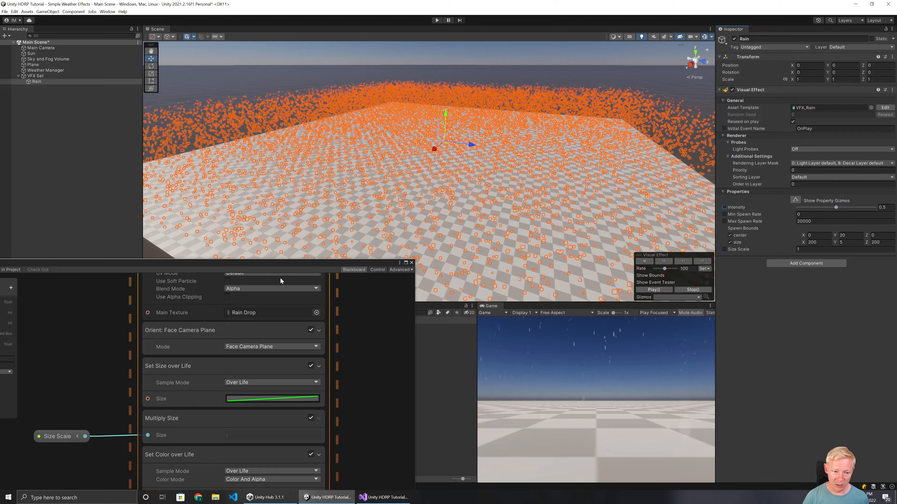
# Add a Kill (Sphere) block below Gravity in the Update Particle context, keeping its mode at Solid.
pyautogui.moveTo(272, 265); pyautogui.dragTo(451, 67)
pyautogui.moveTo(541, 116); pyautogui.dragTo(546, 366, button='middle')
pyautogui.moveTo(449, 174); pyautogui.dragTo(442, 233, button='middle')
pyautogui.click(357, 173)
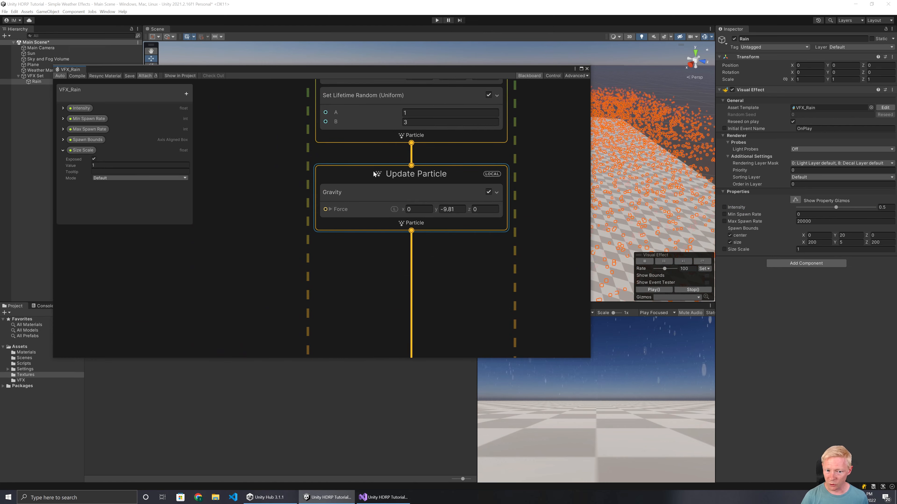
pyautogui.click(357, 176)
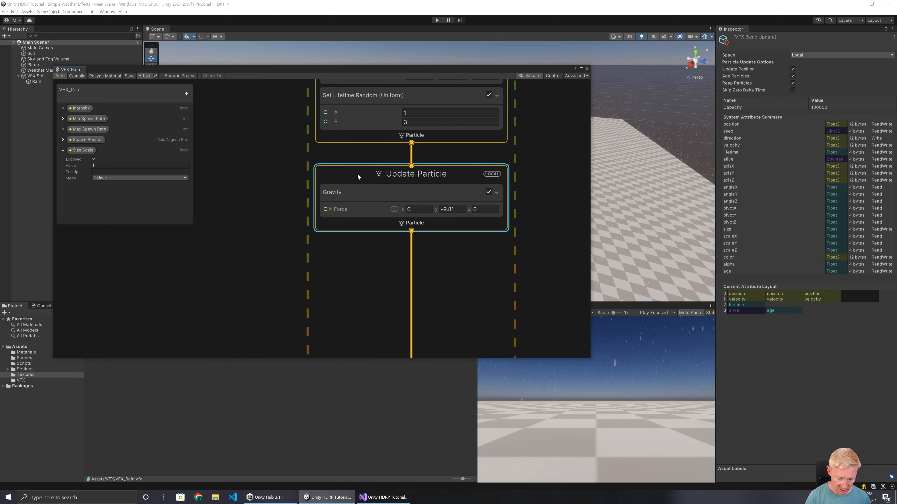
pyautogui.press('space')
pyautogui.write('kill')
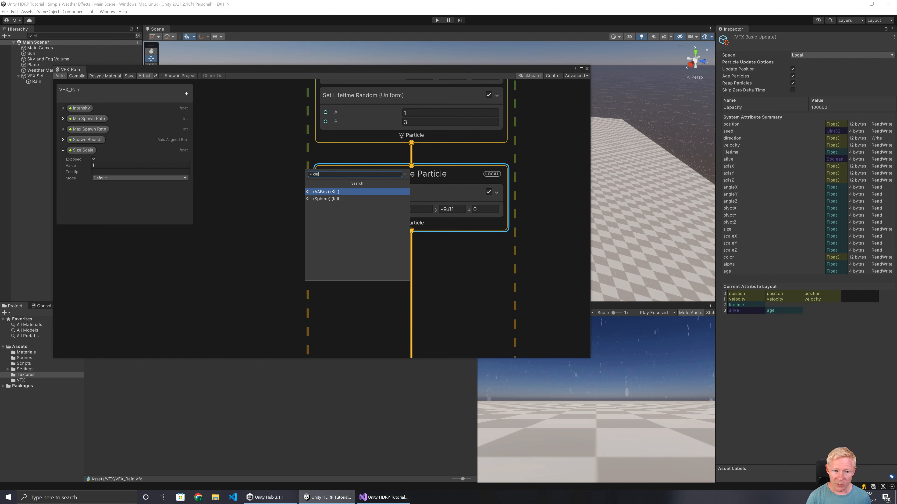
pyautogui.click(329, 200)
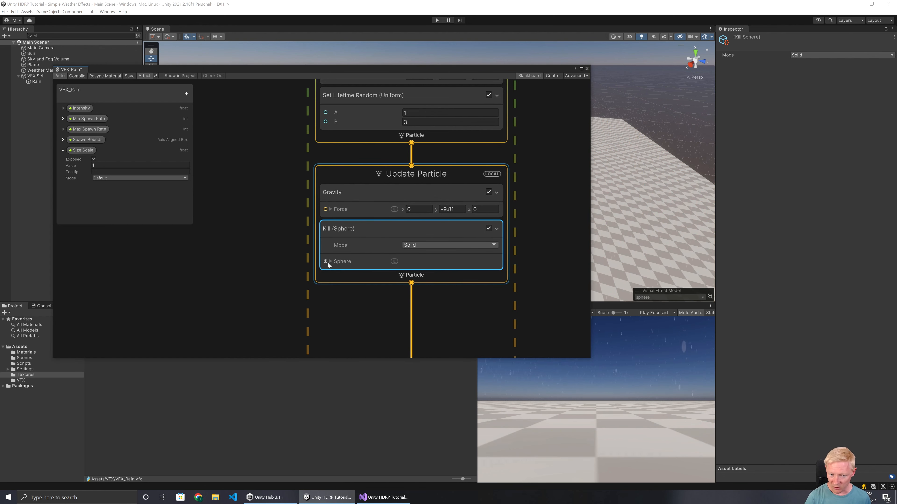
pyautogui.click(409, 245)
pyautogui.click(252, 251)
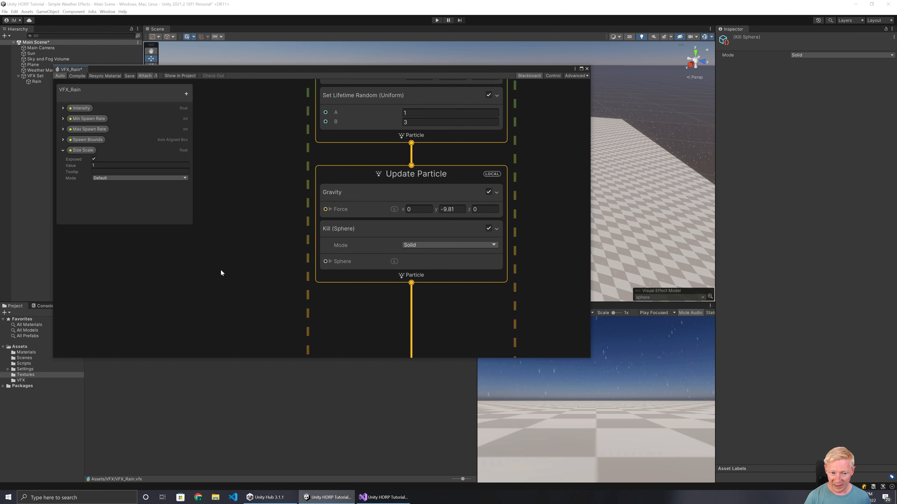
# Add a Main Camera node to the graph beside the Kill (Sphere) block of the Update Particle context.
pyautogui.moveTo(245, 262); pyautogui.dragTo(322, 229, button='middle')
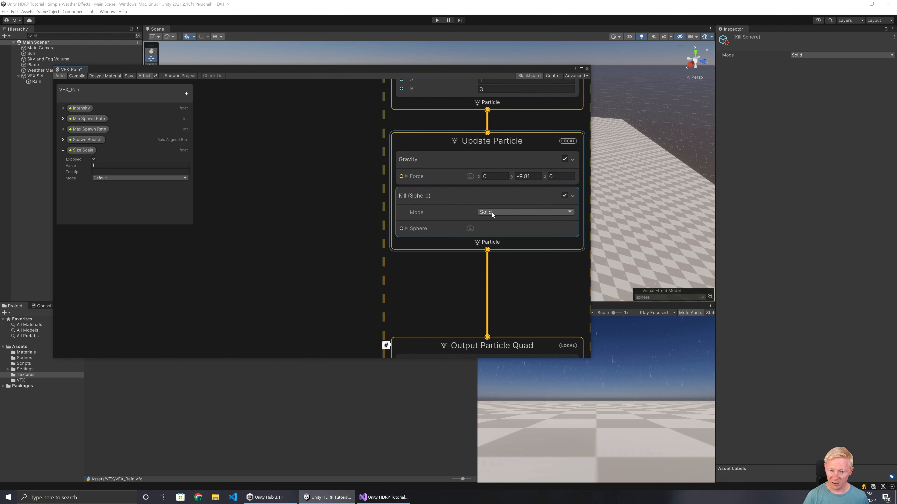
pyautogui.click(426, 262)
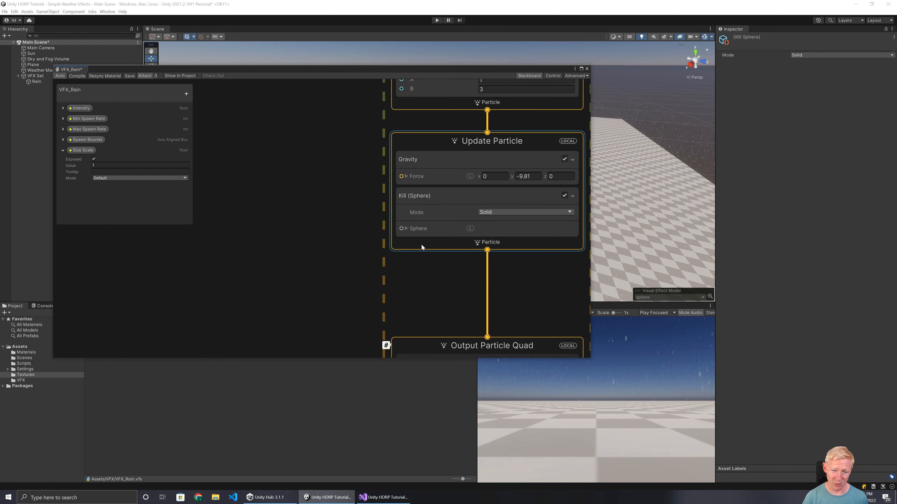
pyautogui.rightClick(233, 230)
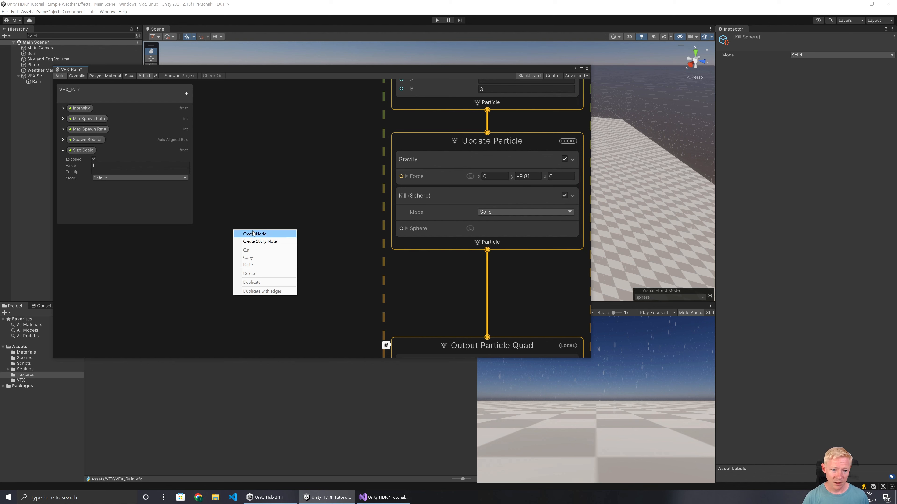
pyautogui.click(251, 234)
pyautogui.write('main')
pyautogui.press('Return')
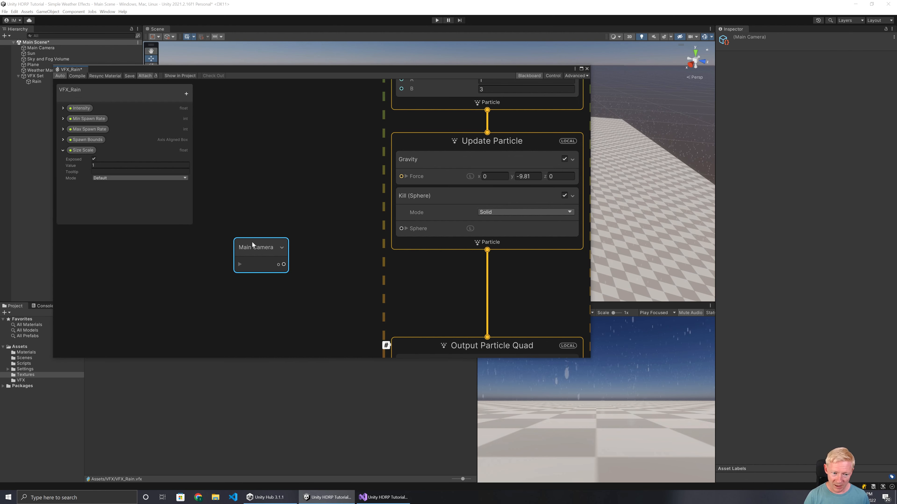
pyautogui.moveTo(252, 243); pyautogui.dragTo(227, 221)
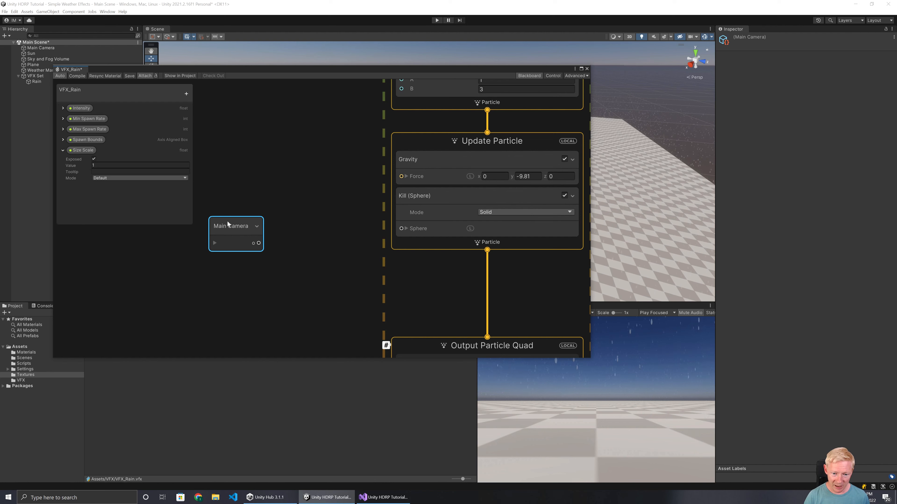
# Connect the Main Camera's transform position output to the Position input under the Kill (Sphere) block's sphere Transform.
pyautogui.click(406, 229)
pyautogui.click(215, 243)
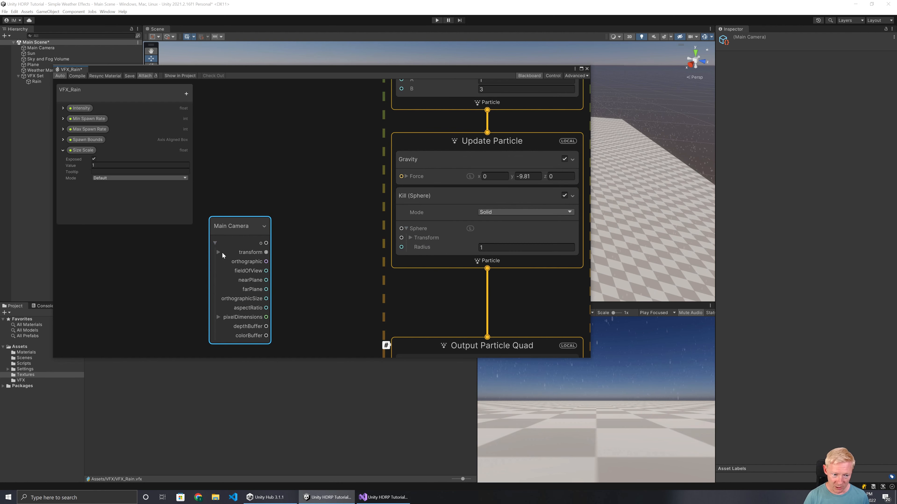
pyautogui.click(218, 253)
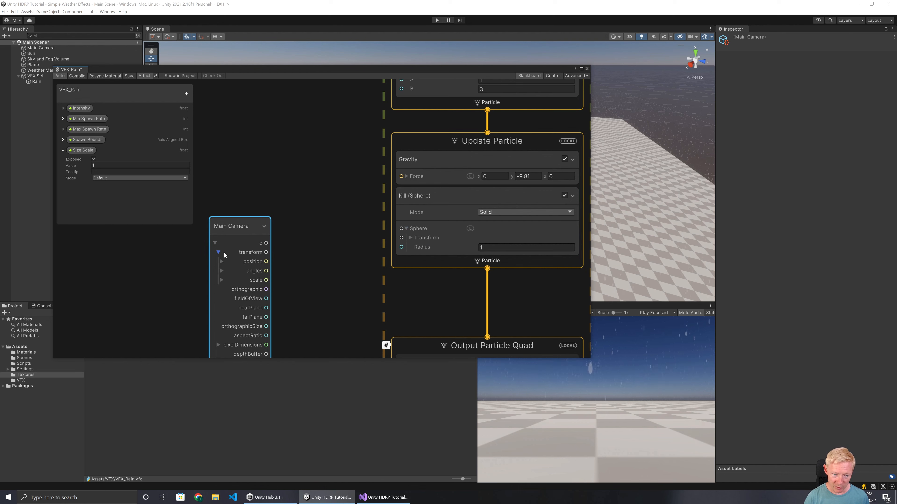
pyautogui.click(411, 238)
pyautogui.moveTo(267, 261); pyautogui.dragTo(401, 246)
pyautogui.moveTo(238, 225); pyautogui.dragTo(258, 142)
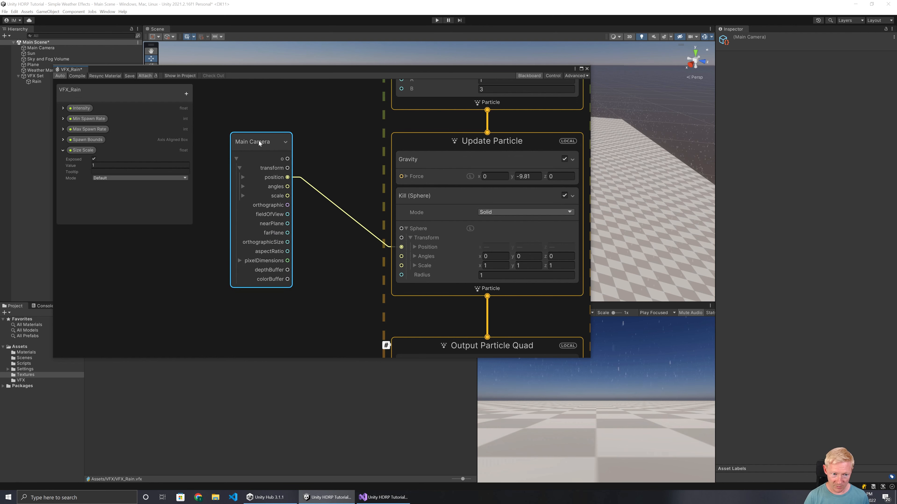
# Create a float property named Kill Sphere Radius in the blackboard.
pyautogui.click(63, 150)
pyautogui.click(186, 93)
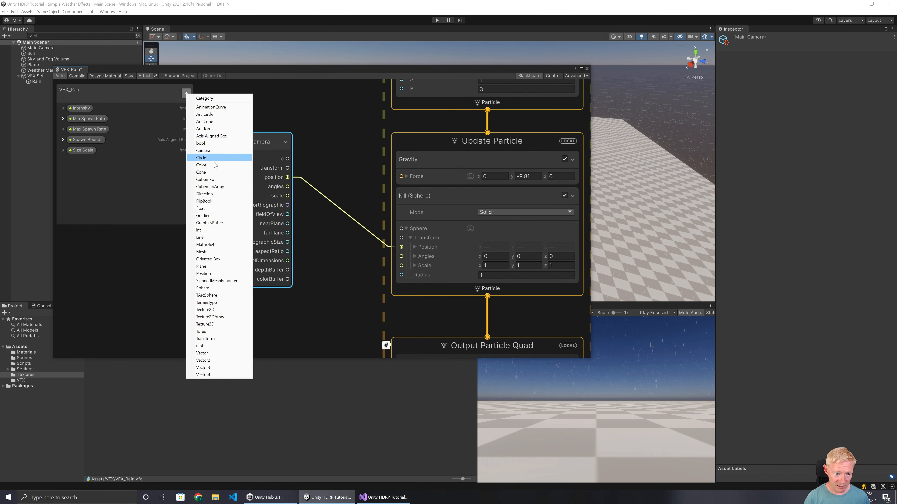
pyautogui.click(130, 188)
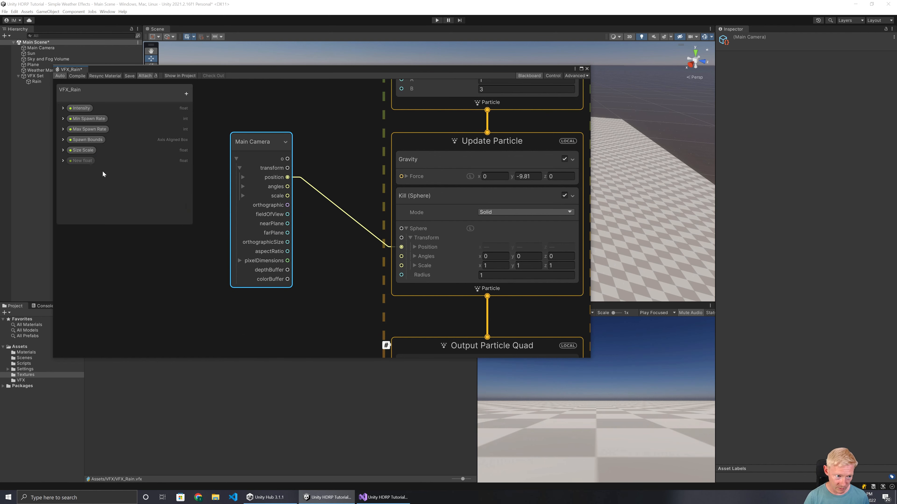
pyautogui.write('K')
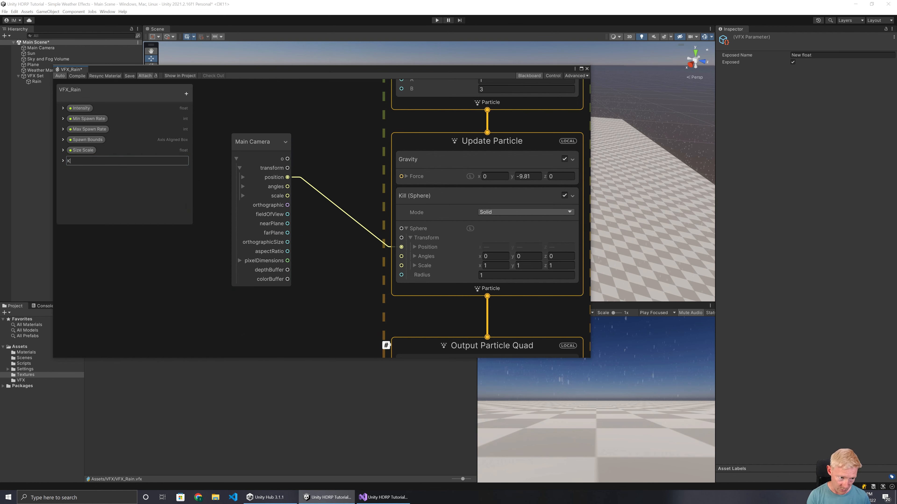
pyautogui.write('ill Sphere Radius')
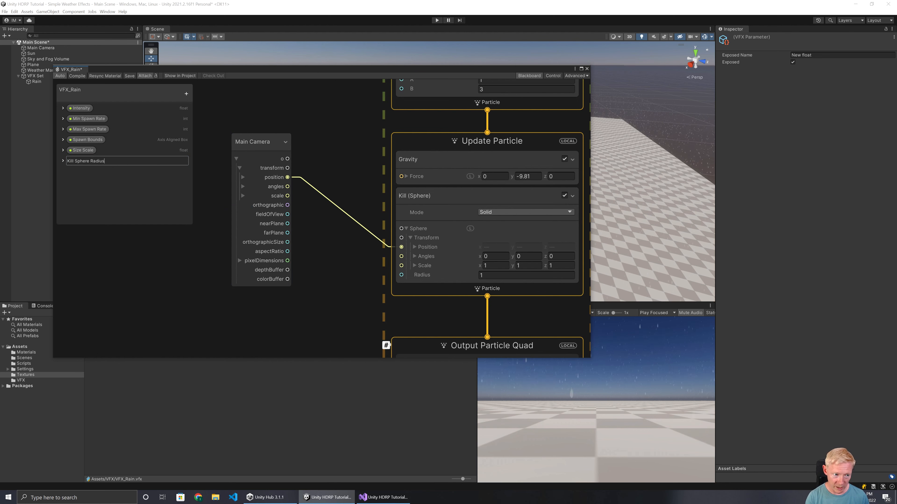
pyautogui.press('Return')
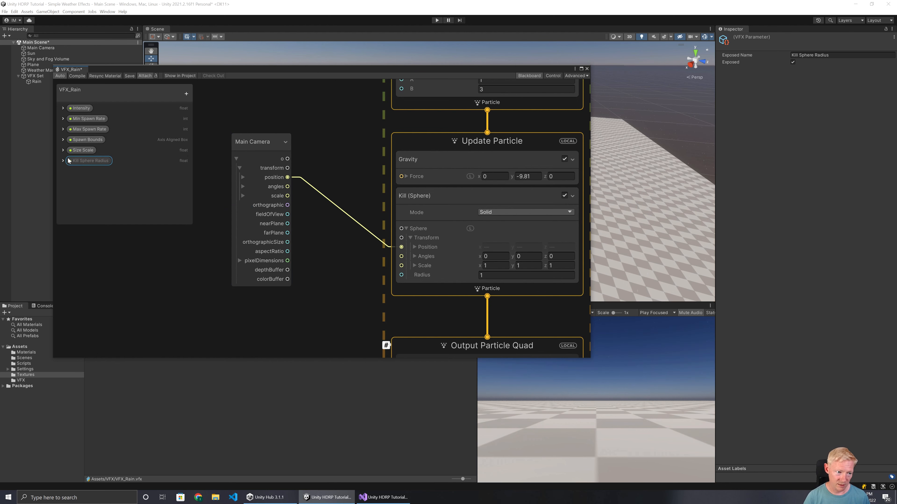
# Set Kill Sphere Radius to 2 and connect its node to the Radius input of the Kill (Sphere) block.
pyautogui.click(63, 160)
pyautogui.click(106, 176)
pyautogui.write('2')
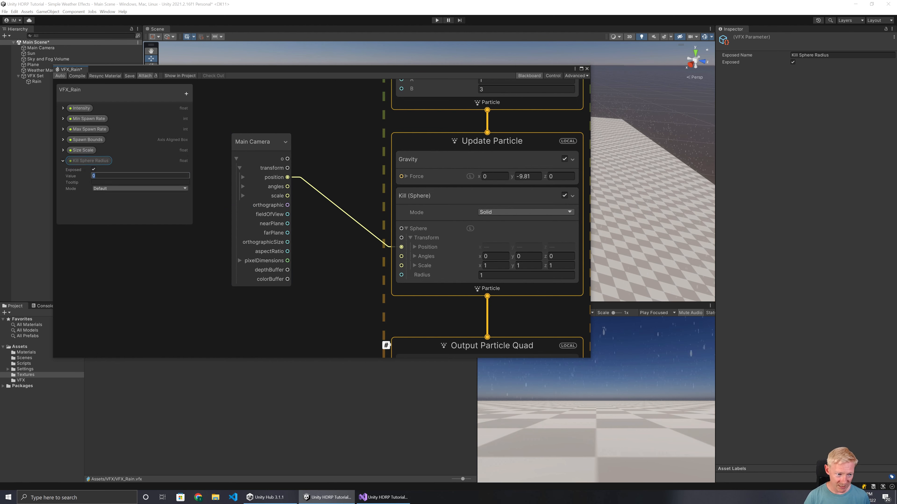
pyautogui.click(100, 200)
pyautogui.moveTo(258, 272); pyautogui.dragTo(400, 277)
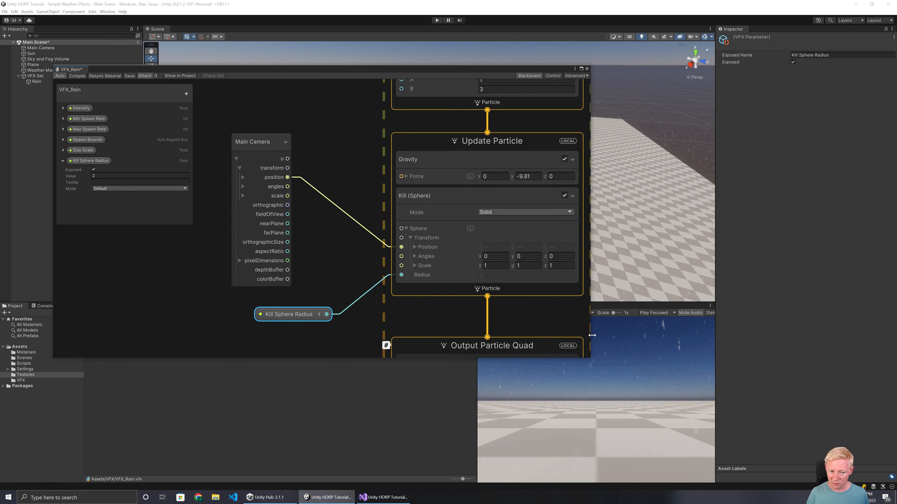
# Collapse the Main Camera node, line up both nodes with their Kill (Sphere) inputs and save the graph.
pyautogui.click(236, 159)
pyautogui.moveTo(259, 140); pyautogui.dragTo(310, 219)
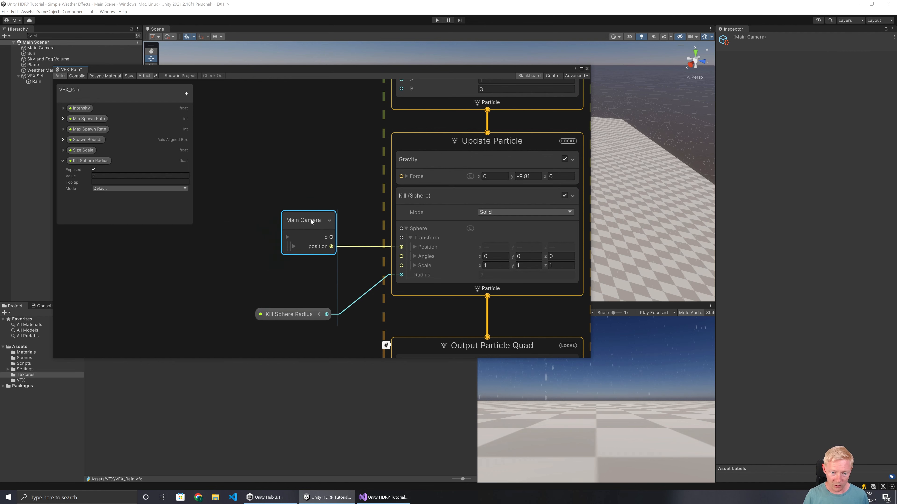
pyautogui.moveTo(300, 314); pyautogui.dragTo(300, 276)
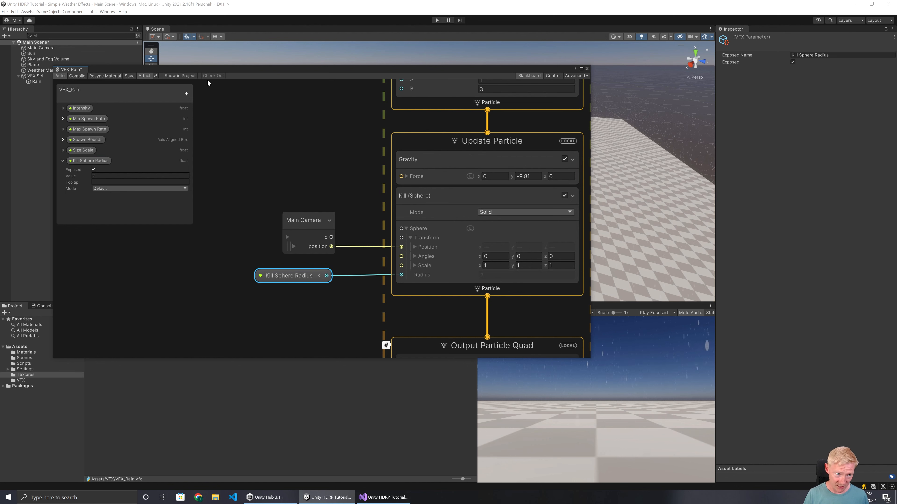
pyautogui.click(133, 77)
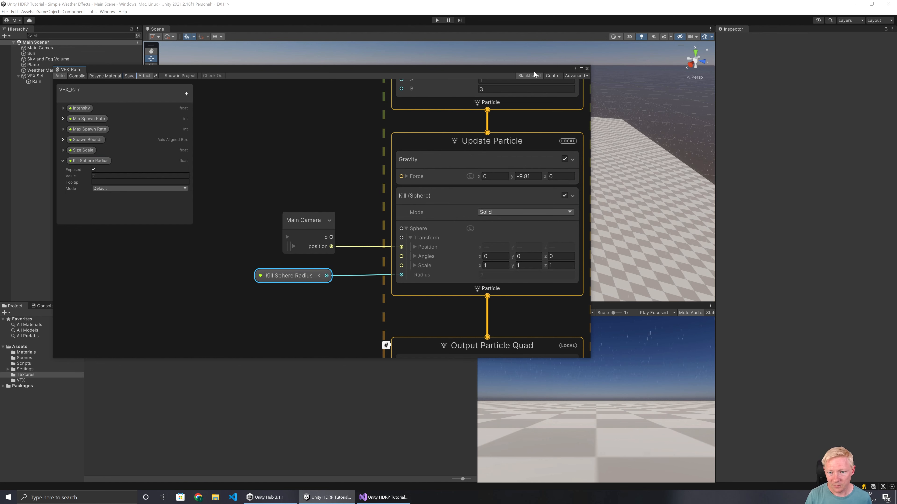
# Collapse the Kill Sphere Radius property and move the graph window down clear of the hierarchy and Scene view.
pyautogui.moveTo(535, 74); pyautogui.dragTo(432, 70)
pyautogui.click(339, 134)
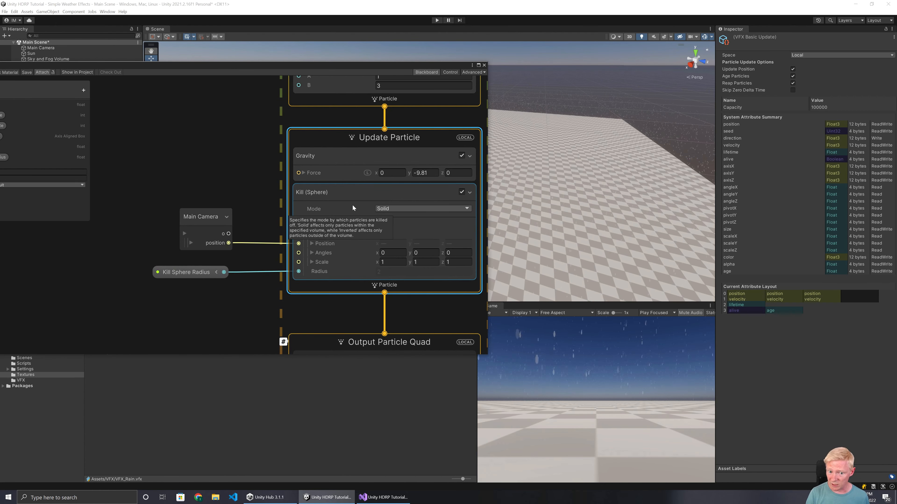
pyautogui.moveTo(177, 64); pyautogui.dragTo(324, 66)
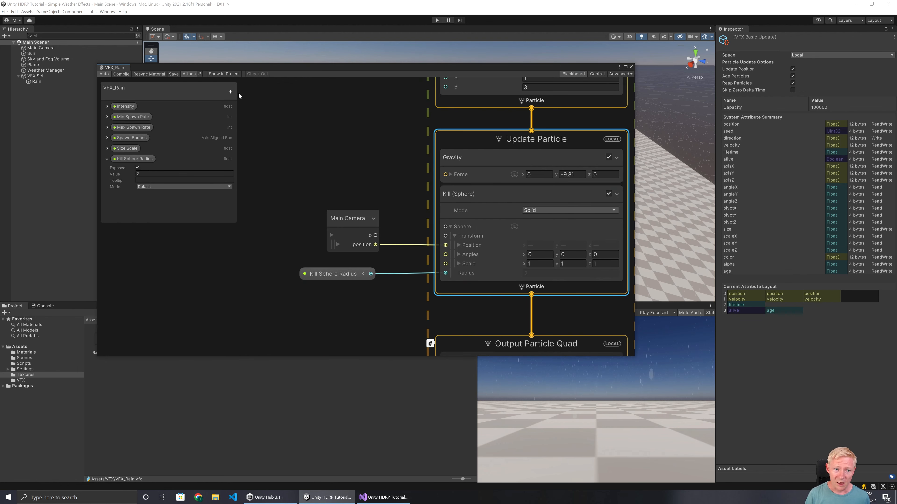
pyautogui.click(105, 157)
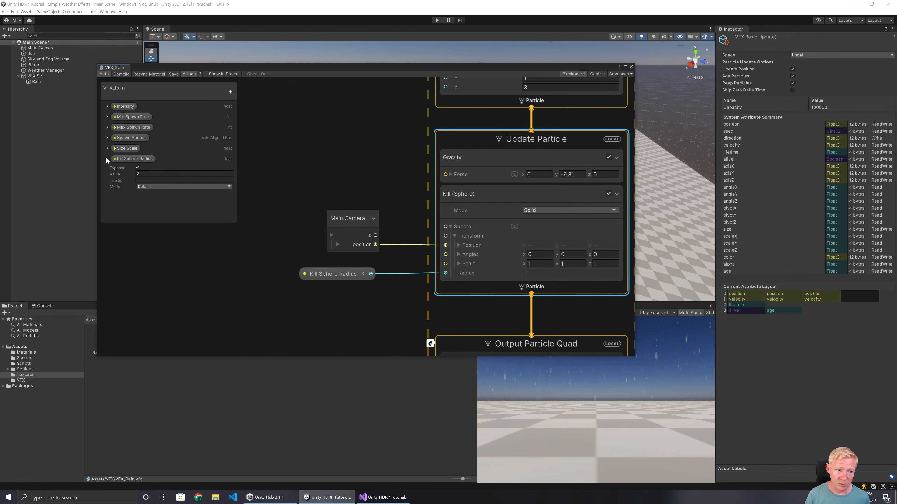
pyautogui.click(230, 92)
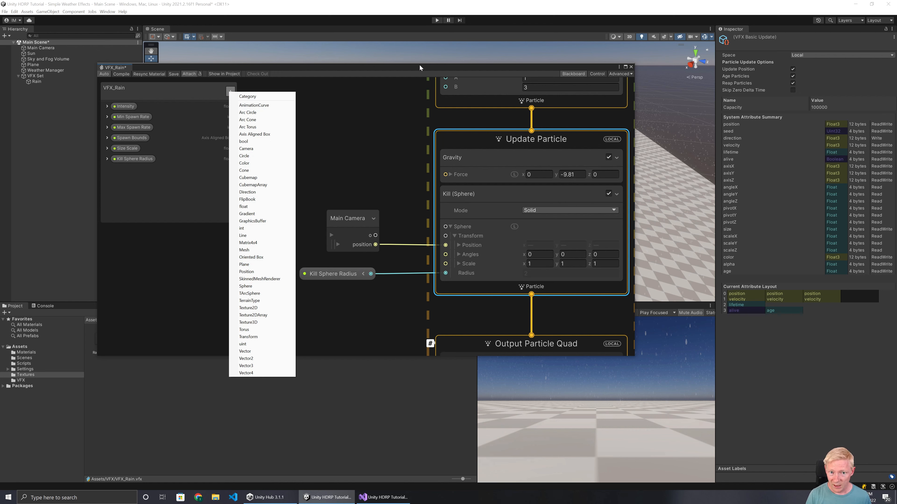
pyautogui.moveTo(419, 67); pyautogui.dragTo(379, 82)
pyautogui.moveTo(511, 135); pyautogui.dragTo(456, 106)
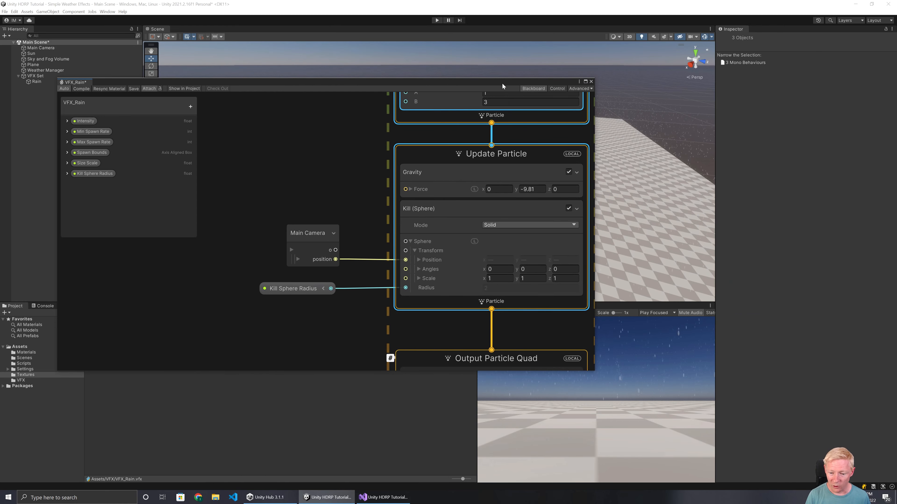
pyautogui.moveTo(501, 83); pyautogui.dragTo(332, 339)
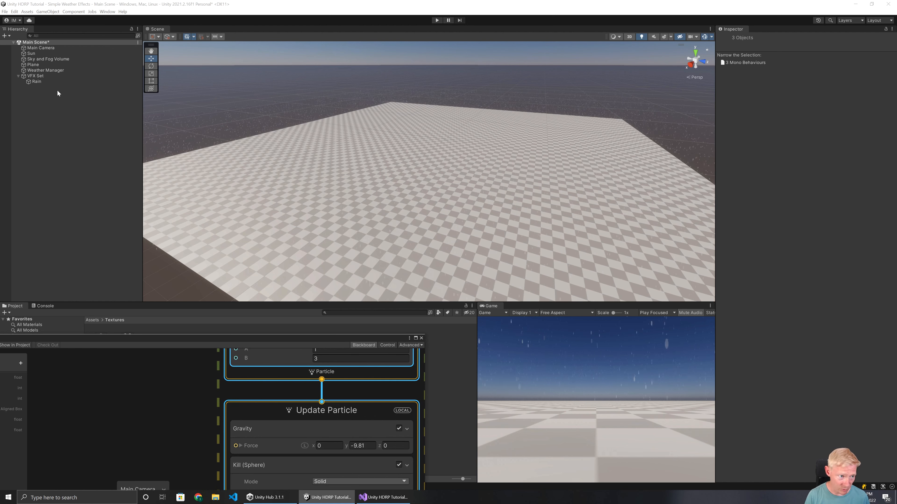
# Add a 3D cube to the scene and set its position to 0, 0, 0.
pyautogui.rightClick(22, 91)
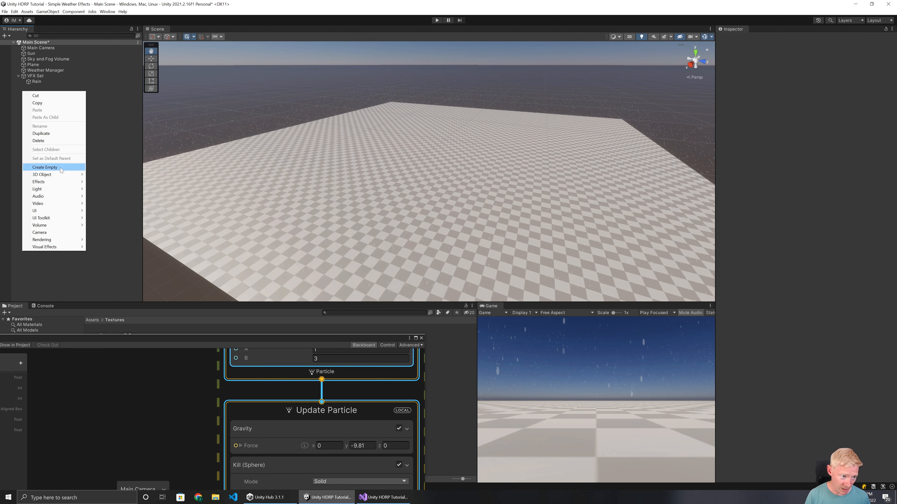
pyautogui.moveTo(71, 174)
pyautogui.click(100, 175)
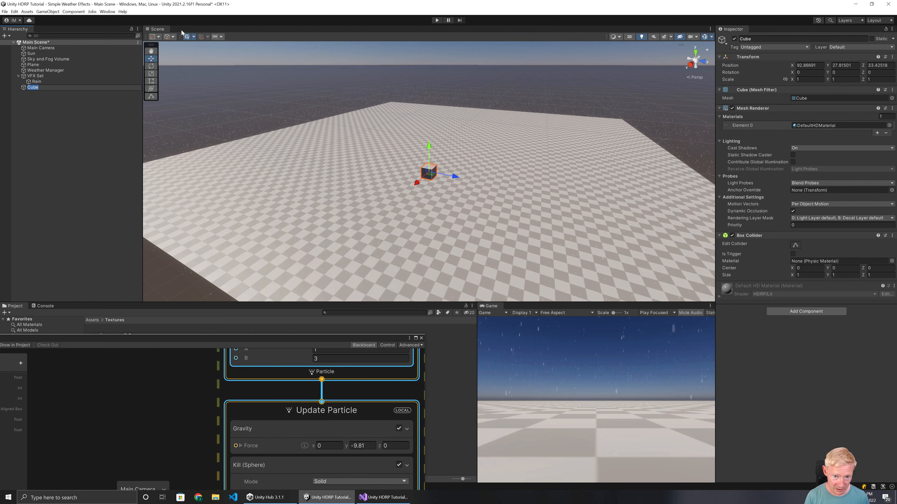
pyautogui.click(808, 65)
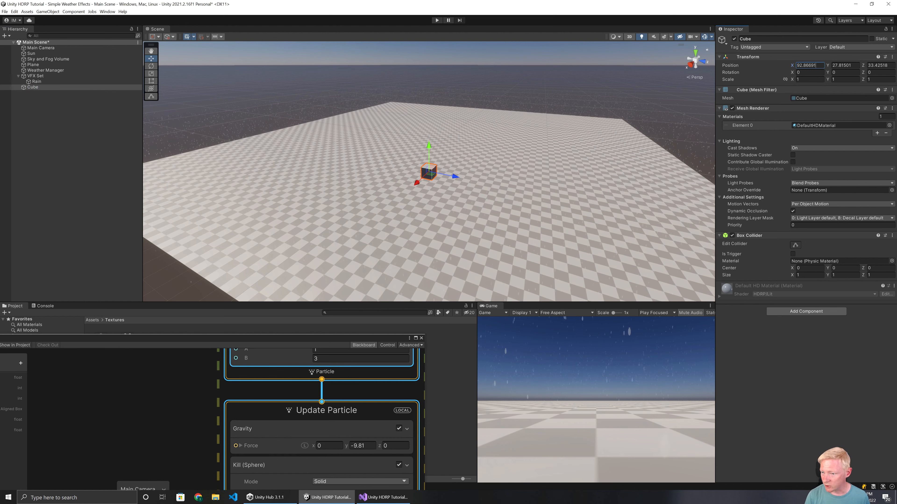
pyautogui.write('0')
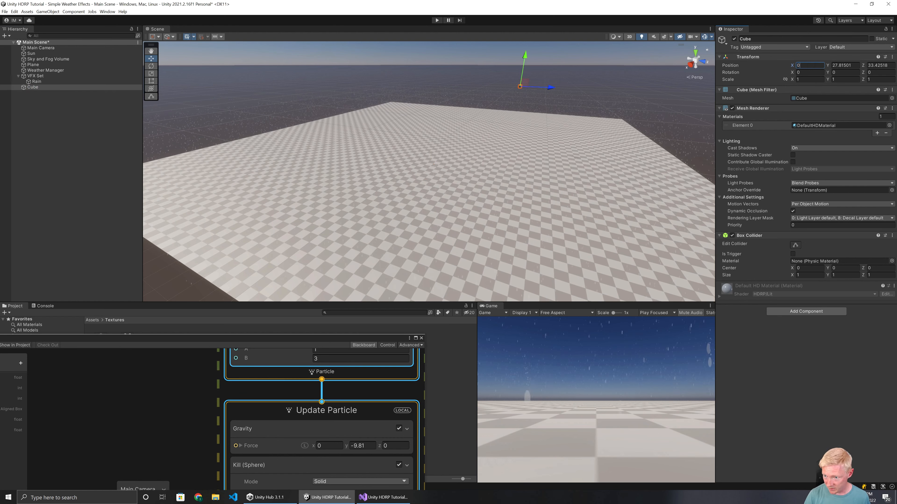
pyautogui.press('Tab')
pyautogui.write('0')
pyautogui.press('Tab')
pyautogui.write('0')
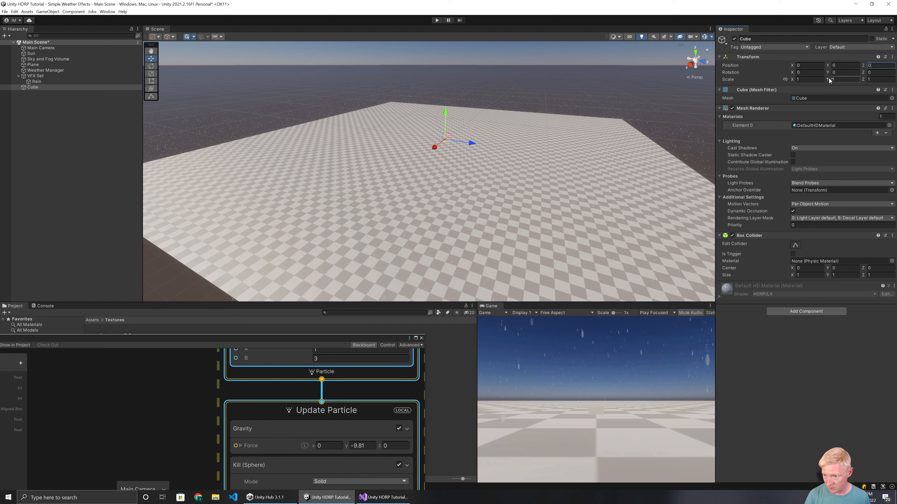
# Set the cube's X and Z scale to 5.
pyautogui.click(809, 79)
pyautogui.write('5')
pyautogui.press('Tab')
pyautogui.press('Tab')
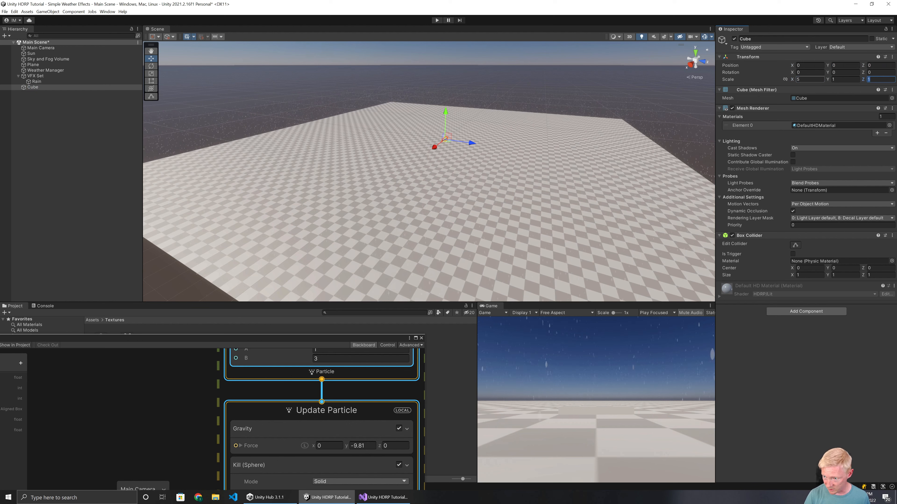
pyautogui.write('5')
pyautogui.press('Return')
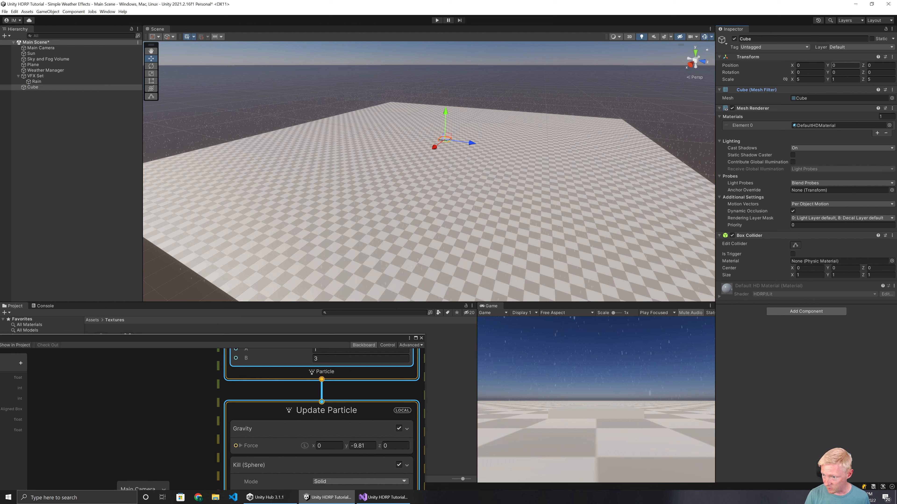
# Raise the cube to Y position 5 and set its X and Z scale to 10.
pyautogui.write('2')
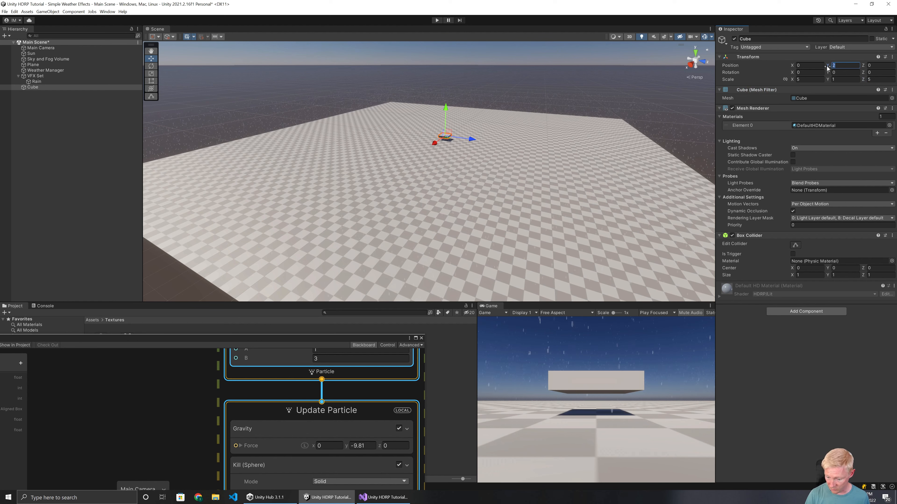
pyautogui.press('BackSpace')
pyautogui.write('5')
pyautogui.click(807, 79)
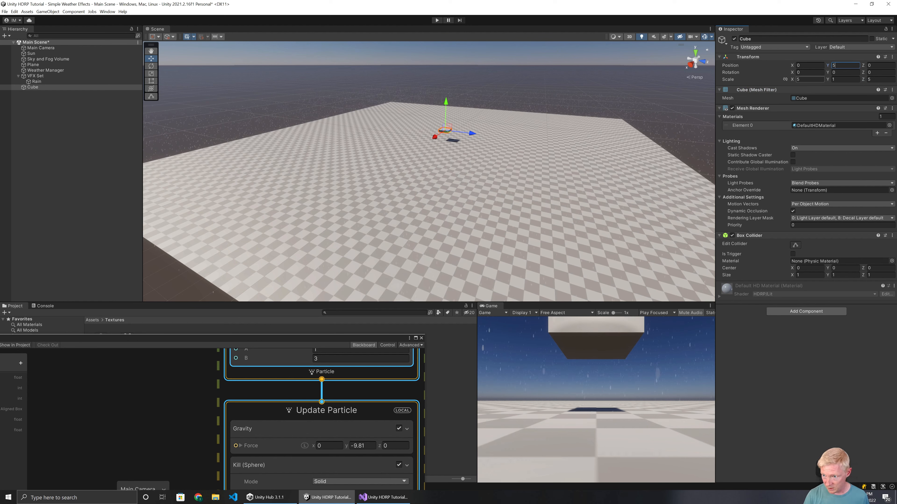
pyautogui.write('10')
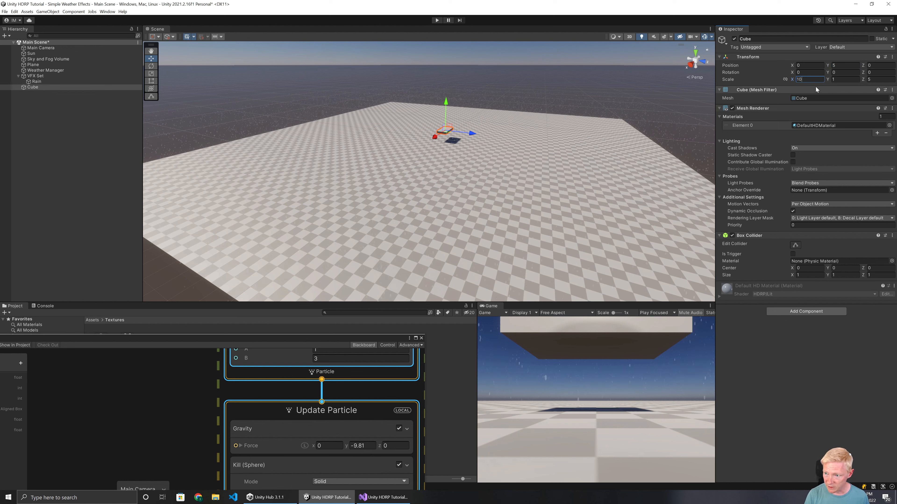
pyautogui.press('BackSpace')
pyautogui.write('10')
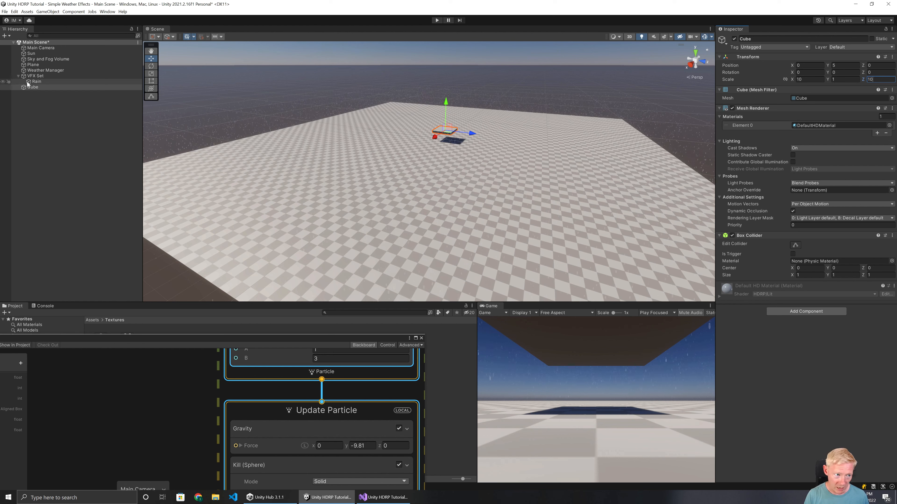
# Set the Main Camera's Z position to -5, bringing it closer to the cube.
pyautogui.click(37, 49)
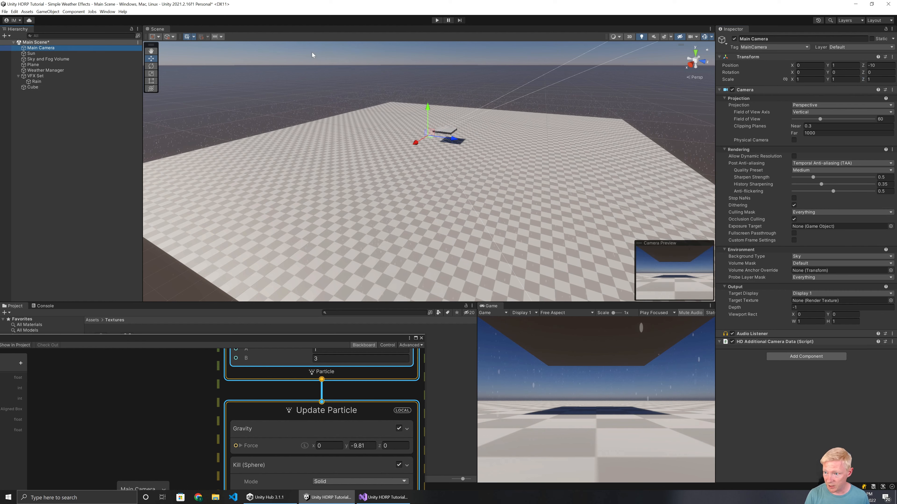
pyautogui.click(871, 66)
pyautogui.write('0')
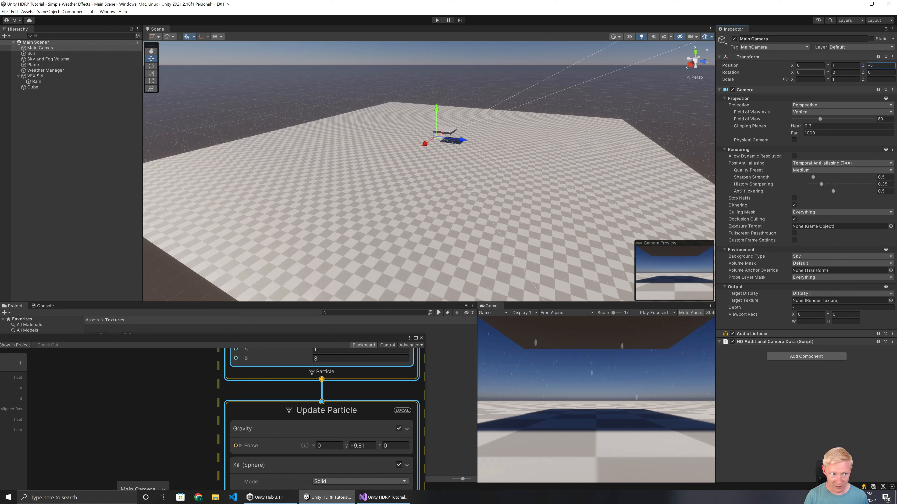
pyautogui.click(38, 87)
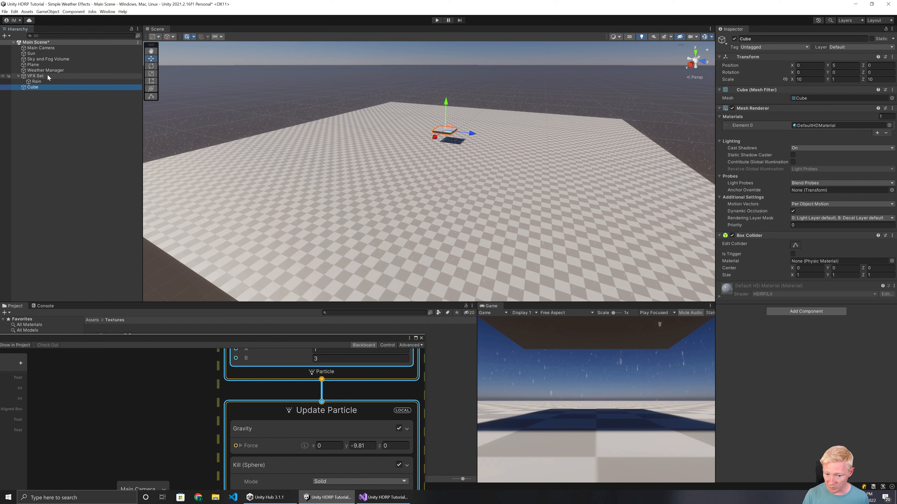
pyautogui.click(45, 48)
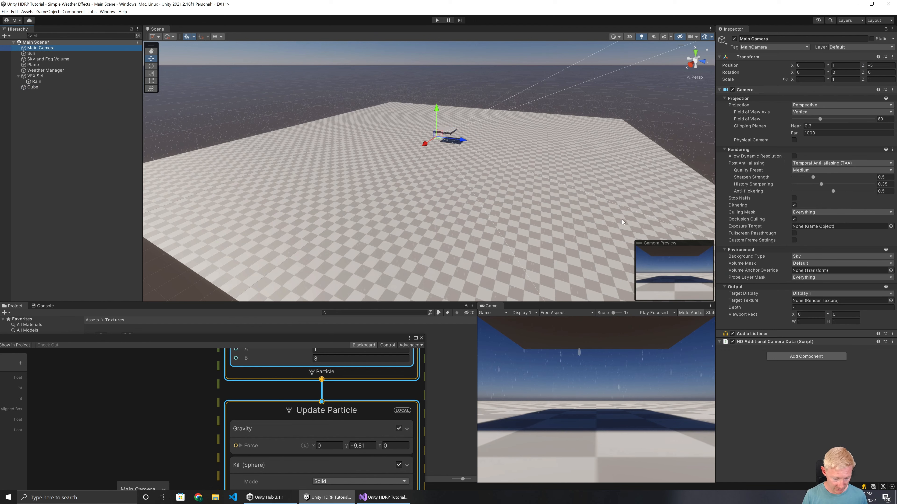
pyautogui.moveTo(623, 222); pyautogui.dragTo(692, 224, button='right')
pyautogui.press('w')
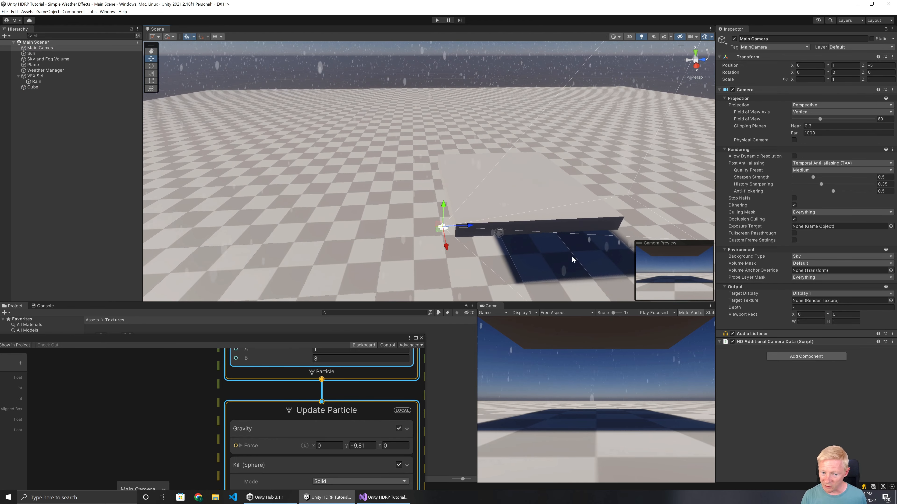
# Add a Collide with Depth Buffer block to the Update Particle context.
pyautogui.moveTo(85, 339); pyautogui.dragTo(100, 59)
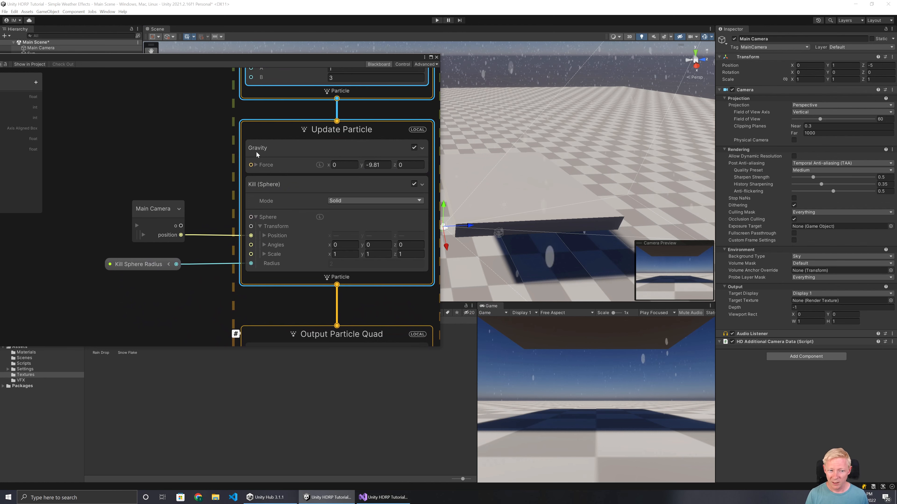
pyautogui.press('space')
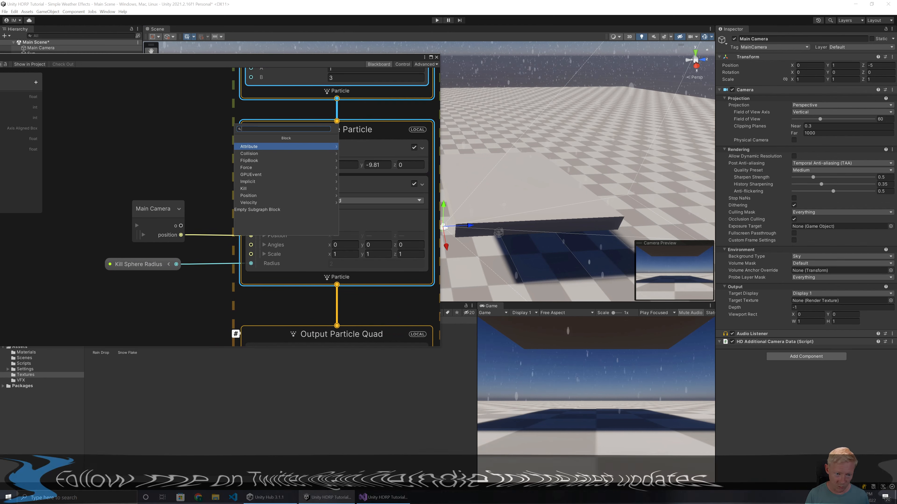
pyautogui.write('kill')
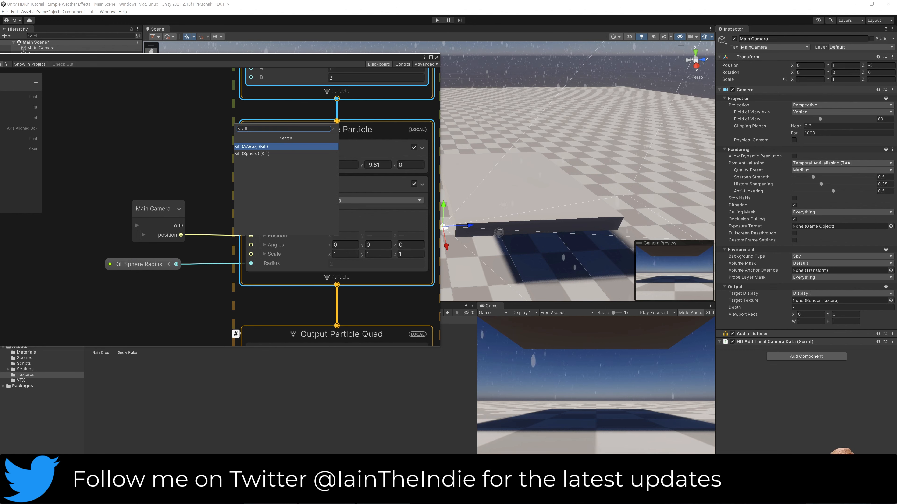
pyautogui.press('BackSpace')
pyautogui.press('BackSpace')
pyautogui.press('BackSpace')
pyautogui.press('BackSpace')
pyautogui.write('coll')
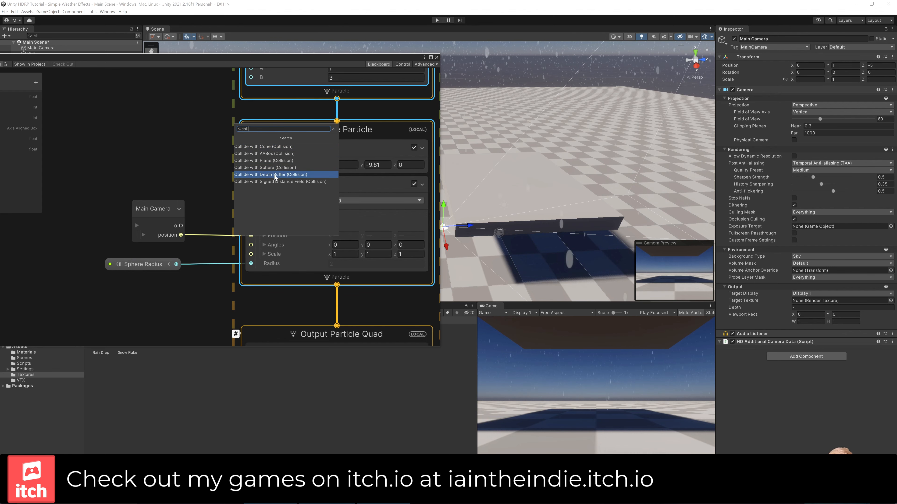
pyautogui.click(275, 175)
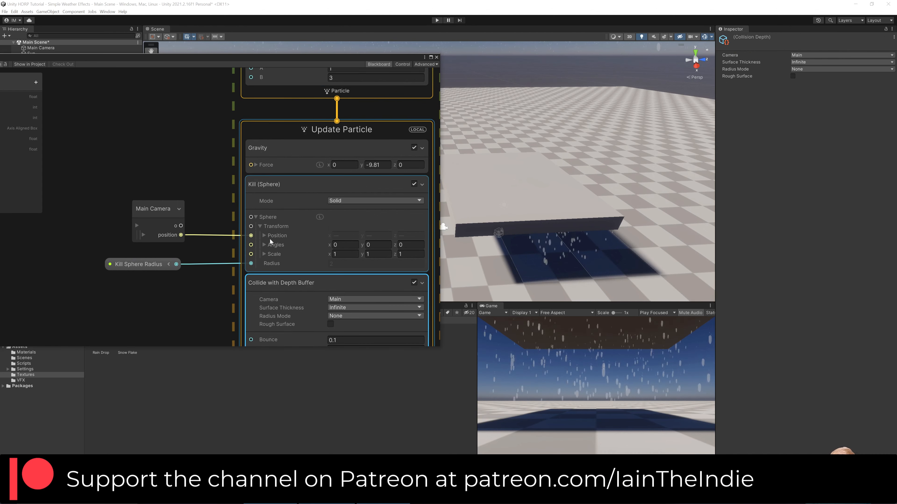
# Move the Output Particle Quad context slightly lower to widen the gap below the Update Particle context.
pyautogui.moveTo(213, 304); pyautogui.dragTo(238, 95, button='middle')
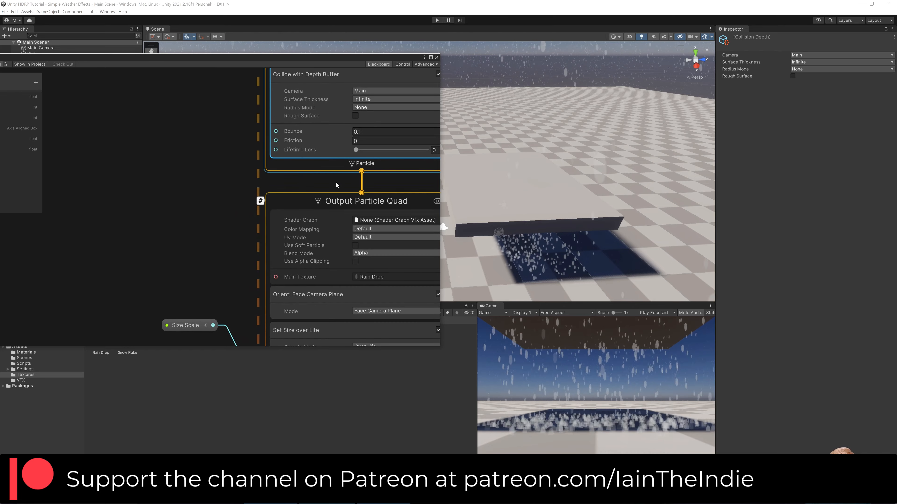
pyautogui.click(312, 203)
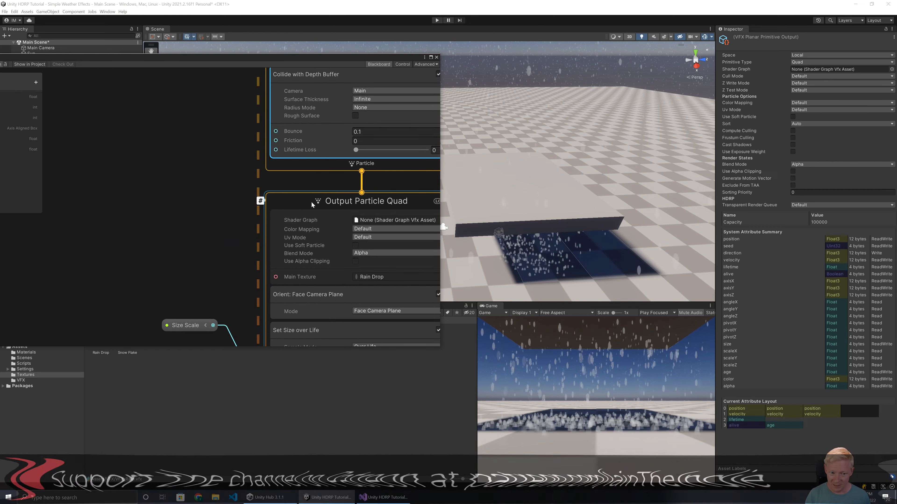
pyautogui.moveTo(311, 201); pyautogui.dragTo(312, 220)
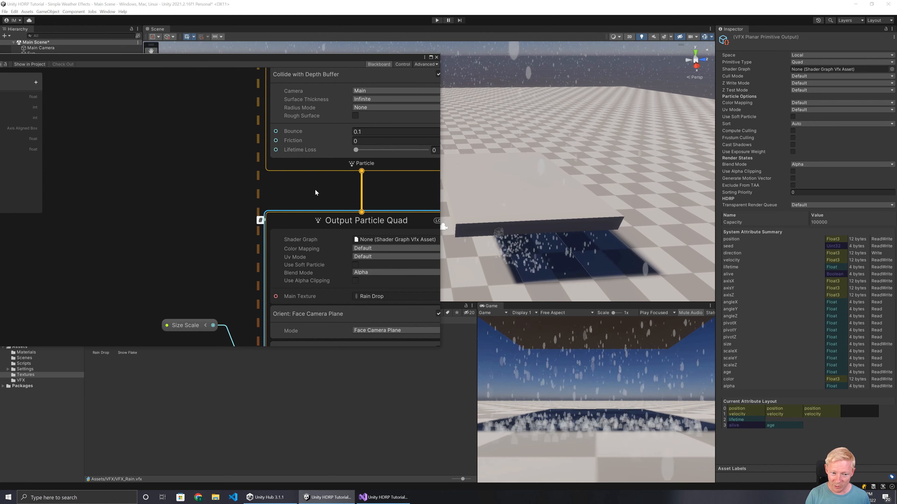
# Set the Collide with Depth Buffer block's Lifetime Loss to 1.
pyautogui.moveTo(323, 200); pyautogui.dragTo(274, 80, button='middle')
pyautogui.moveTo(294, 131); pyautogui.dragTo(293, 71, button='middle')
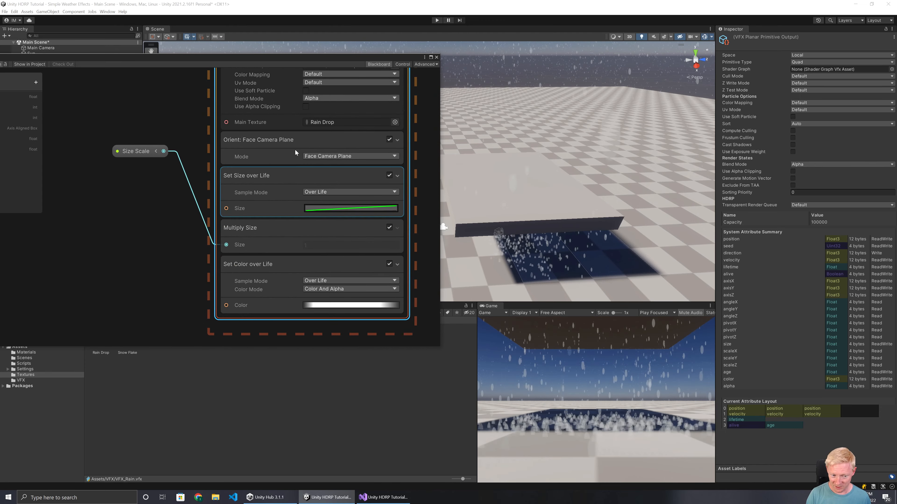
pyautogui.moveTo(179, 86); pyautogui.dragTo(166, 311, button='middle')
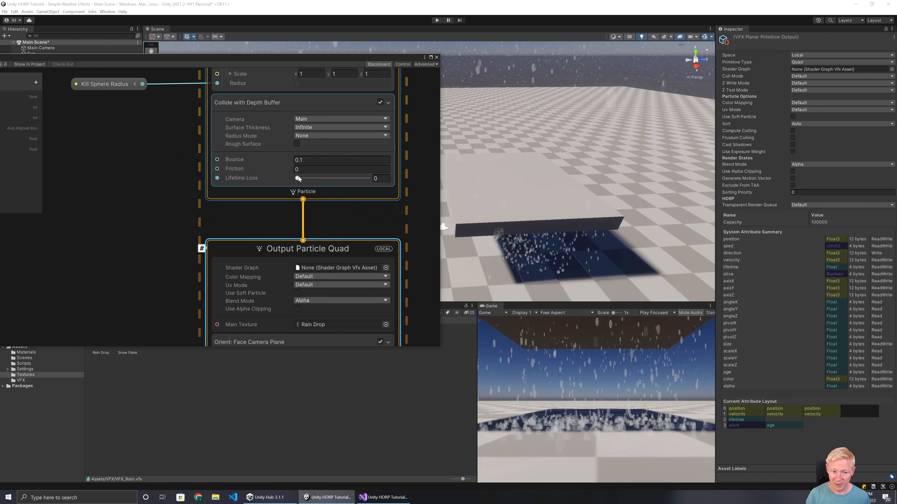
pyautogui.moveTo(298, 178); pyautogui.dragTo(377, 180)
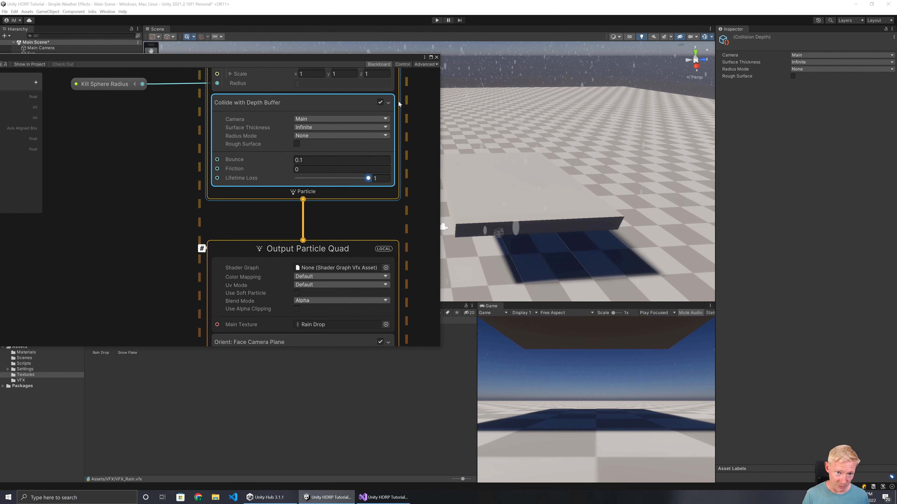
# Disable and re-enable the Collide with Depth Buffer block to compare the rain around the cube.
pyautogui.moveTo(225, 57); pyautogui.dragTo(196, 96)
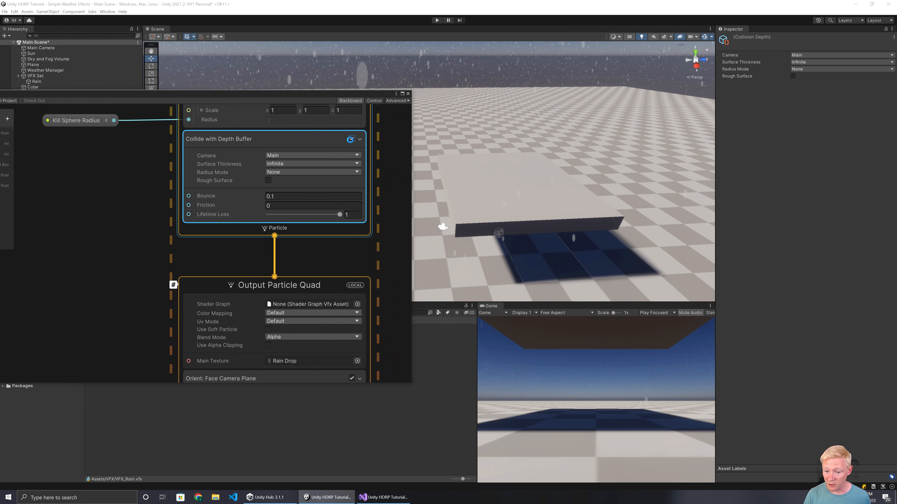
pyautogui.click(351, 140)
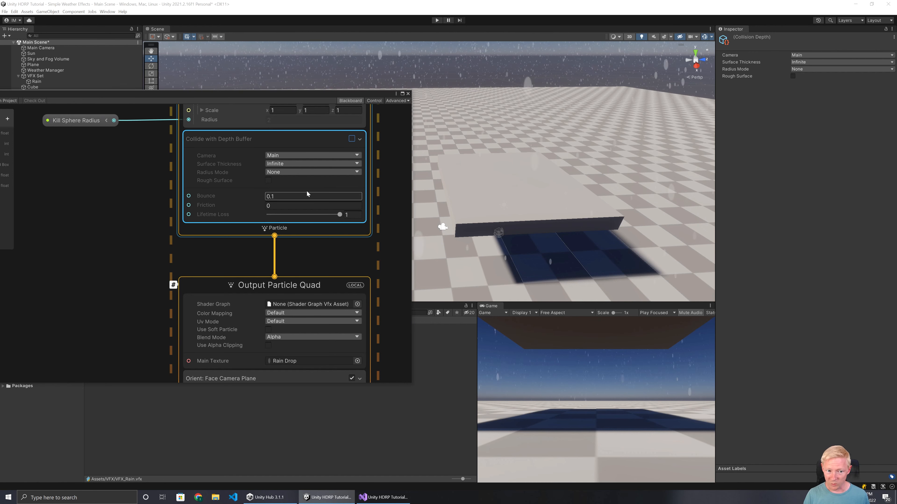
pyautogui.click(351, 139)
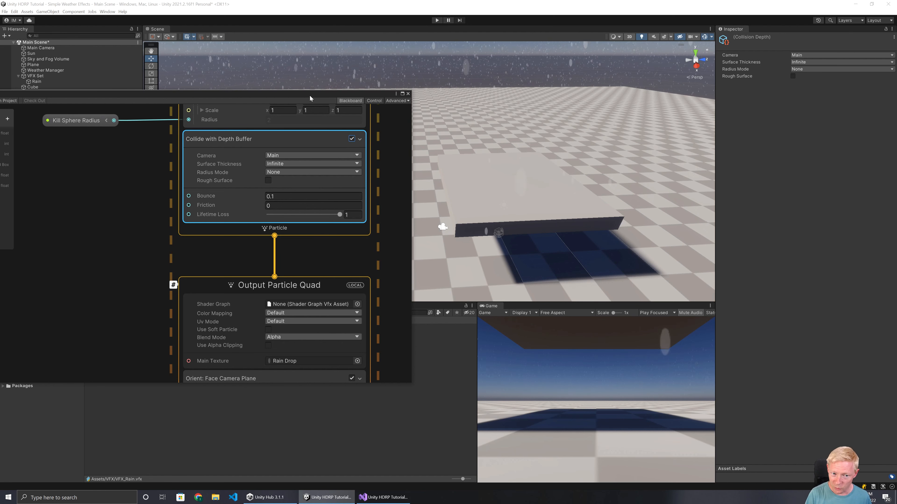
# Bring the whole graph window back into view and save the VFX_Rain graph.
pyautogui.moveTo(309, 95); pyautogui.dragTo(492, 174)
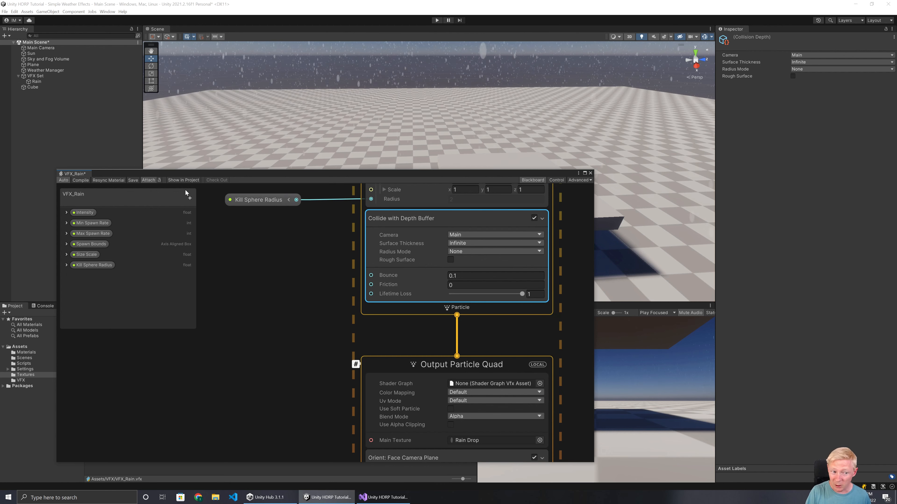
pyautogui.click(133, 180)
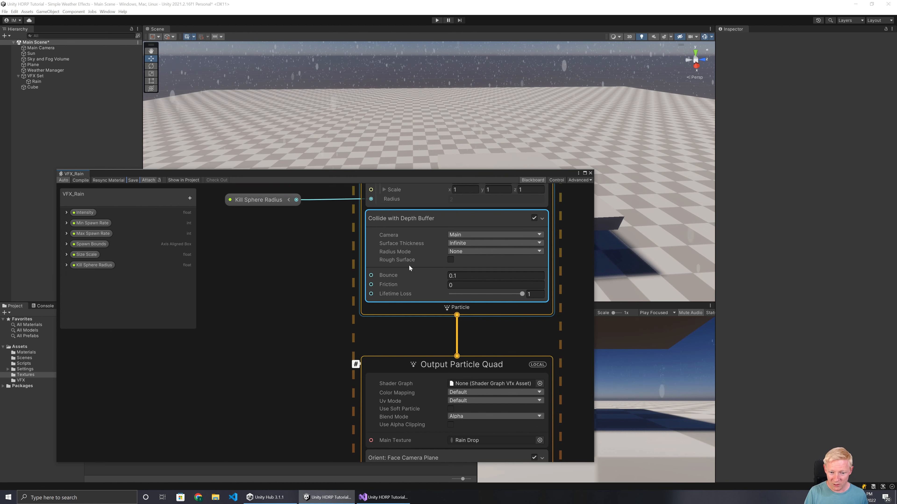
# Add a Collide with Plane block to the Update Particle context, below Collide with Depth Buffer.
pyautogui.click(399, 309)
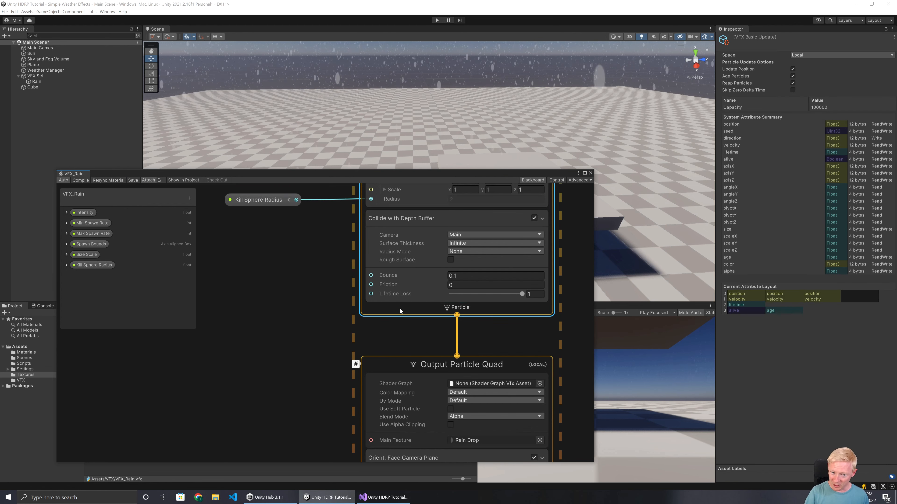
pyautogui.press('space')
pyautogui.write('colli')
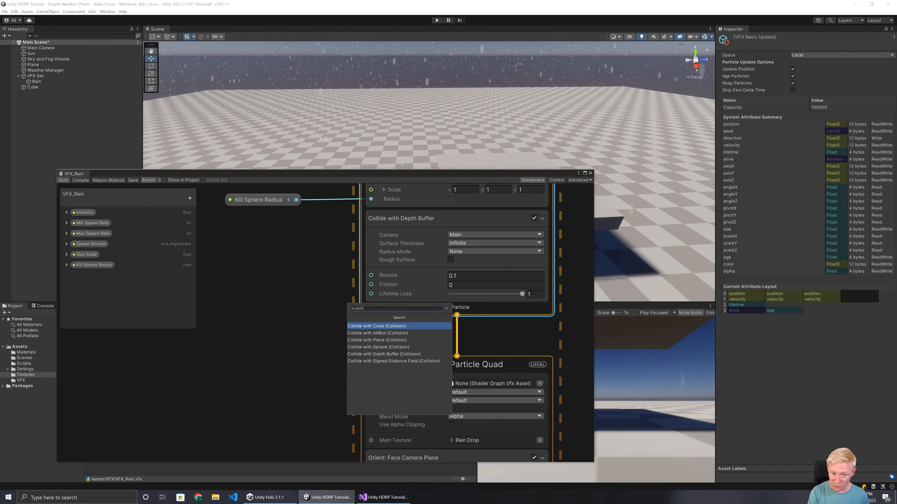
pyautogui.click(392, 341)
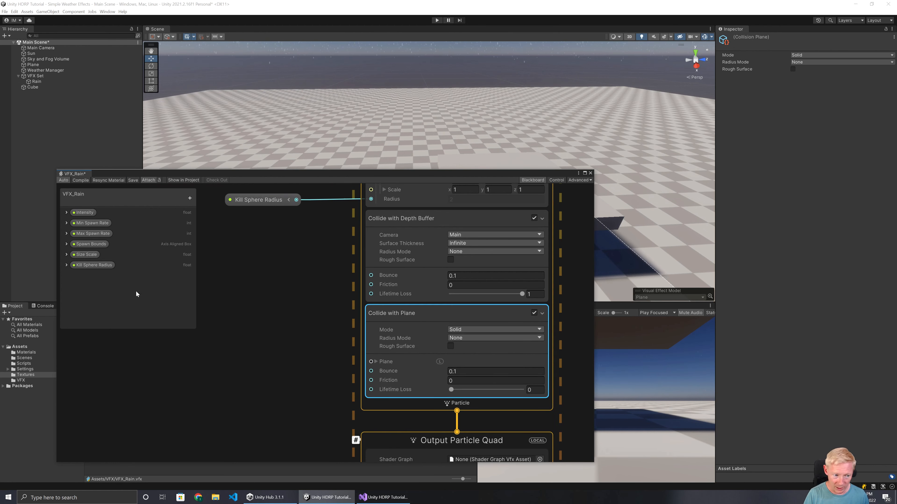
# Create a Plane property named Ground Plane and connect it to the Plane input of the Collide with Plane block.
pyautogui.click(188, 198)
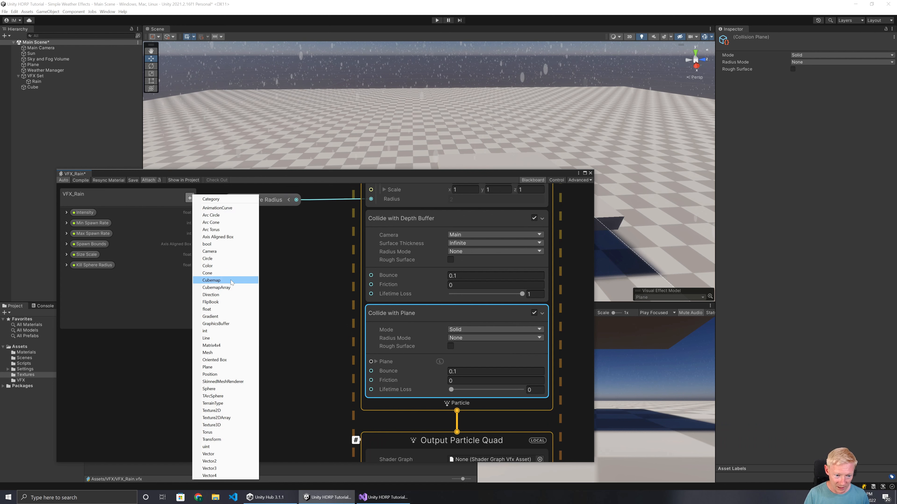
pyautogui.click(209, 367)
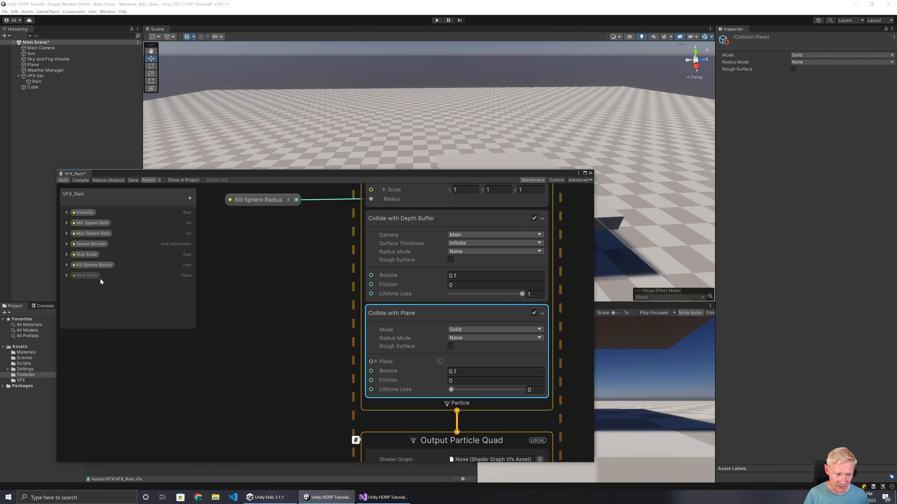
pyautogui.click(98, 278)
pyautogui.write('Ground')
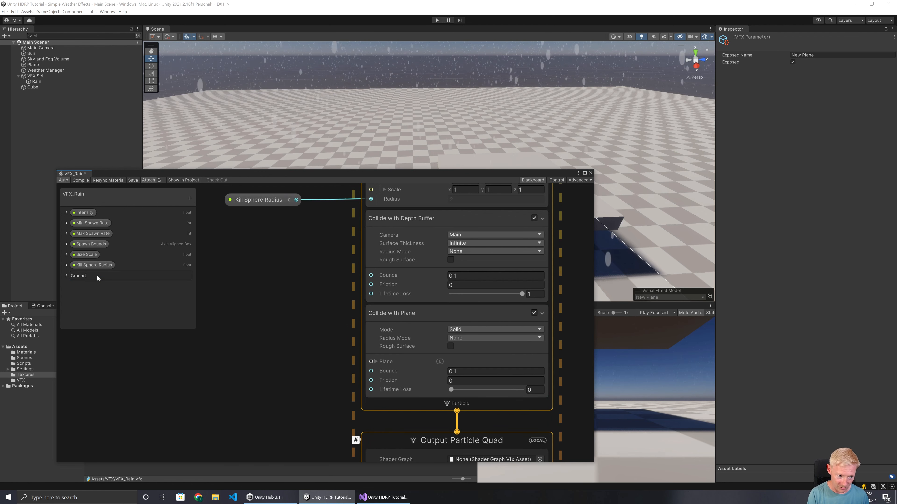
pyautogui.write(' Plane')
pyautogui.press('Return')
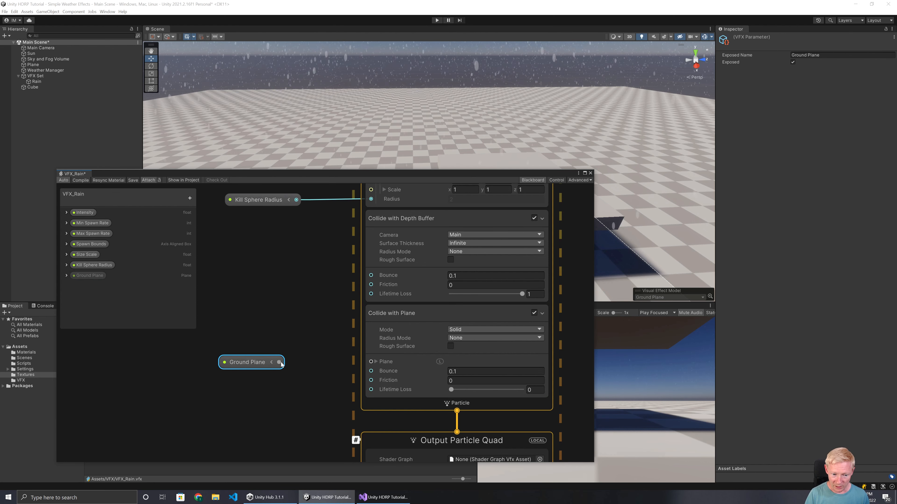
pyautogui.moveTo(279, 362); pyautogui.dragTo(365, 360)
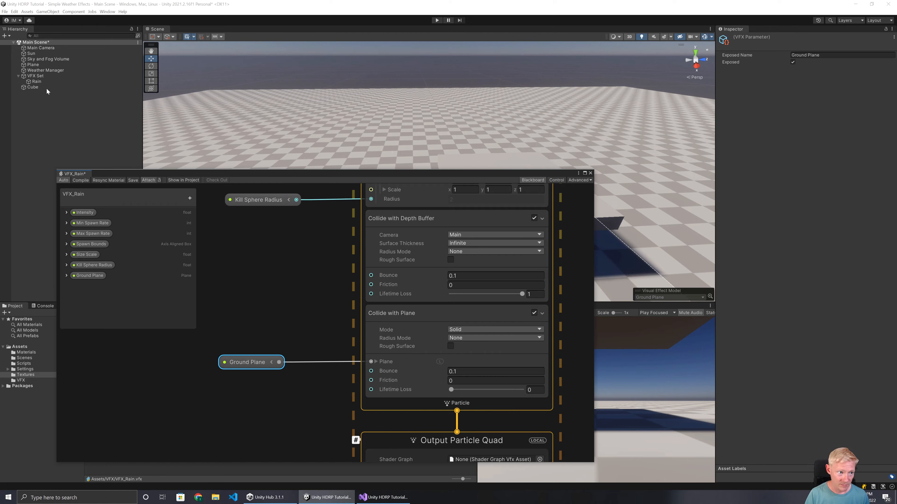
# Try to assign the scene's Plane object to the Rain object's Ground Plane property, and save the VFX_Rain graph.
pyautogui.click(37, 82)
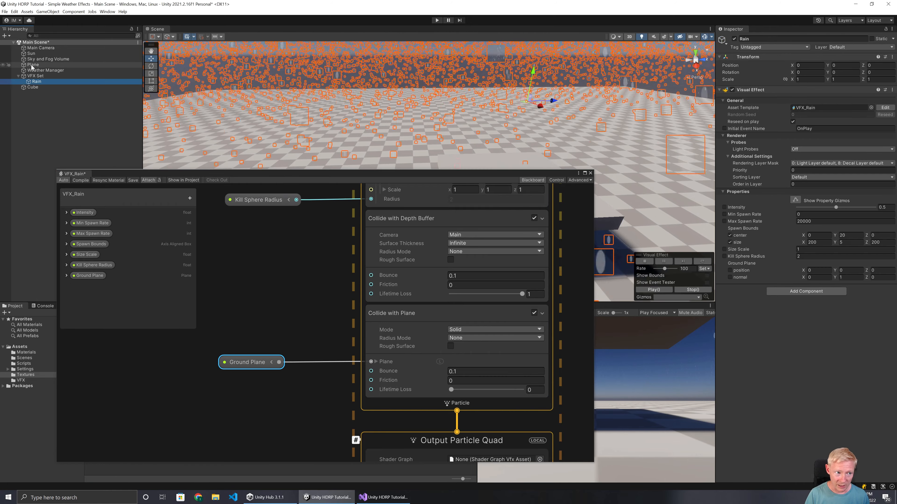
pyautogui.moveTo(31, 66); pyautogui.dragTo(805, 262)
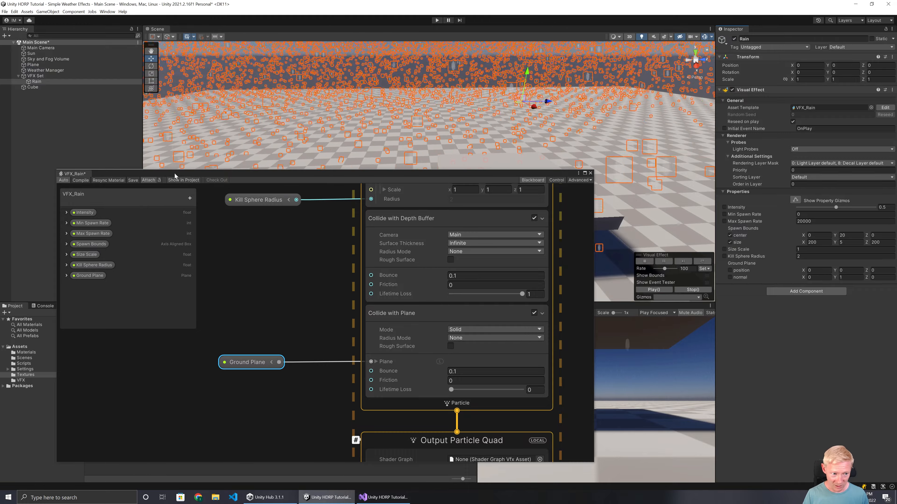
pyautogui.click(133, 180)
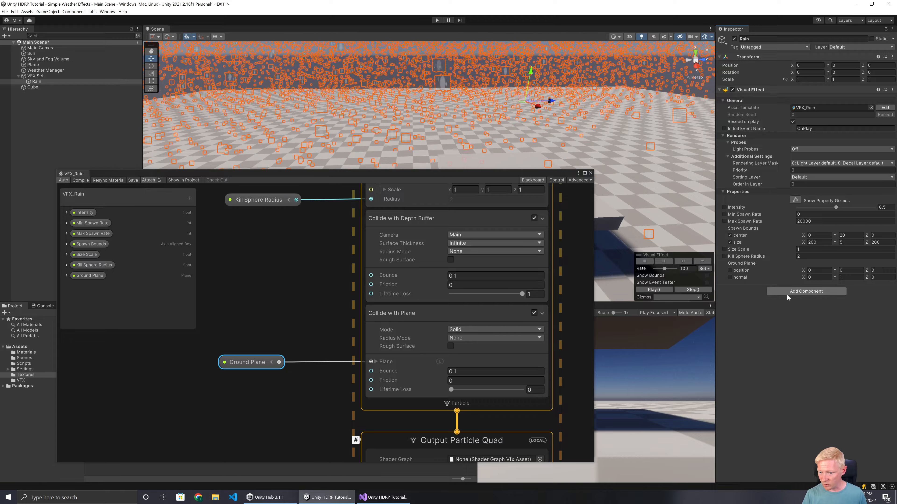
pyautogui.click(66, 276)
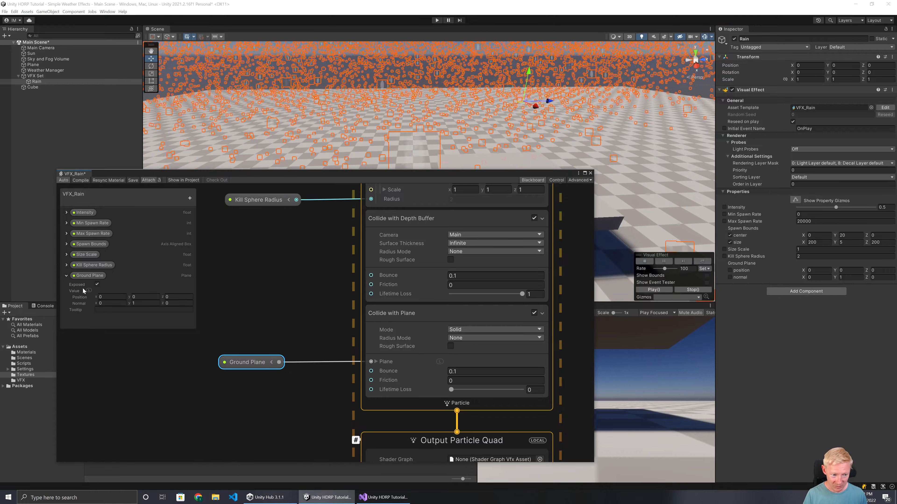
pyautogui.click(67, 275)
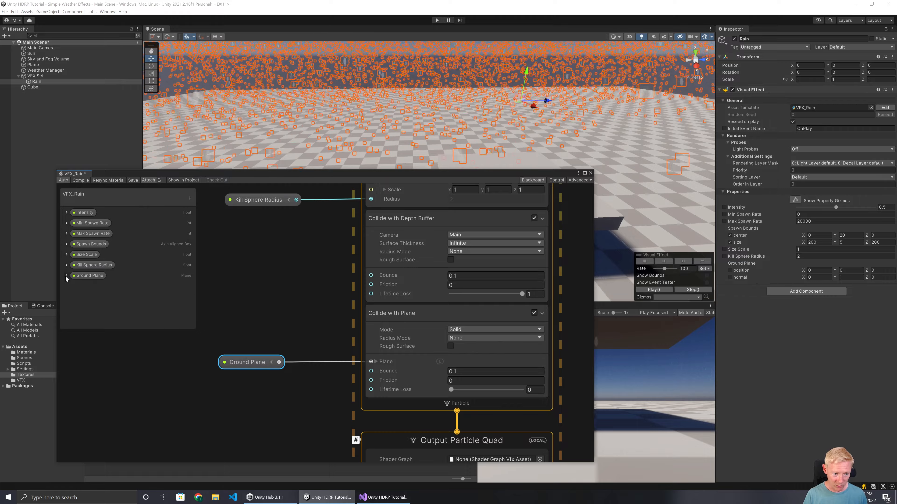
# Add a VFX Property Binder component to the Rain object and give it a Utility Plane binding.
pyautogui.click(807, 292)
pyautogui.write('vfx')
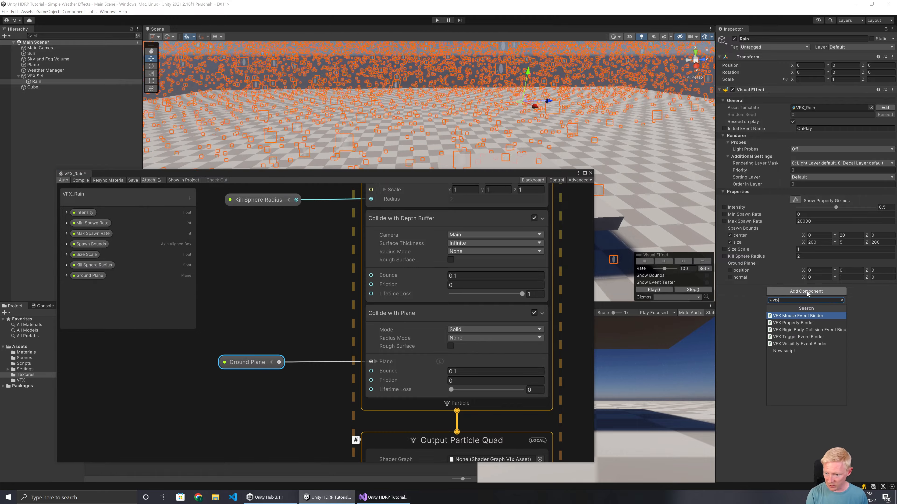
pyautogui.click(794, 322)
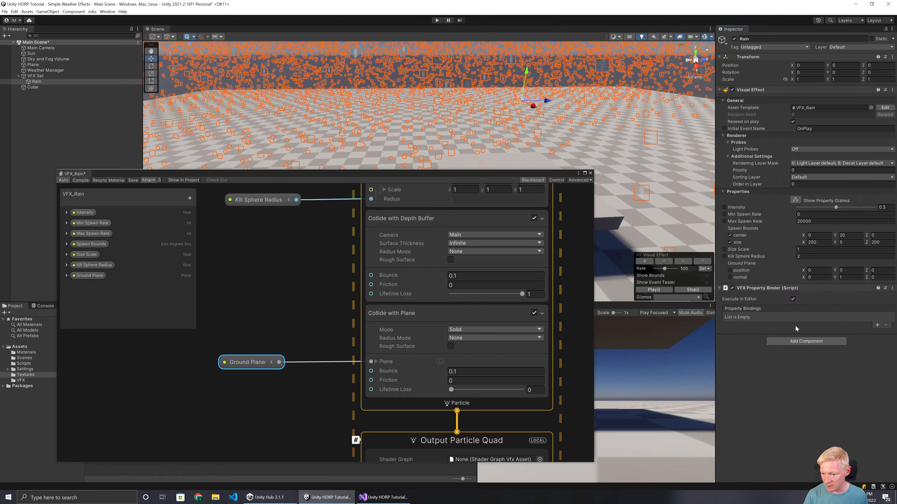
pyautogui.click(877, 325)
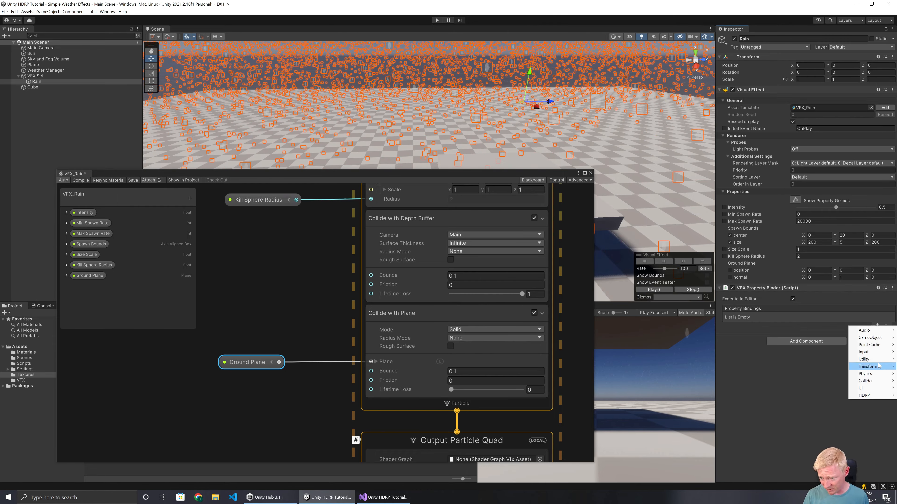
pyautogui.moveTo(871, 374)
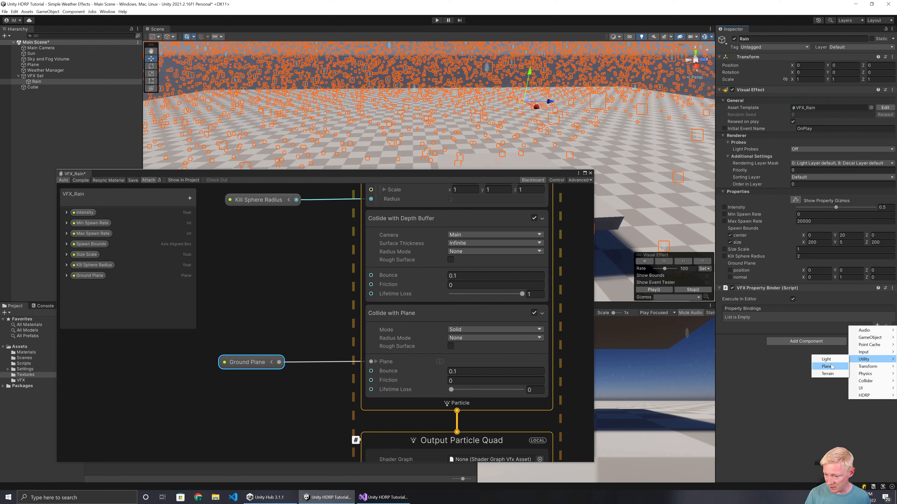
pyautogui.click(830, 367)
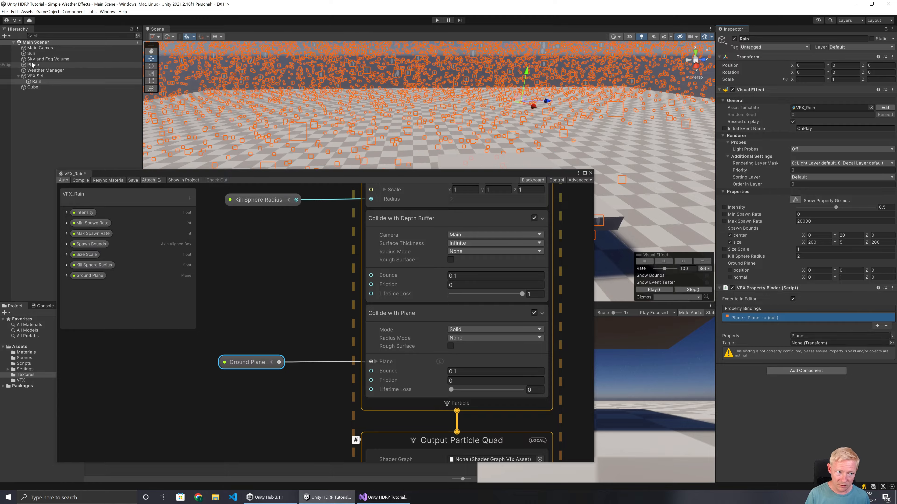
# Set the Plane binding's target to the scene's Plane object and its property to Ground Plane.
pyautogui.moveTo(33, 65); pyautogui.dragTo(827, 346)
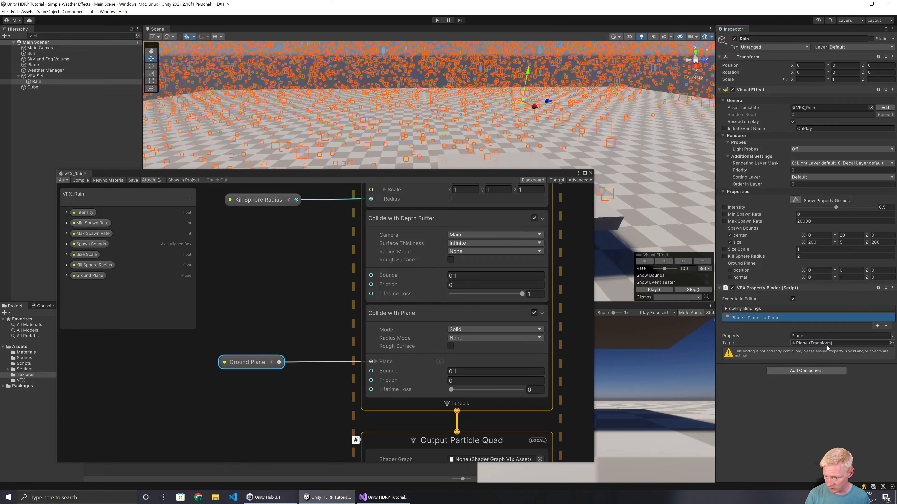
pyautogui.write('Grou')
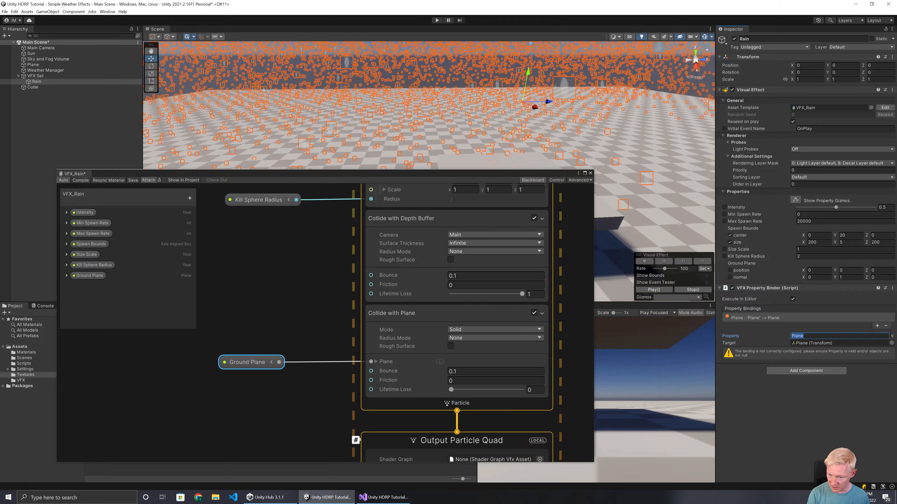
pyautogui.write('nd Plane')
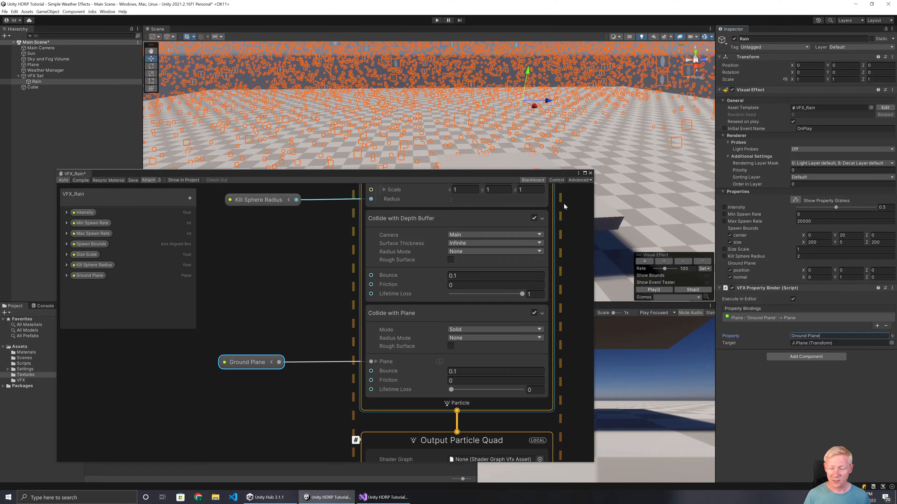
# Disable the Collide with Depth Buffer block and inspect the rain around the cube from near ground level.
pyautogui.click(534, 218)
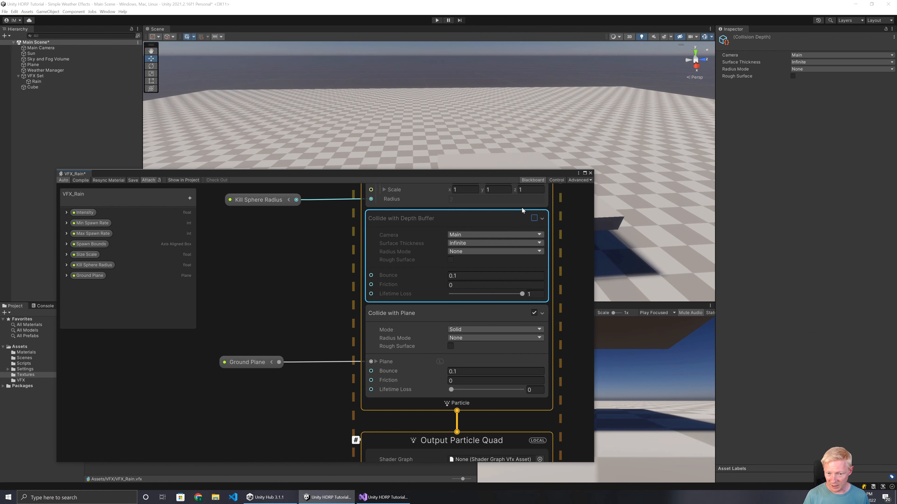
pyautogui.moveTo(536, 172); pyautogui.dragTo(284, 154)
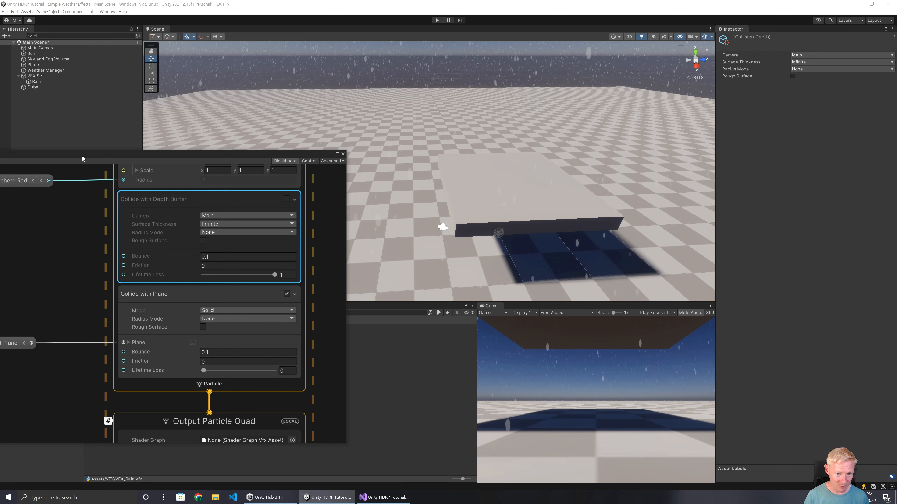
pyautogui.moveTo(82, 155); pyautogui.dragTo(251, 169)
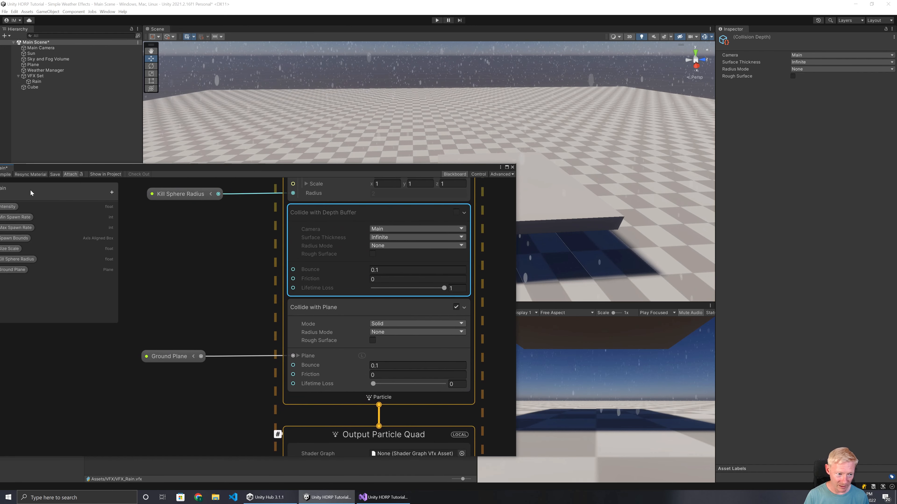
pyautogui.moveTo(344, 167); pyautogui.dragTo(247, 162)
pyautogui.moveTo(535, 183); pyautogui.dragTo(357, 144, button='right')
pyautogui.press('w')
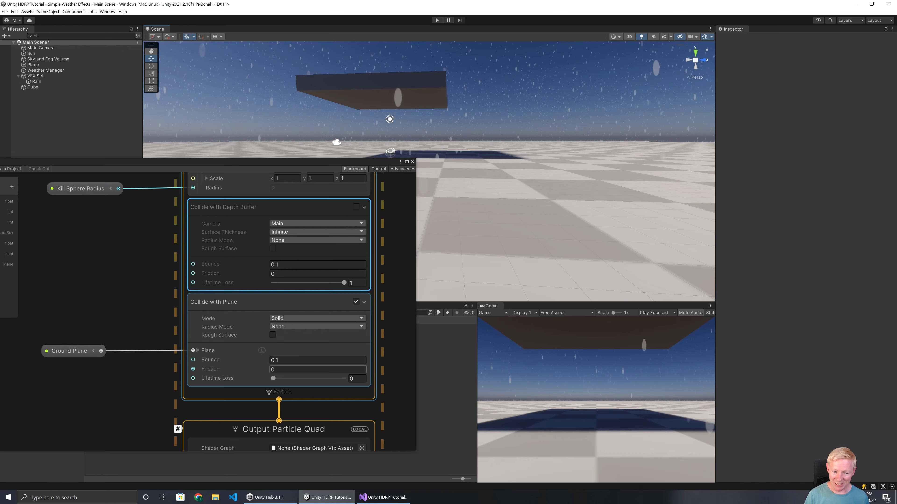
# Try a Lifetime Loss of 0.5 on the Collide with Plane block, and settle on a value of 1.
pyautogui.moveTo(273, 379); pyautogui.dragTo(427, 379)
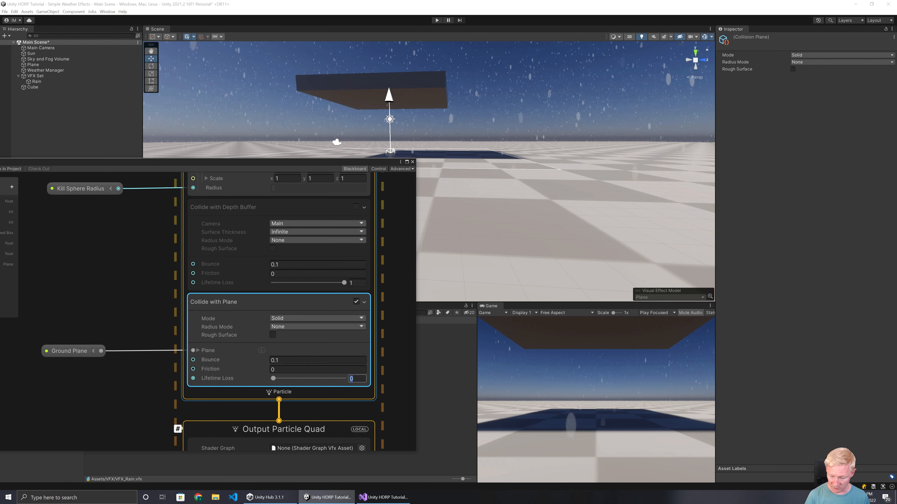
pyautogui.write('0.5')
pyautogui.press('Return')
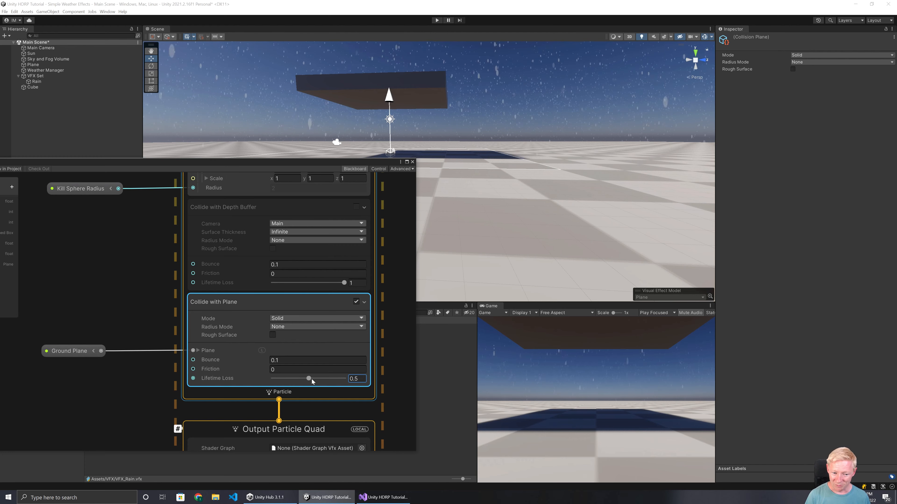
pyautogui.moveTo(309, 378); pyautogui.dragTo(344, 379)
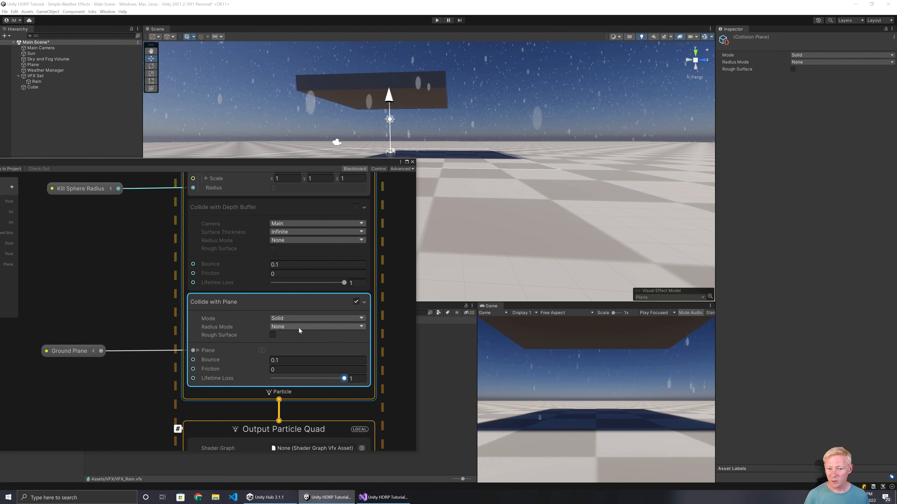
# Save the VFX_Rain graph and close its window.
pyautogui.moveTo(554, 191); pyautogui.dragTo(459, 207, button='right')
pyautogui.moveTo(200, 162); pyautogui.dragTo(367, 130)
pyautogui.click(122, 137)
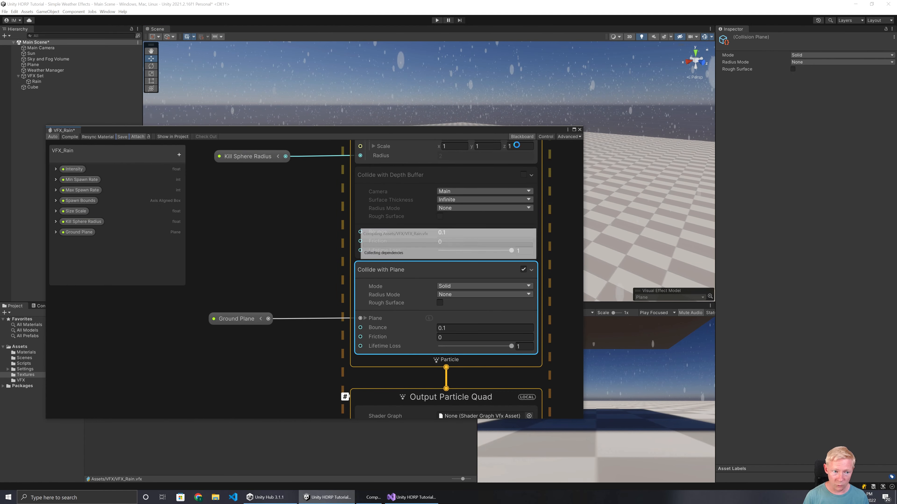
pyautogui.click(579, 130)
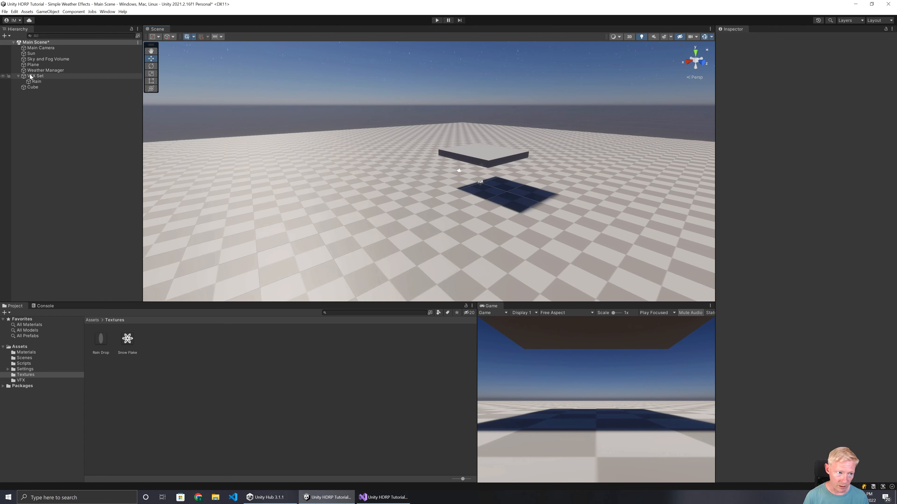
# Open the WeatherManager script of the Weather Manager object in Visual Studio.
pyautogui.click(47, 70)
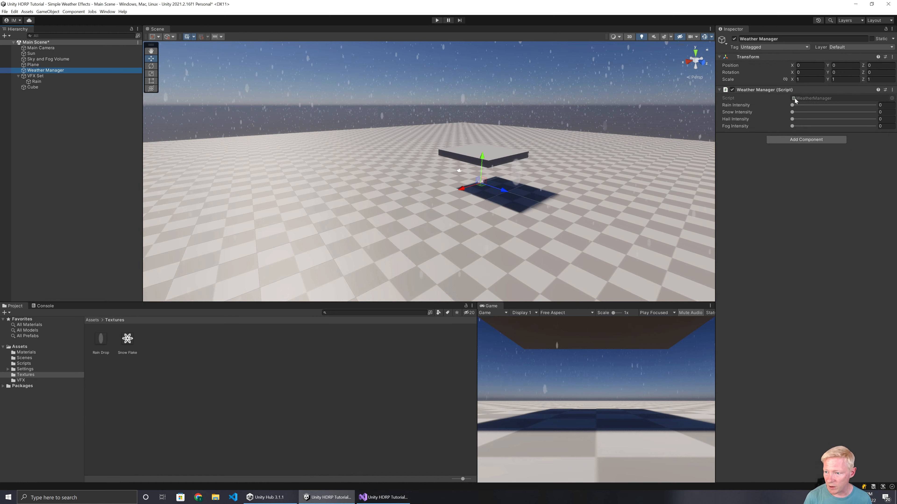
pyautogui.click(816, 99)
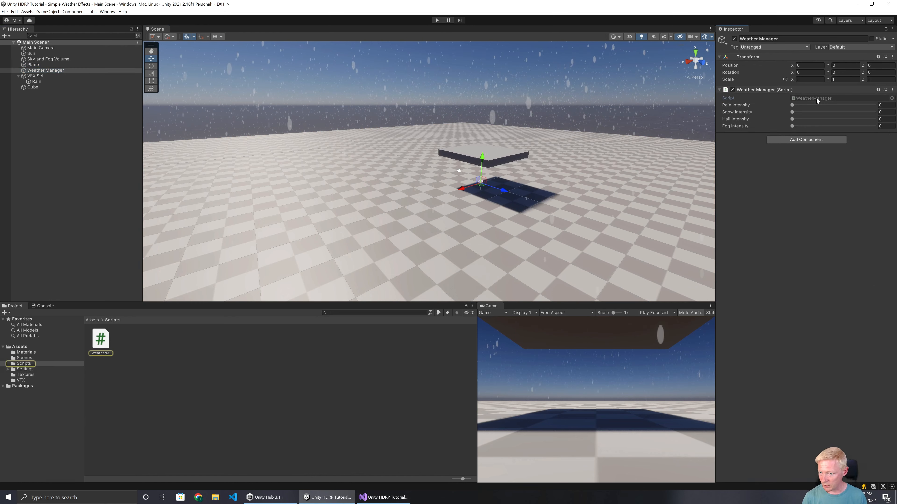
pyautogui.doubleClick(816, 99)
# Add a new [SerializeField] attribute line below the FogIntensity field, separated by an empty line.
pyautogui.press('Down')
pyautogui.press('Down')
pyautogui.press('Up')
pyautogui.press('End')
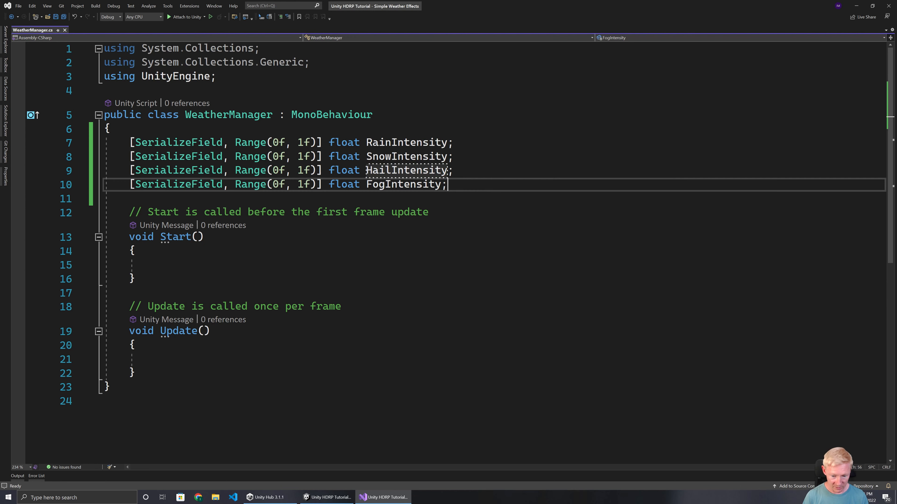
pyautogui.press('Return')
pyautogui.press('Return')
pyautogui.write('[SerializeField')
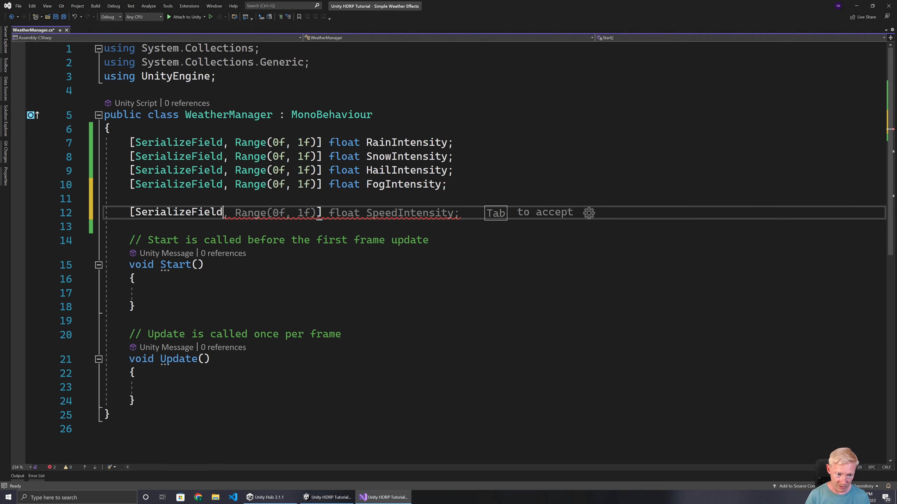
pyautogui.write(']')
# Add the directive using UnityEngine.VFX; below using UnityEngine; at the head of the script.
pyautogui.click(104, 91)
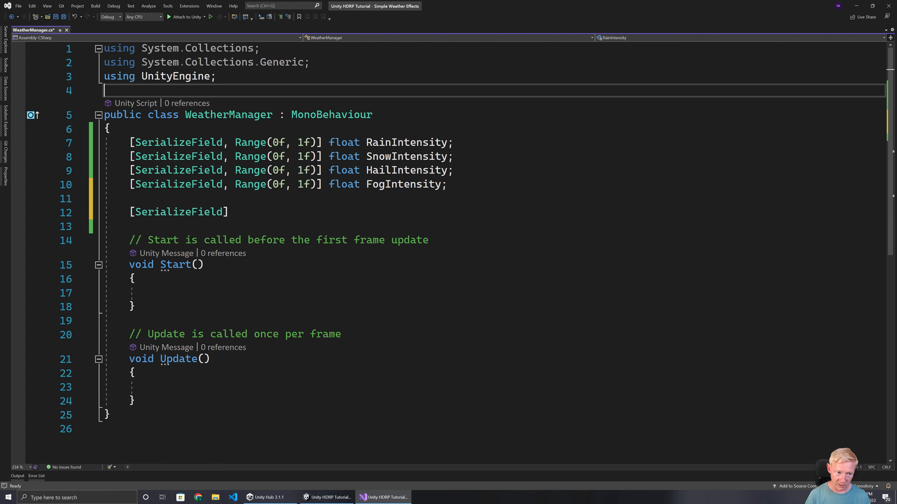
pyautogui.press('Up')
pyautogui.press('End')
pyautogui.press('Return')
pyautogui.write('using Un')
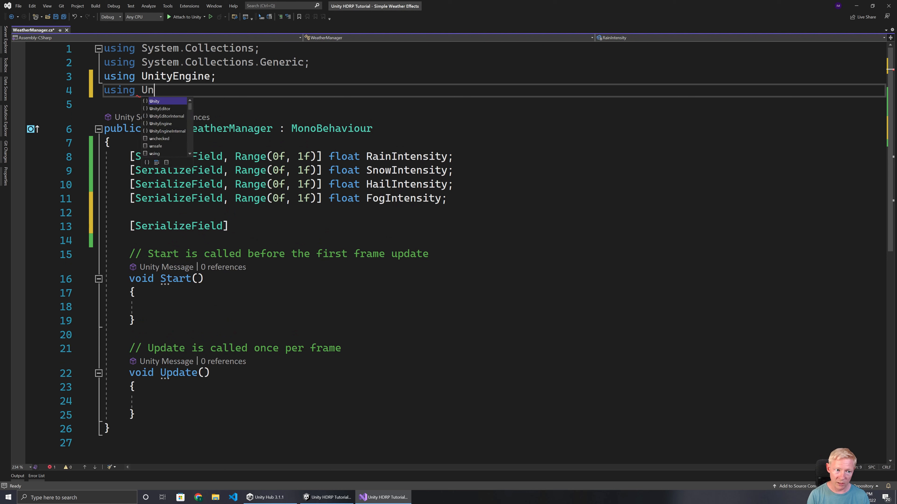
pyautogui.write('ityEngine')
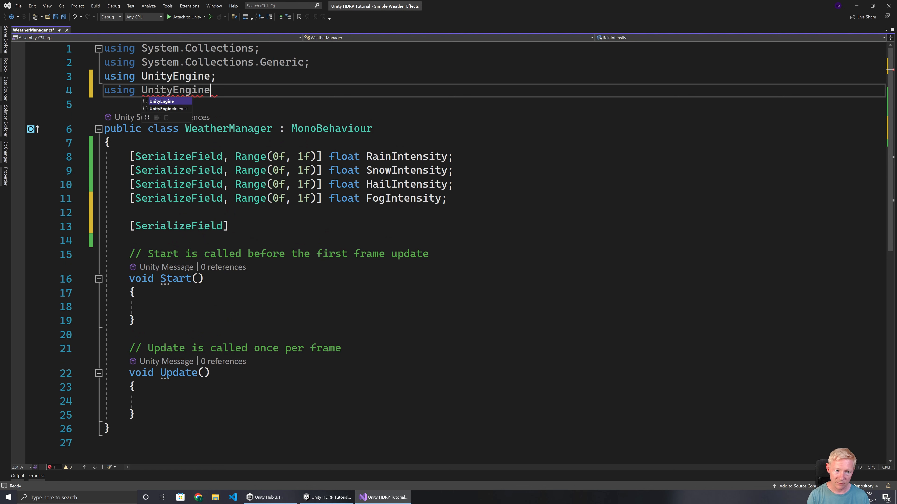
pyautogui.write('.VFX;')
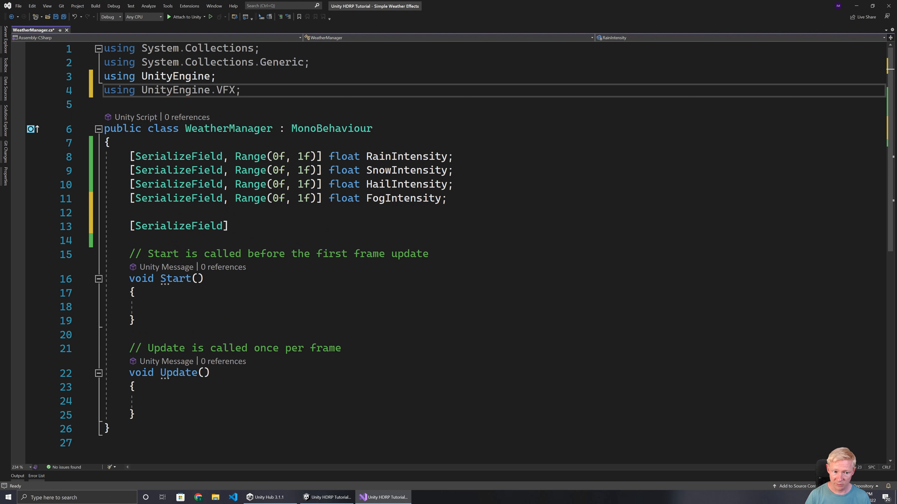
# Name the new serialized field RainVFX and begin a statement with Rain in the Update method.
pyautogui.click(229, 227)
pyautogui.write('RainV')
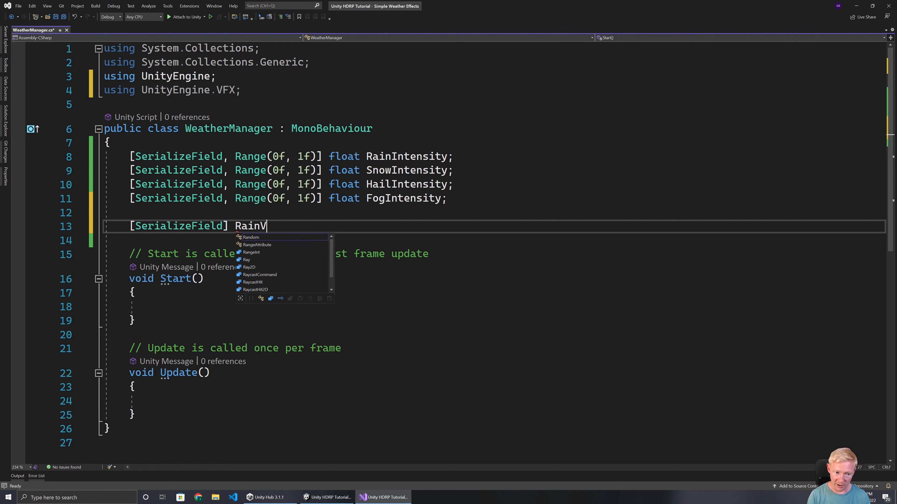
pyautogui.write('FX;')
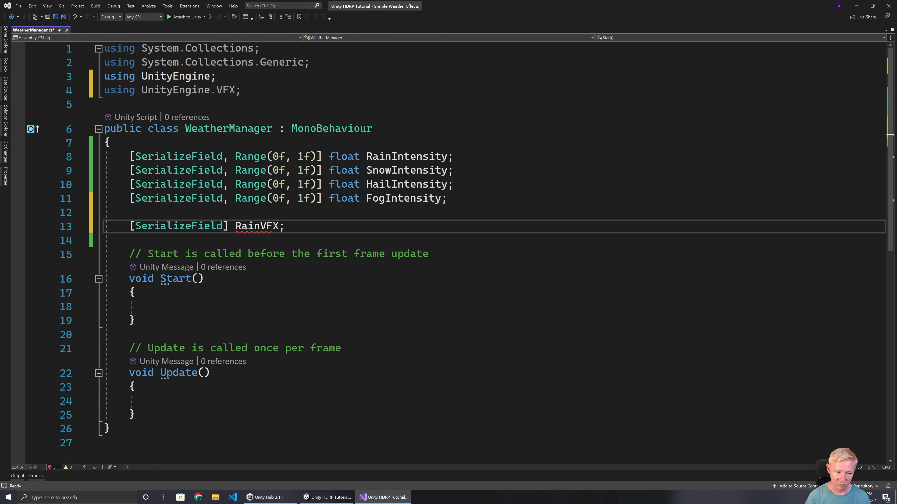
pyautogui.click(136, 387)
pyautogui.click(154, 401)
pyautogui.write('Rain')
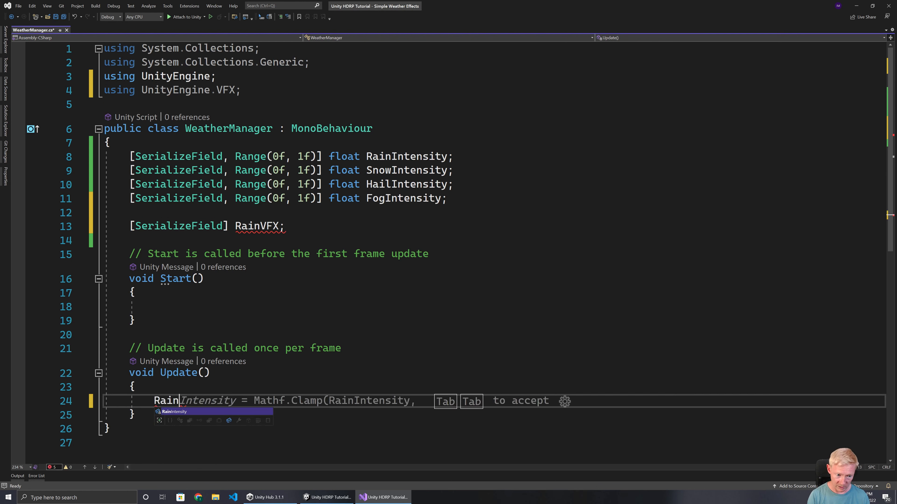
pyautogui.click(235, 226)
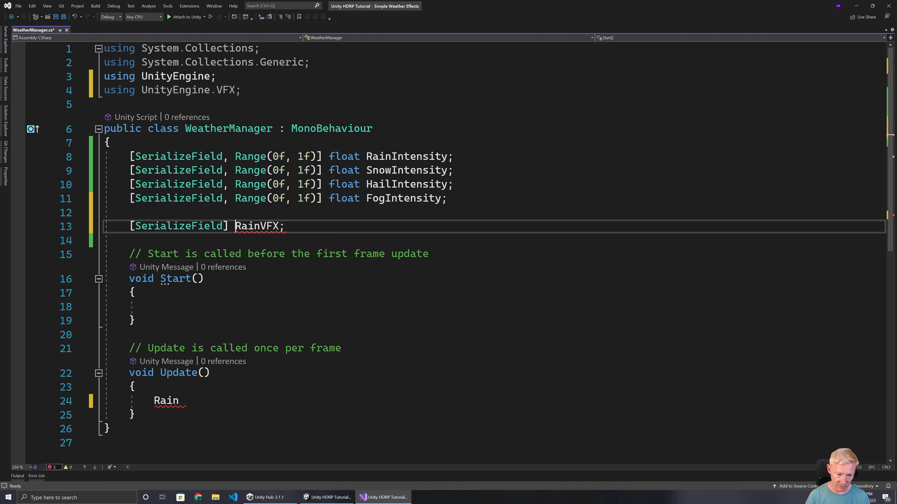
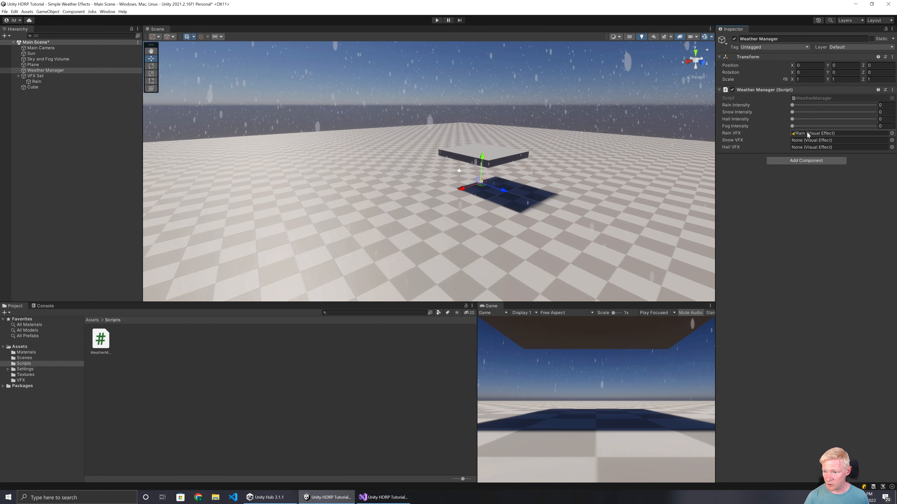
# Run the scene in Play mode to check the rain with Rain Intensity at 0, and stop it.
pyautogui.click(437, 20)
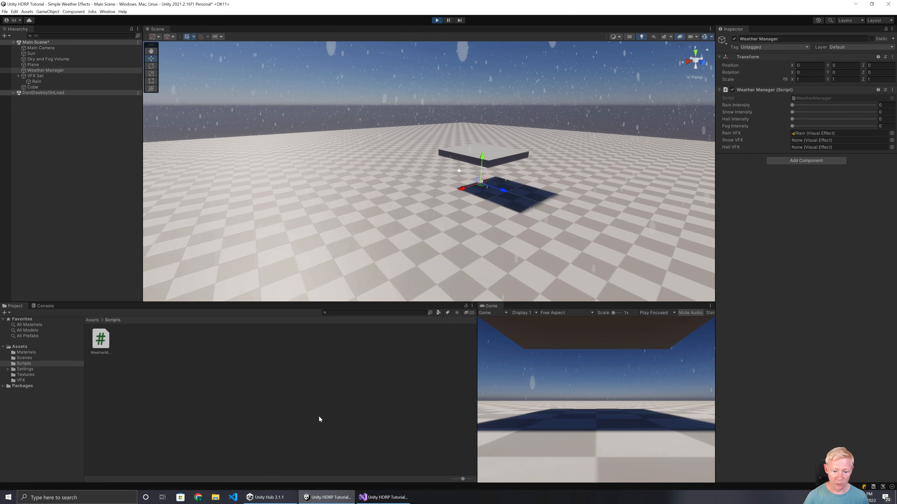
pyautogui.click(437, 20)
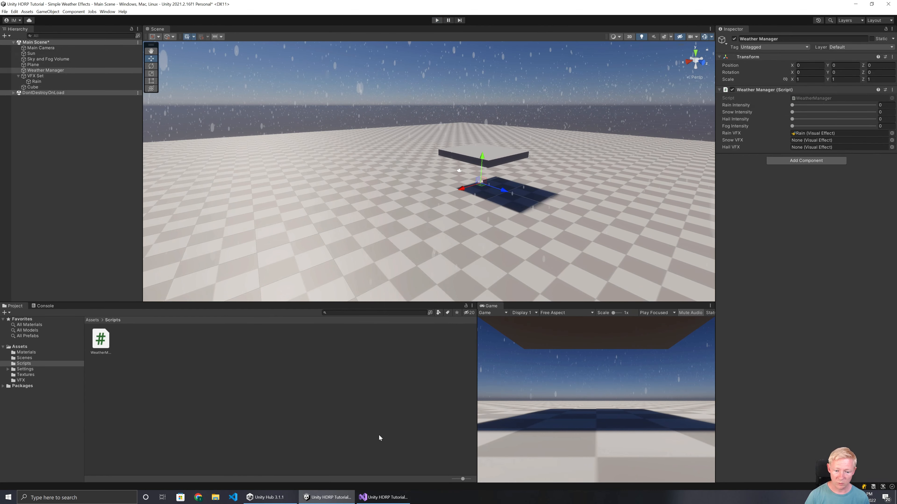
# Copy RainVFX.SetFloat("Intensity", RainIntensity); from Update into the Start method of WeatherManager.cs in Visual Studio.
pyautogui.click(365, 497)
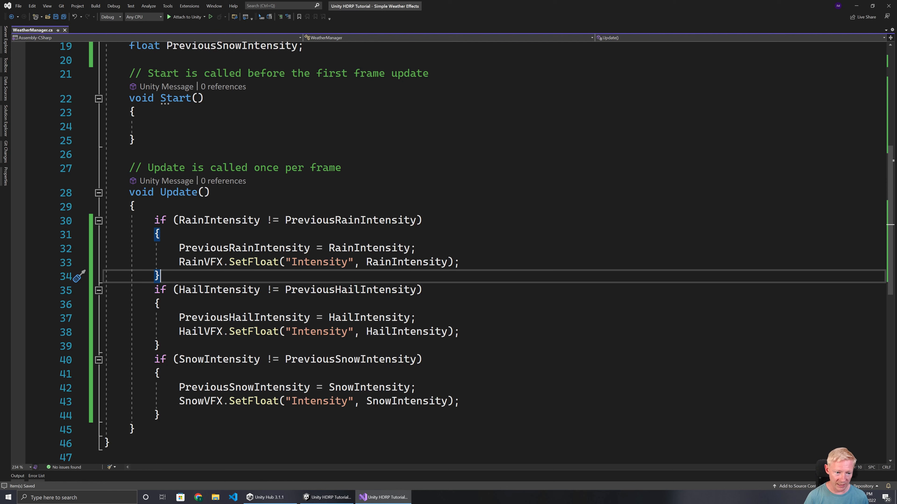
pyautogui.moveTo(186, 262)
pyautogui.mouseDown()
pyautogui.moveTo(434, 270)
pyautogui.moveTo(460, 263)
pyautogui.moveTo(285, 248)
pyautogui.moveTo(191, 262)
pyautogui.mouseUp()
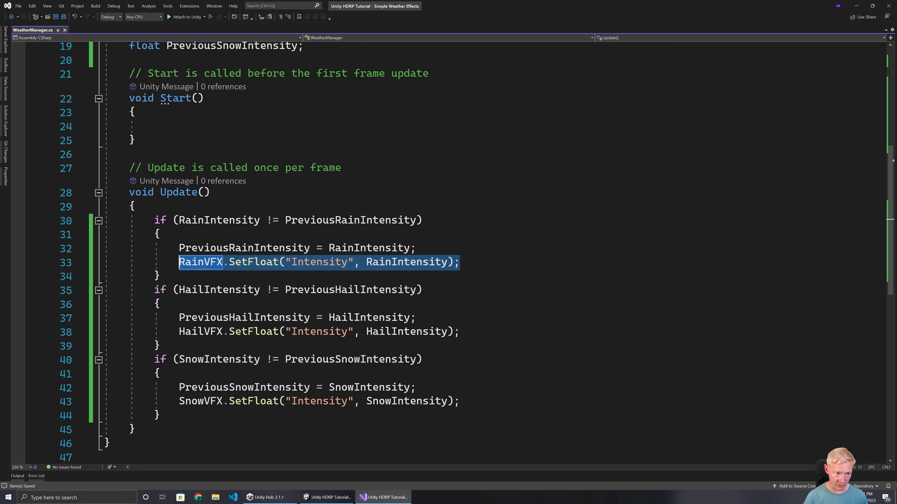
pyautogui.click(155, 127)
pyautogui.write('RainVFX.SetFloat("Intensity", RainIntensity);')
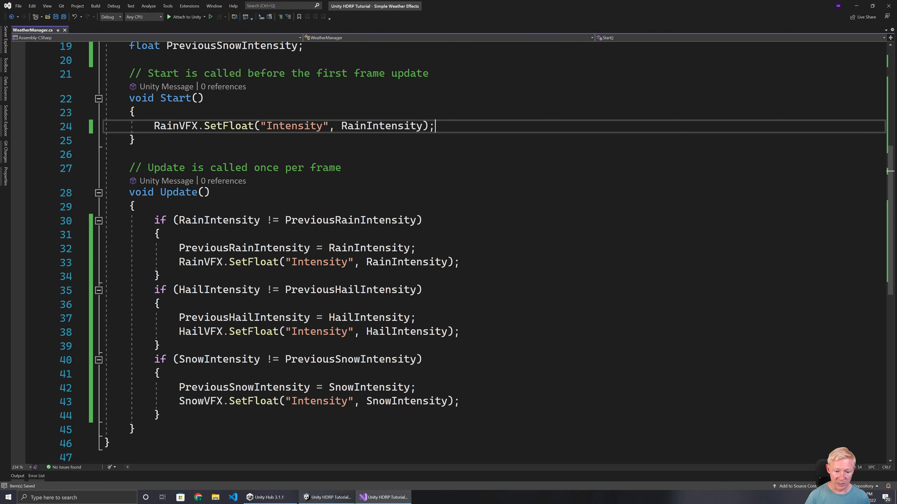
# In Unity, run the scene in Play mode, test the Weather Manager's Rain Intensity down to 0, and stop playback.
pyautogui.hotkey('alt', 'Tab')
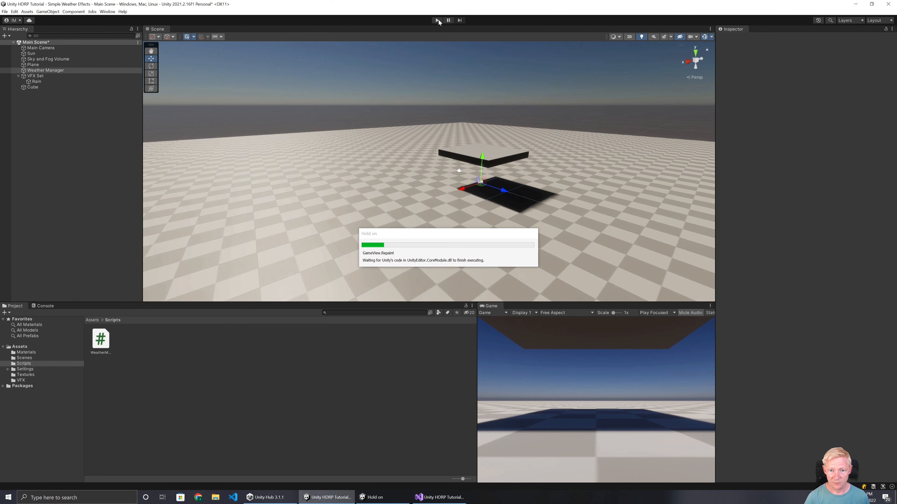
pyautogui.click(438, 20)
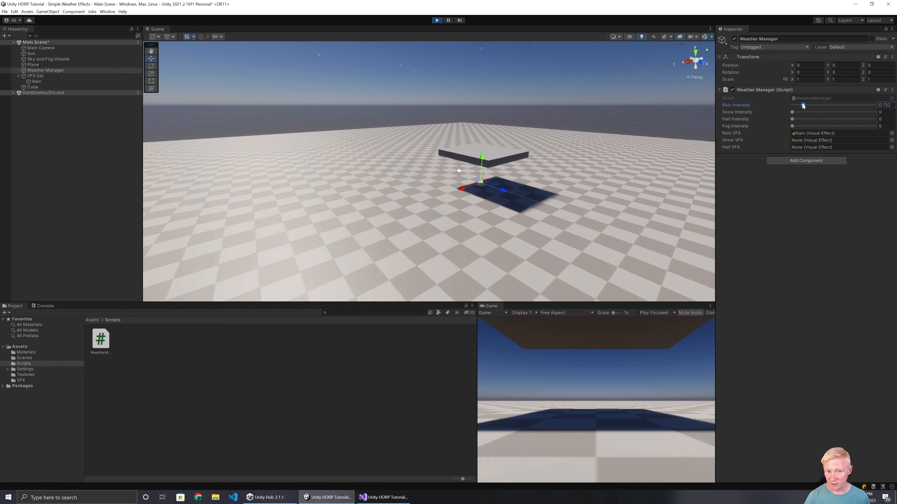
pyautogui.moveTo(805, 105)
pyautogui.mouseDown()
pyautogui.moveTo(857, 111)
pyautogui.moveTo(789, 107)
pyautogui.mouseUp()
pyautogui.click(436, 20)
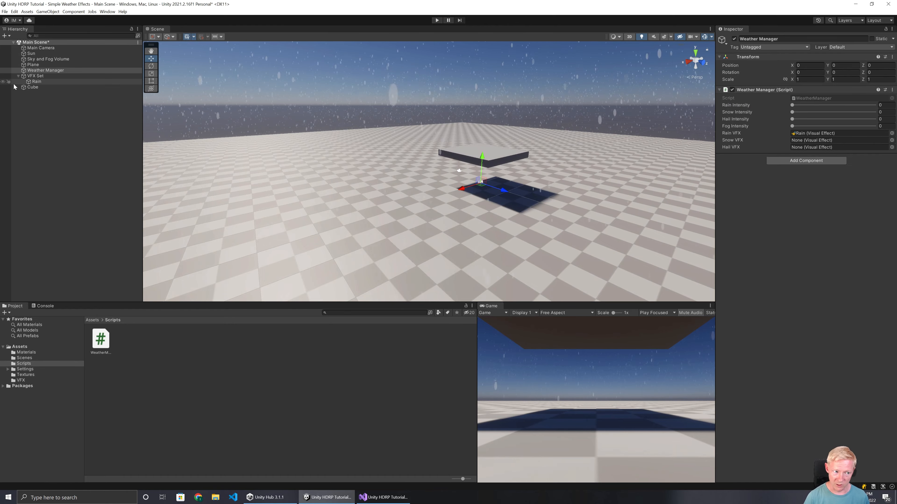
# Set the Intensity property of the Rain object's Visual Effect to 0.
pyautogui.click(39, 82)
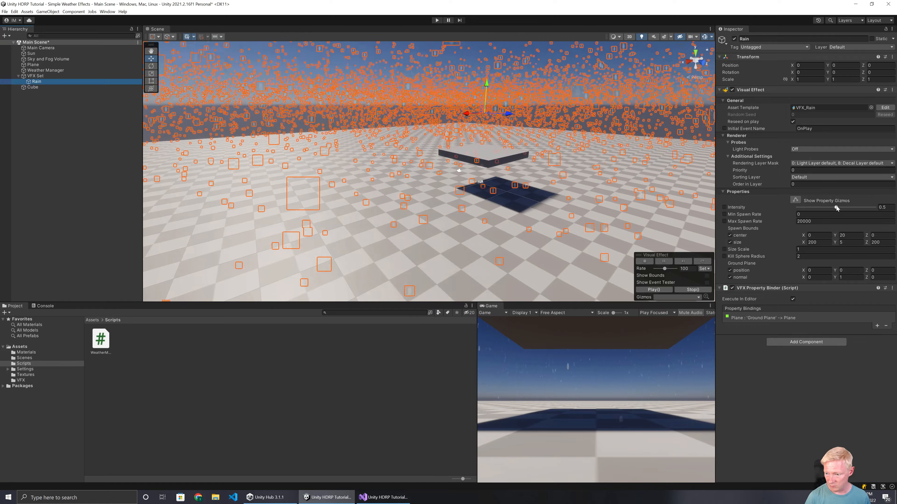
pyautogui.moveTo(836, 208); pyautogui.dragTo(794, 208)
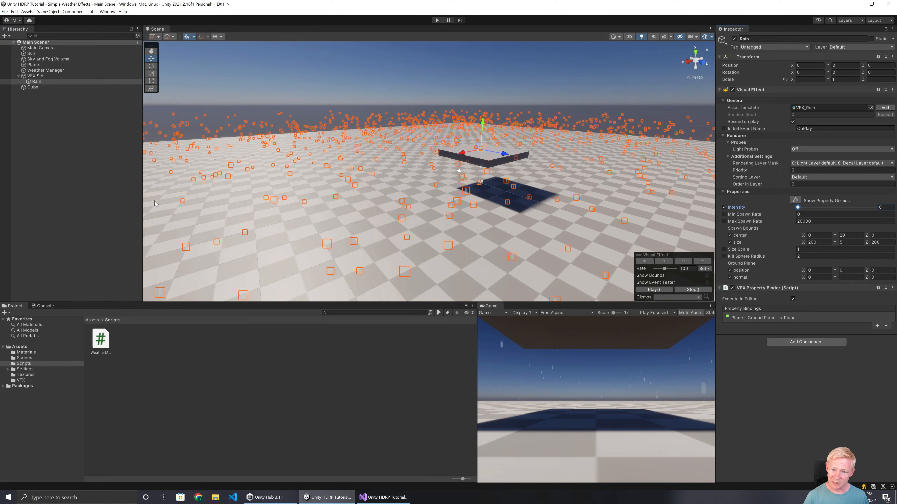
# Duplicate the Rain object within VFX Set as Snow and assign it to the Weather Manager's Snow VFX reference.
pyautogui.click(45, 77)
pyautogui.click(38, 81)
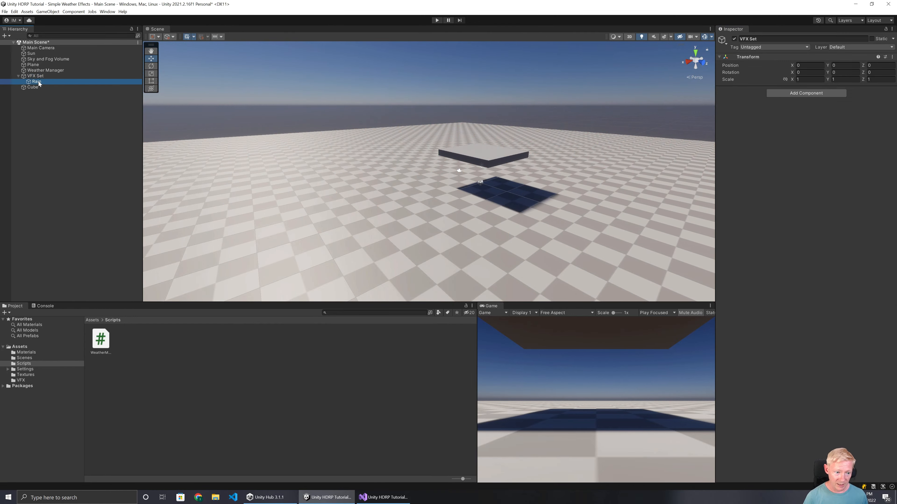
pyautogui.hotkey('ctrl', 'd')
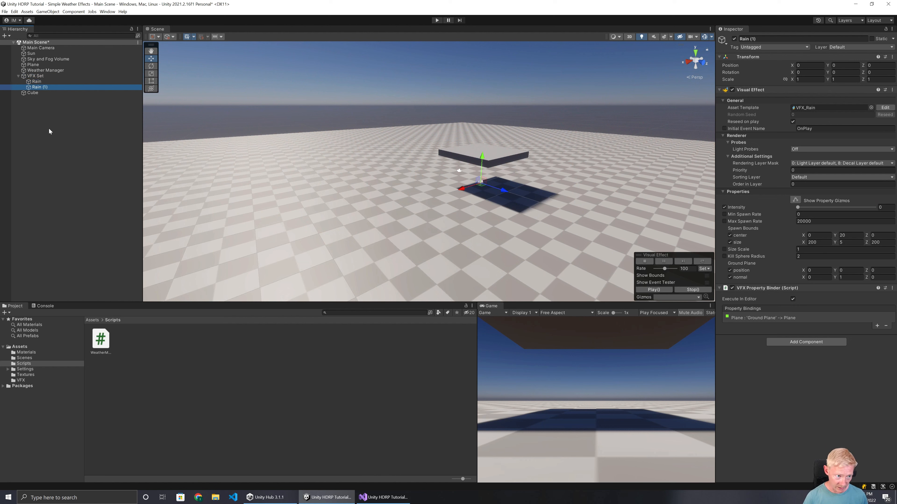
pyautogui.write('Snow')
pyautogui.press('Return')
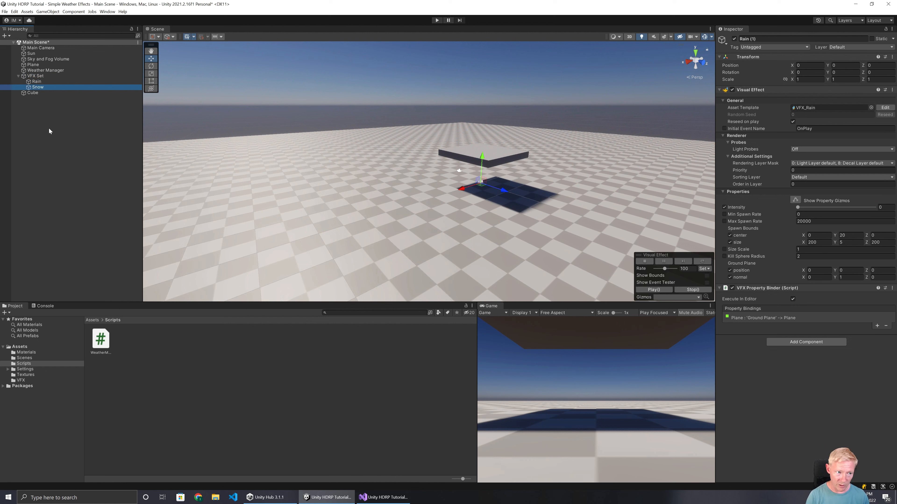
pyautogui.click(52, 70)
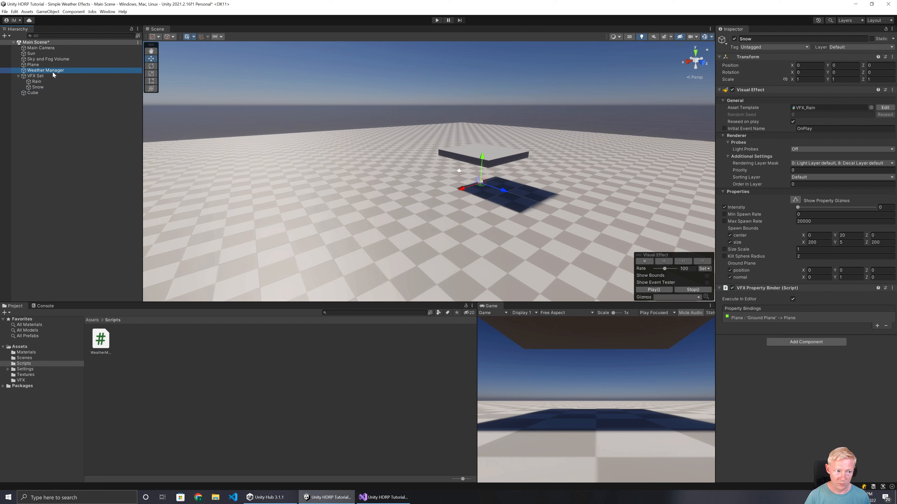
pyautogui.moveTo(42, 88); pyautogui.dragTo(825, 141)
# In Visual Studio, add SnowVFX.SetFloat("Intensity", SnowIntensity); below the rain line in Start, save WeatherManager.cs and return to Unity.
pyautogui.click(384, 498)
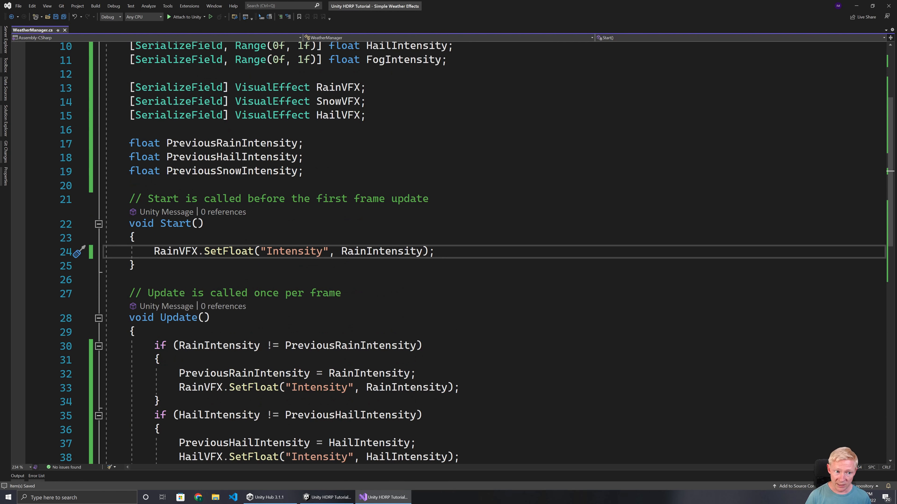
pyautogui.scroll(-2, 889, 171)
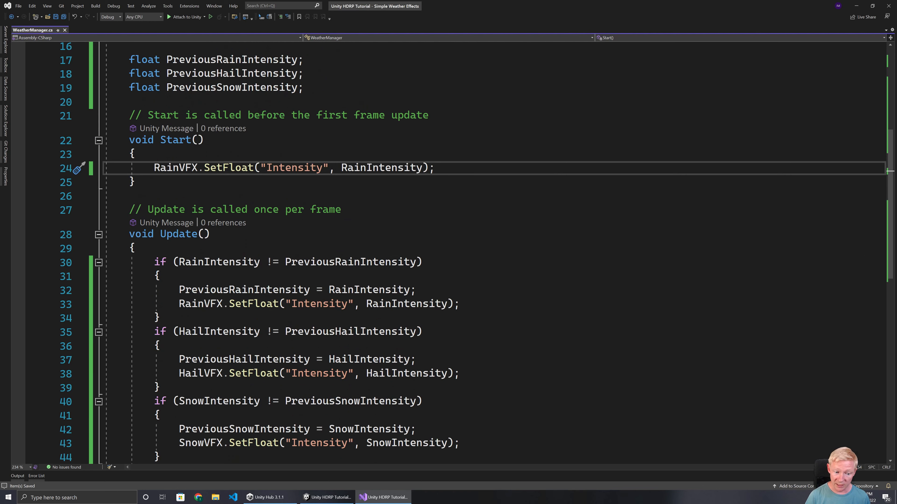
pyautogui.moveTo(179, 443); pyautogui.dragTo(453, 443)
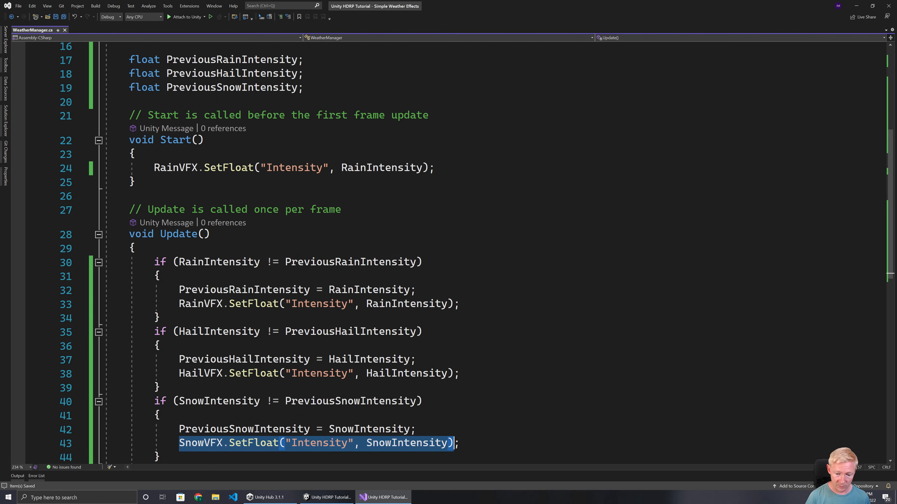
pyautogui.click(435, 168)
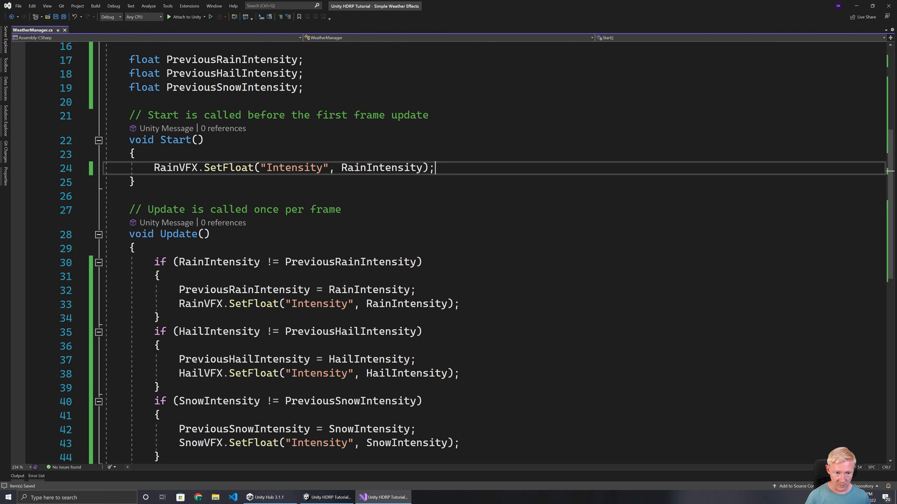
pyautogui.press('Return')
pyautogui.write('SnowVFX.SetFloat("Intensity", SnowIntensity);')
pyautogui.hotkey('ctrl', 's')
pyautogui.hotkey('alt', 'Tab')
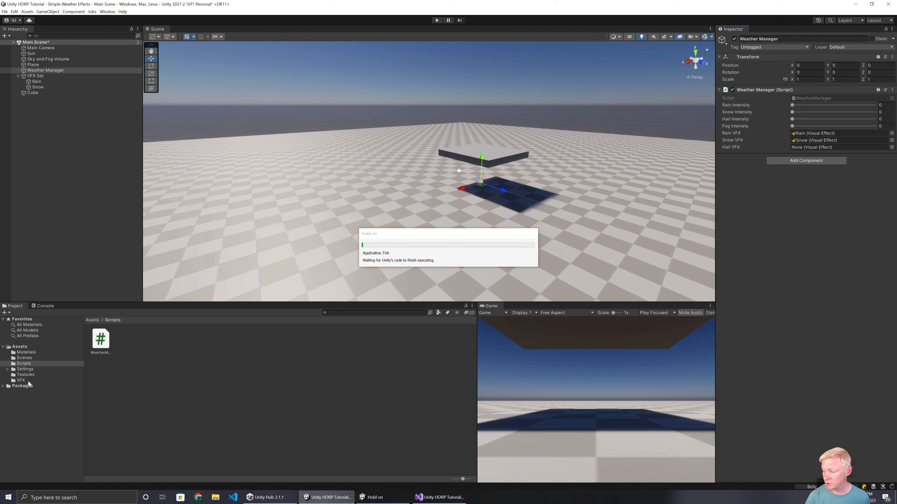
pyautogui.click(28, 382)
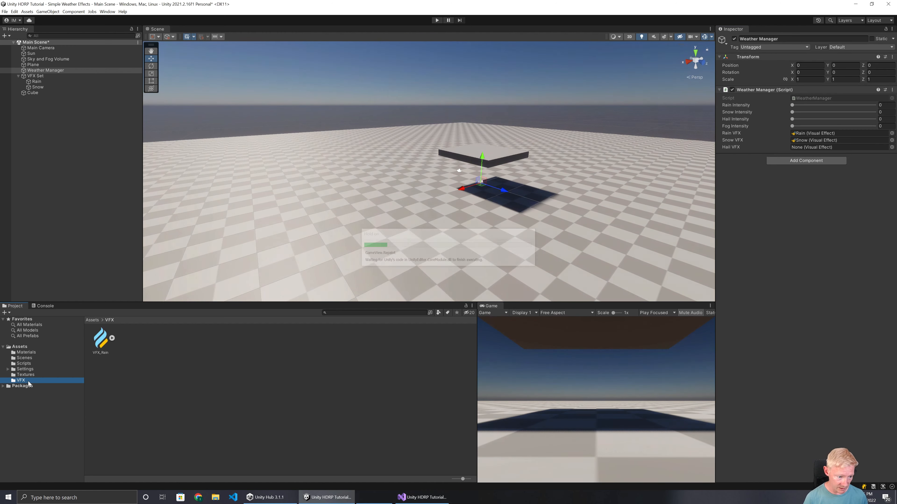
pyautogui.click(101, 341)
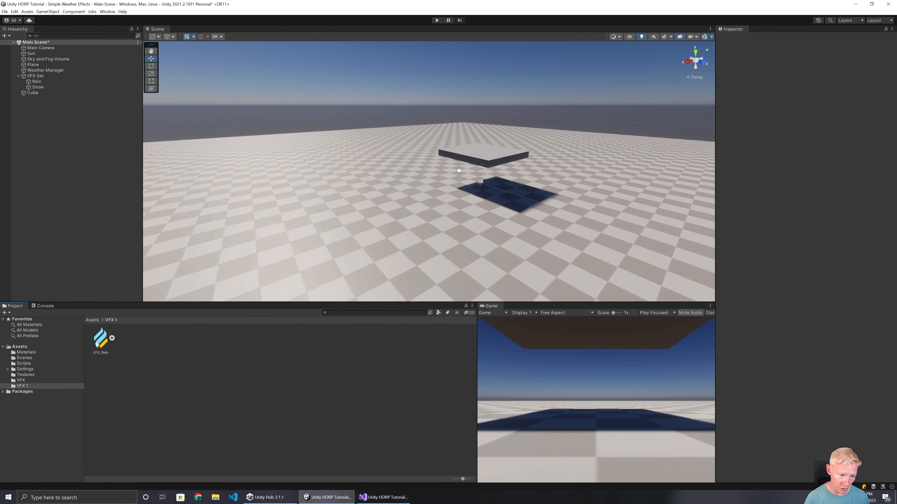
pyautogui.click(19, 386)
pyautogui.click(21, 392)
pyautogui.click(21, 386)
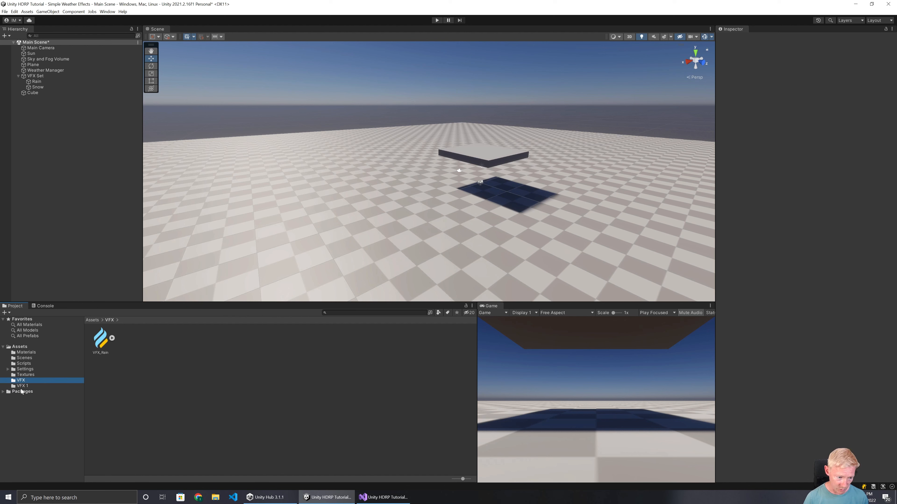
pyautogui.press('Delete')
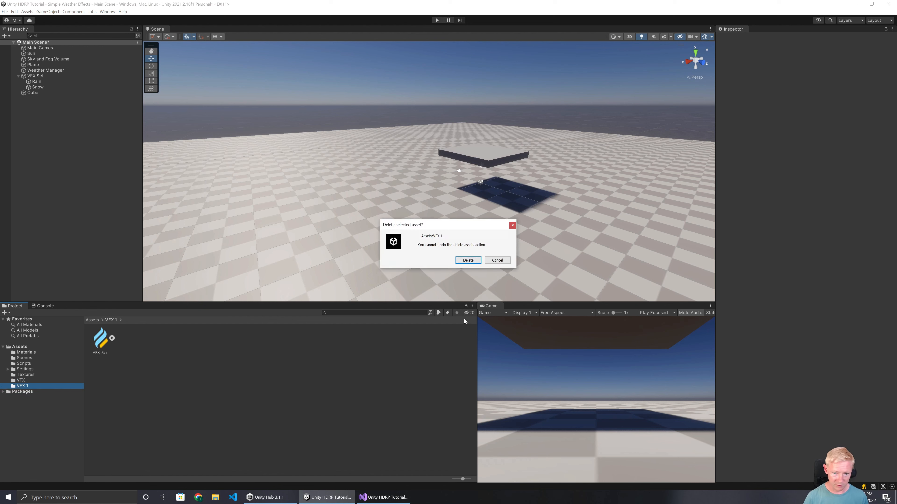
pyautogui.click(468, 260)
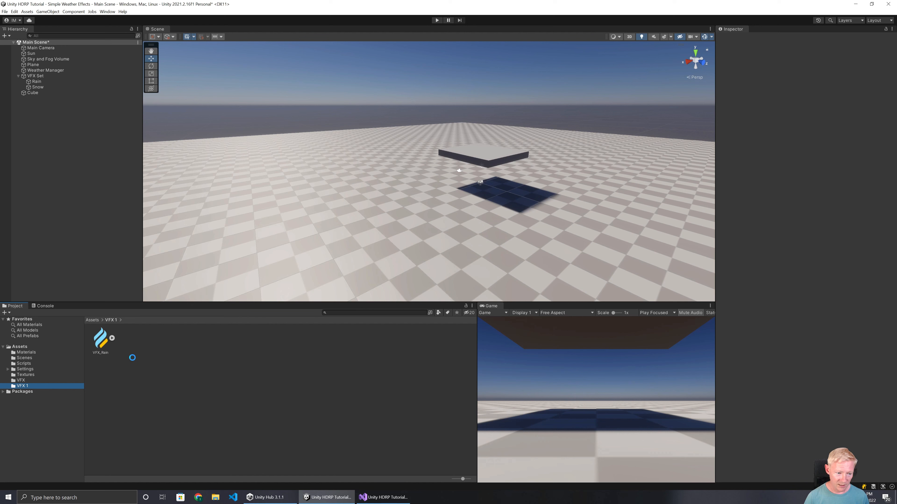
# Duplicate the VFX_Rain asset in the VFX folder and name the copy VFX_Snow.
pyautogui.click(25, 374)
pyautogui.click(32, 380)
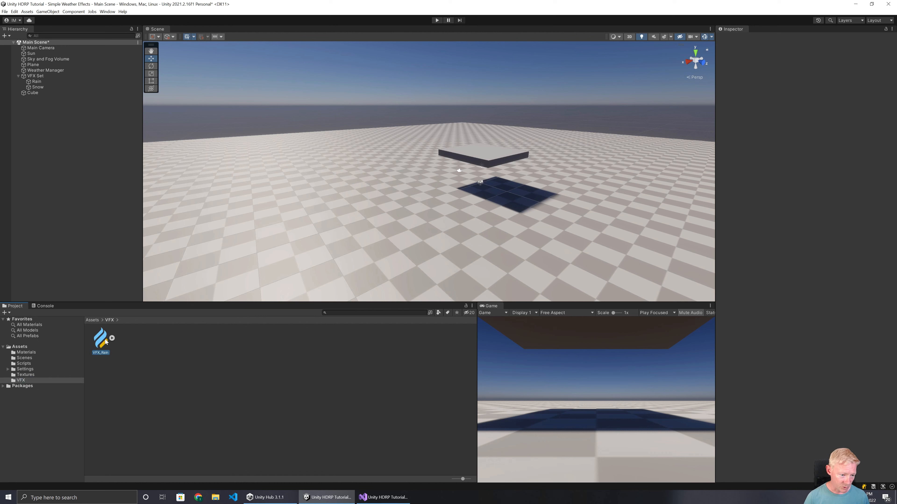
pyautogui.click(106, 339)
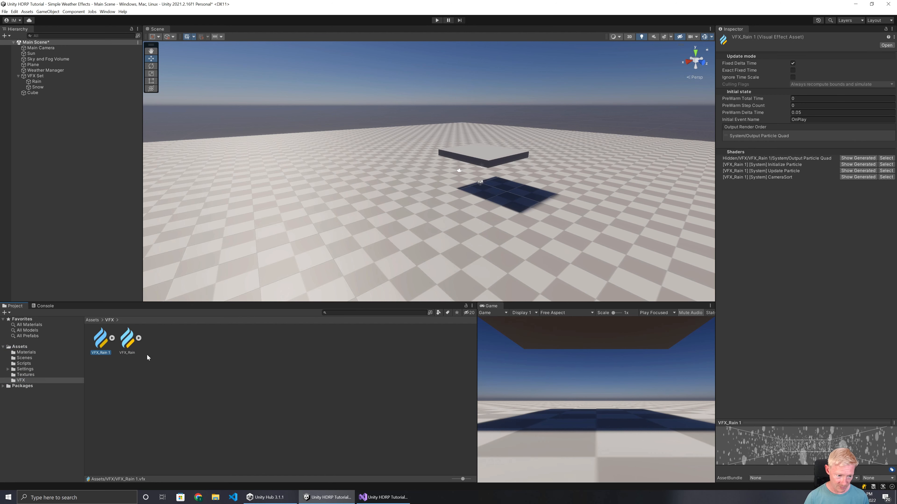
pyautogui.write('VFX')
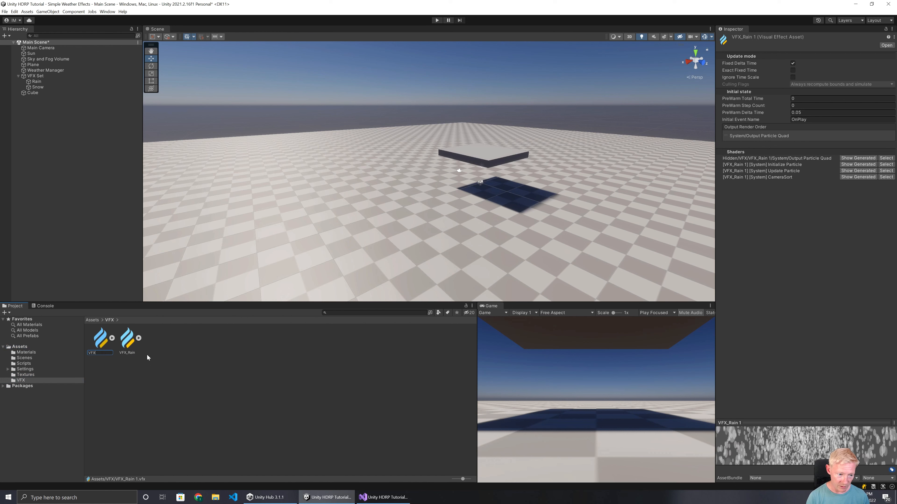
pyautogui.write('_Snow')
pyautogui.press('Return')
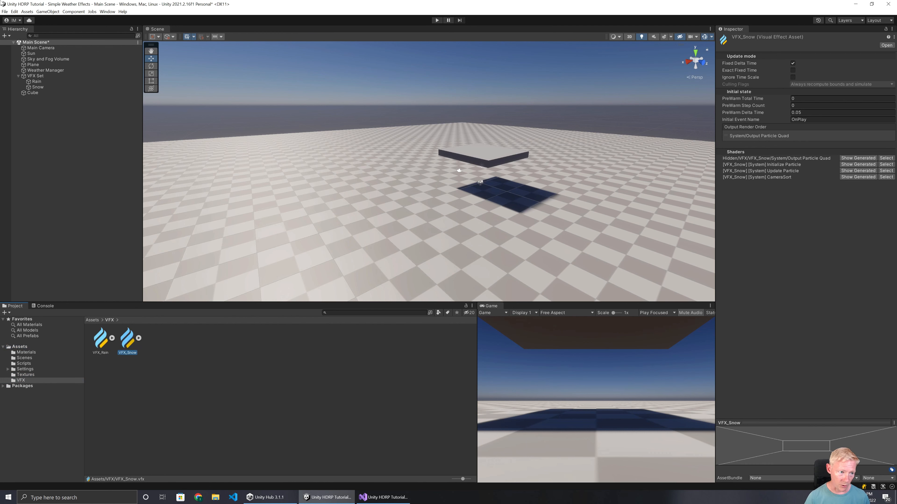
# Assign VFX_Snow as the Snow object's asset template and disable its Intensity override.
pyautogui.click(58, 88)
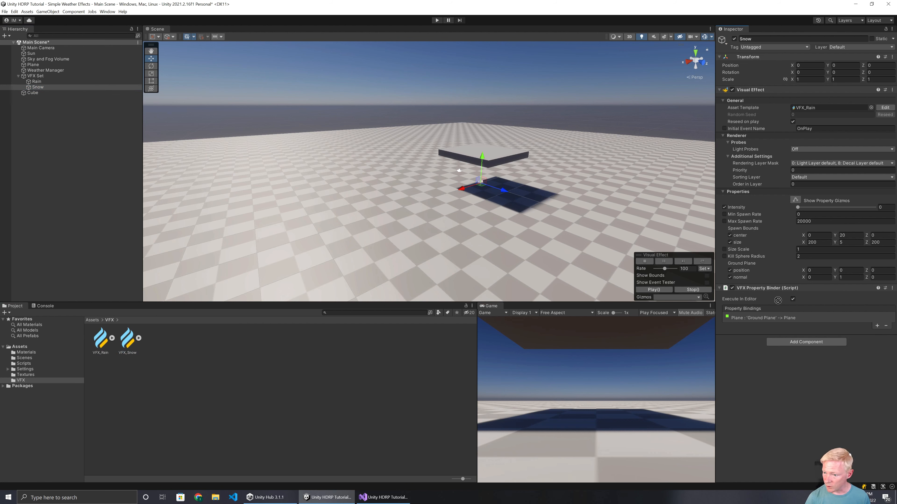
pyautogui.moveTo(797, 138); pyautogui.dragTo(807, 108)
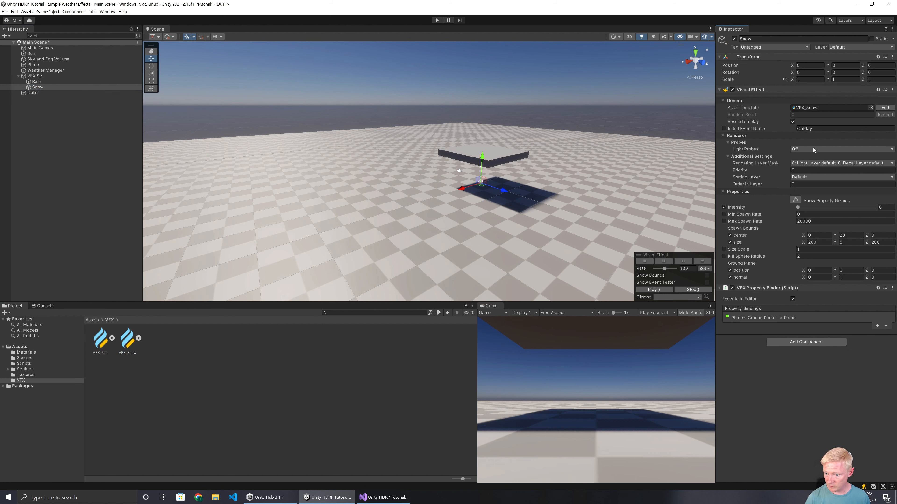
pyautogui.click(725, 208)
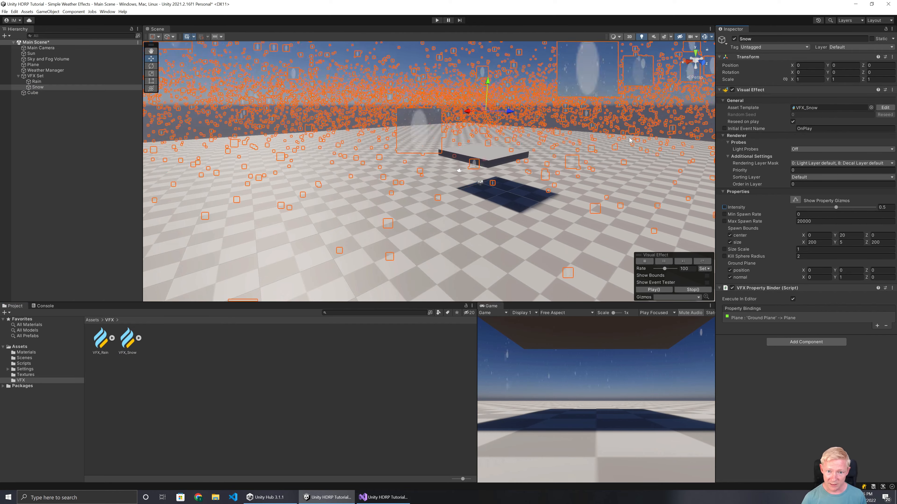
# Open the VFX_Snow graph, set Output Particle Quad's Main Texture to Snow Flake and move the Size Scale node beside Multiply Size.
pyautogui.doubleClick(129, 335)
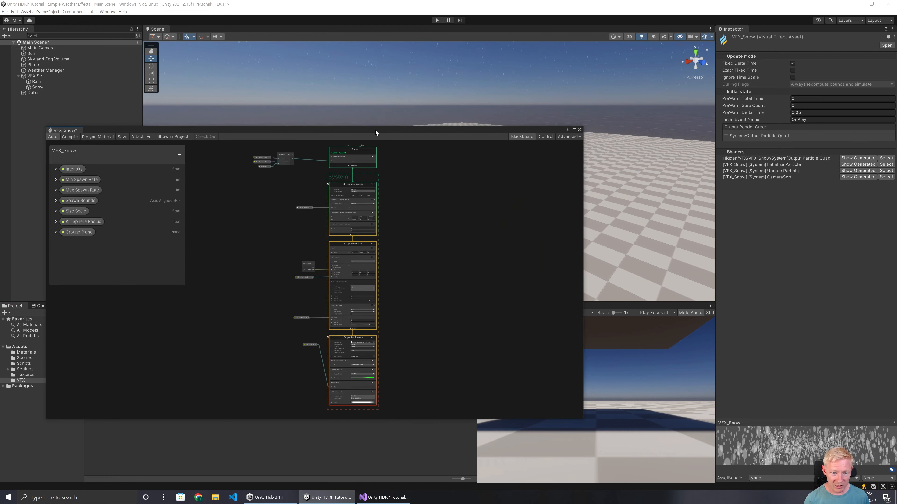
pyautogui.moveTo(375, 129); pyautogui.dragTo(388, 147)
pyautogui.scroll(10, 426, 382)
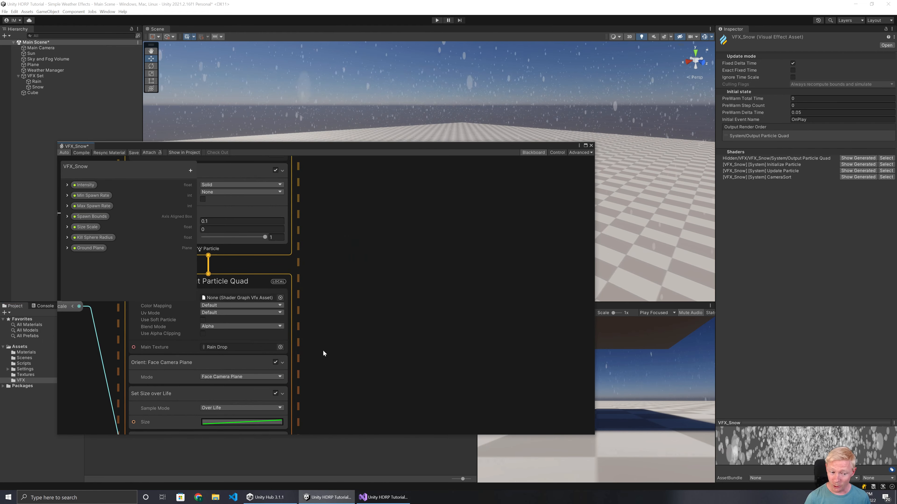
pyautogui.moveTo(322, 349); pyautogui.dragTo(477, 224, button='middle')
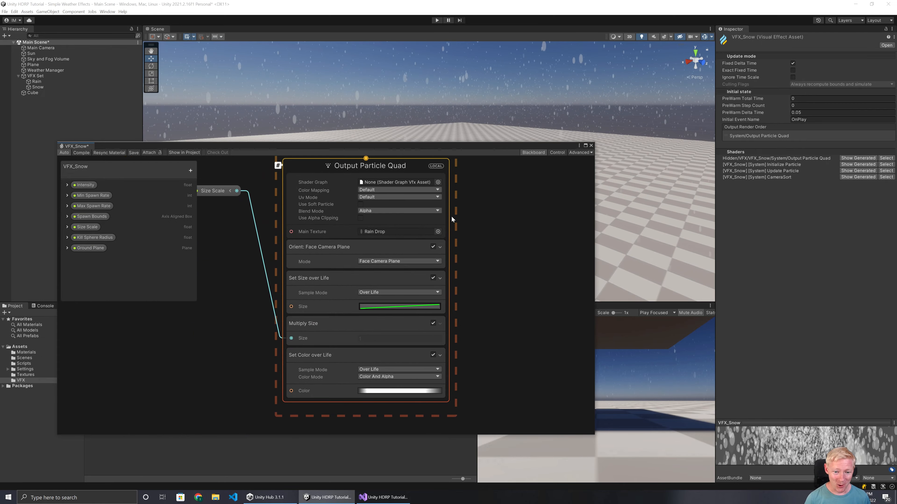
pyautogui.click(438, 231)
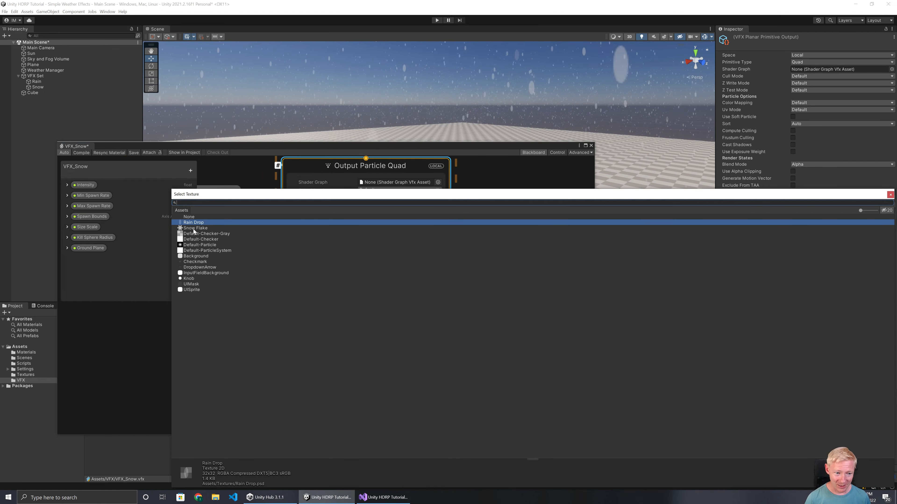
pyautogui.doubleClick(194, 229)
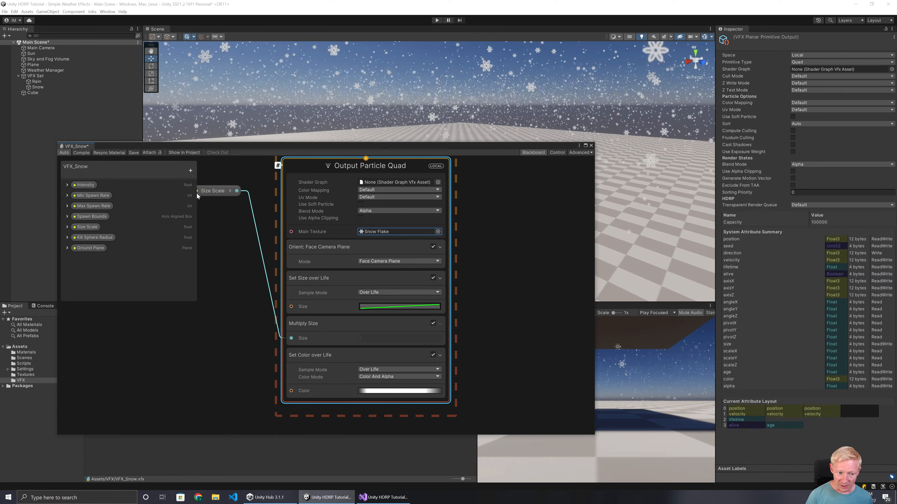
pyautogui.moveTo(197, 193); pyautogui.dragTo(201, 339)
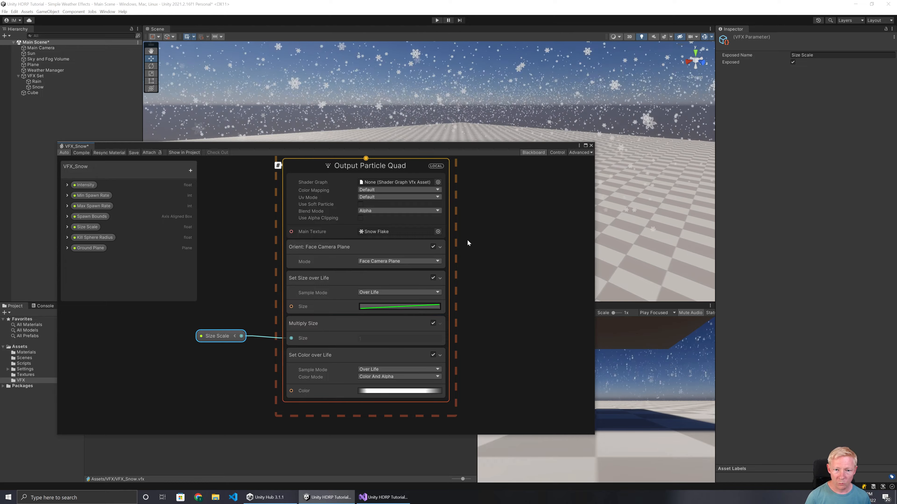
# Add a Turbulence force block above Gravity in the Update Particle context of the VFX_Snow graph.
pyautogui.moveTo(494, 220); pyautogui.dragTo(524, 351, button='middle')
pyautogui.moveTo(514, 237); pyautogui.dragTo(539, 386, button='middle')
pyautogui.moveTo(570, 259); pyautogui.dragTo(568, 300, button='middle')
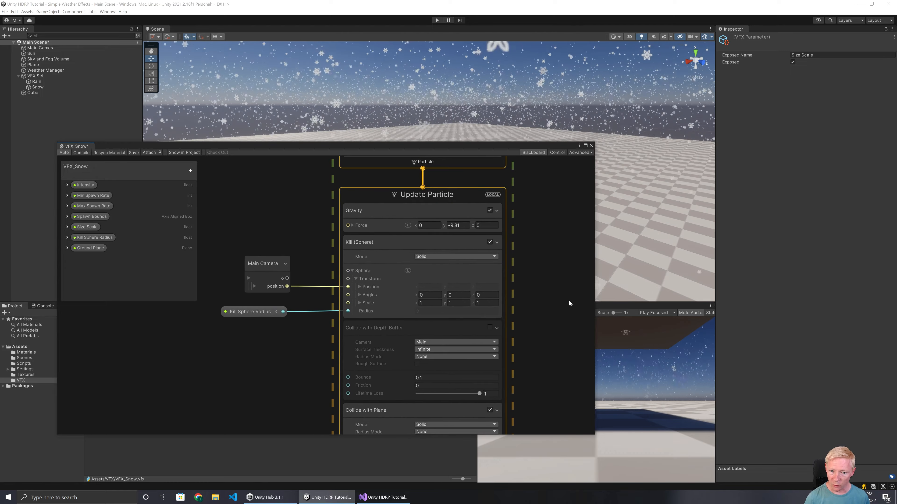
pyautogui.click(387, 205)
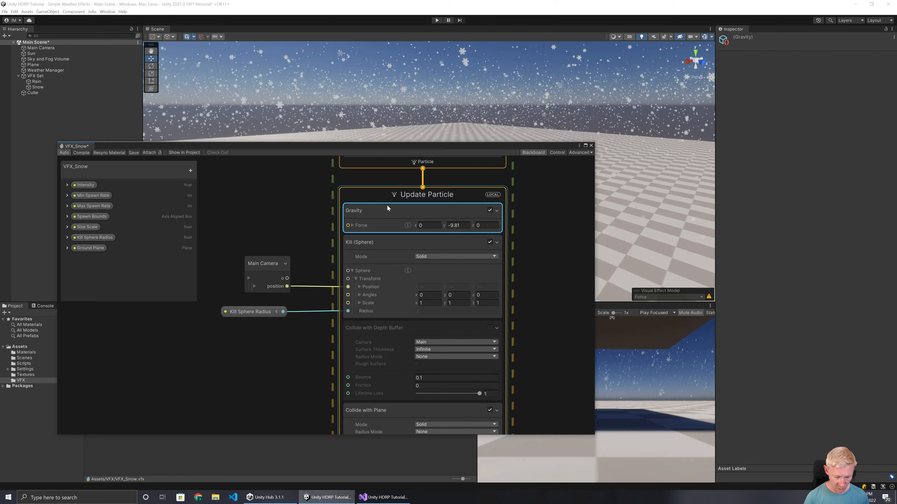
pyautogui.press('space')
pyautogui.write('tur')
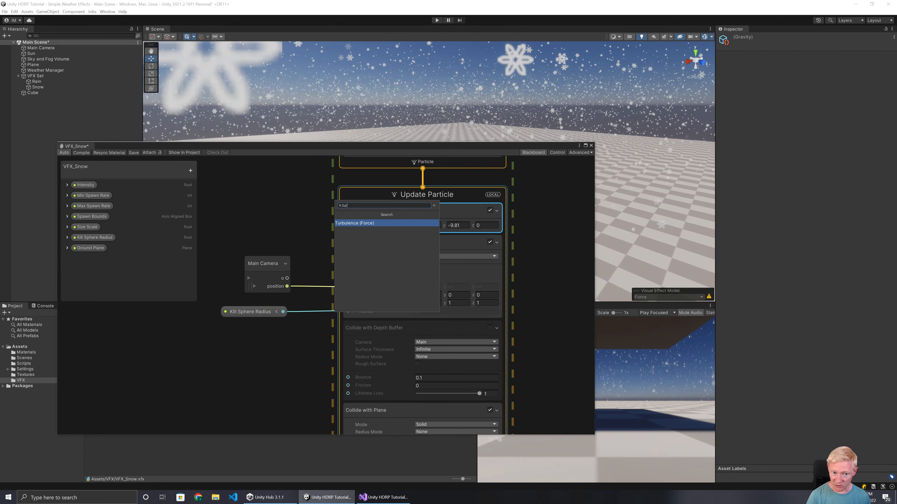
pyautogui.press('Return')
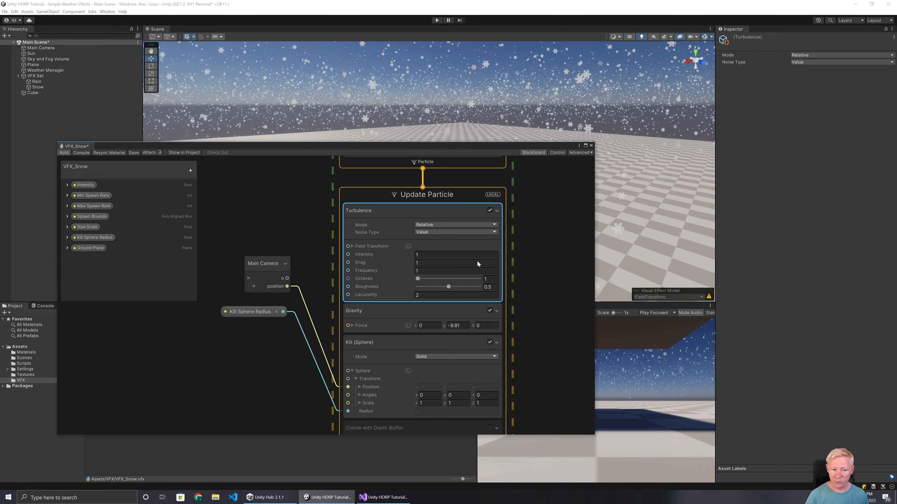
# Move the Main Camera and Kill Sphere Radius nodes down beside Kill (Sphere), and the Ground Plane node beside Collide with Plane.
pyautogui.moveTo(204, 237); pyautogui.dragTo(286, 326)
pyautogui.moveTo(266, 271); pyautogui.dragTo(281, 371)
pyautogui.moveTo(564, 356); pyautogui.dragTo(552, 208, button='middle')
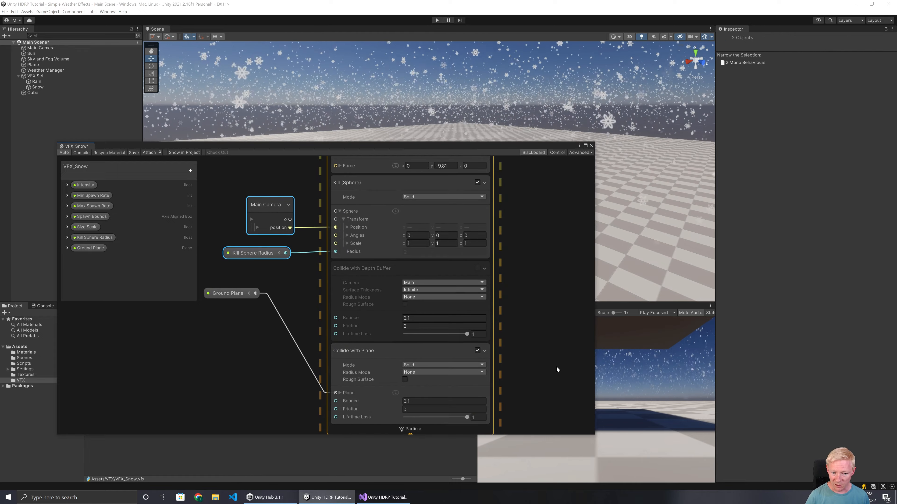
pyautogui.moveTo(557, 367); pyautogui.dragTo(572, 271, button='middle')
pyautogui.moveTo(231, 200); pyautogui.dragTo(265, 296)
# Set the Gravity block's Y force to -6 in Update Particle.
pyautogui.moveTo(559, 213); pyautogui.dragTo(547, 391, button='middle')
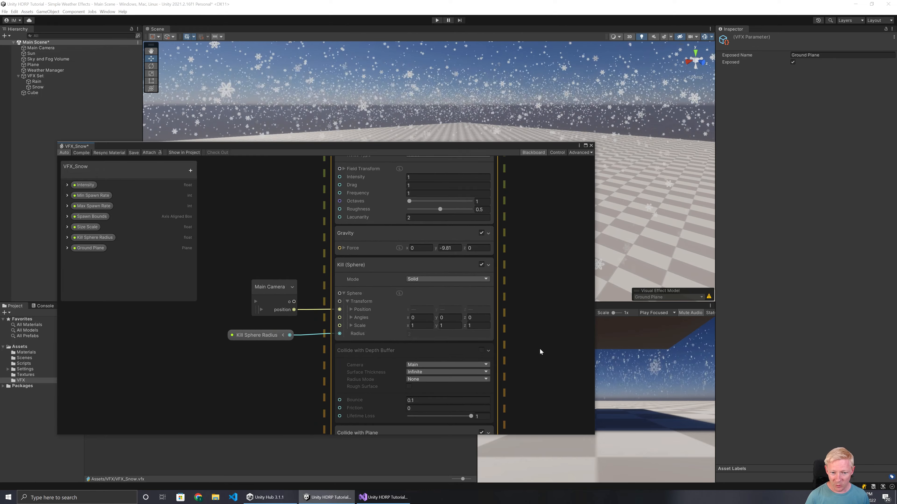
pyautogui.moveTo(509, 237); pyautogui.dragTo(508, 339, button='middle')
pyautogui.moveTo(524, 254); pyautogui.dragTo(532, 378, button='middle')
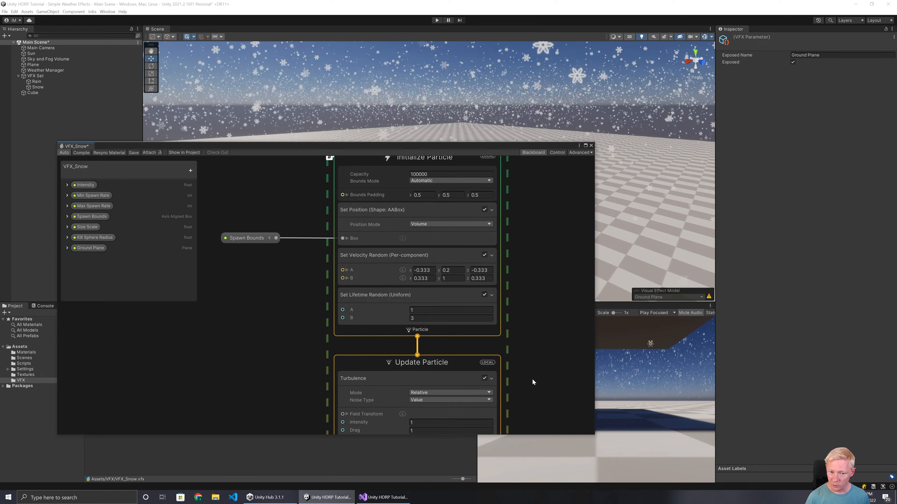
pyautogui.moveTo(556, 348); pyautogui.dragTo(534, 247, button='middle')
pyautogui.click(437, 356)
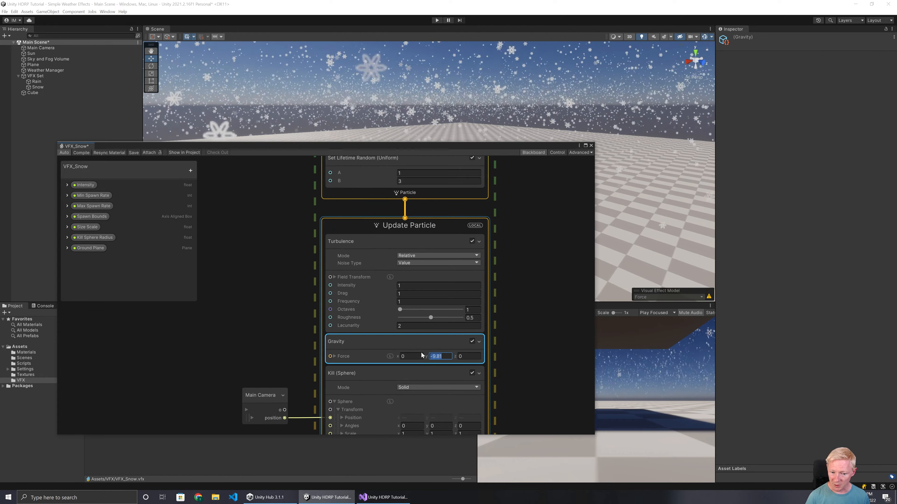
pyautogui.write('-6')
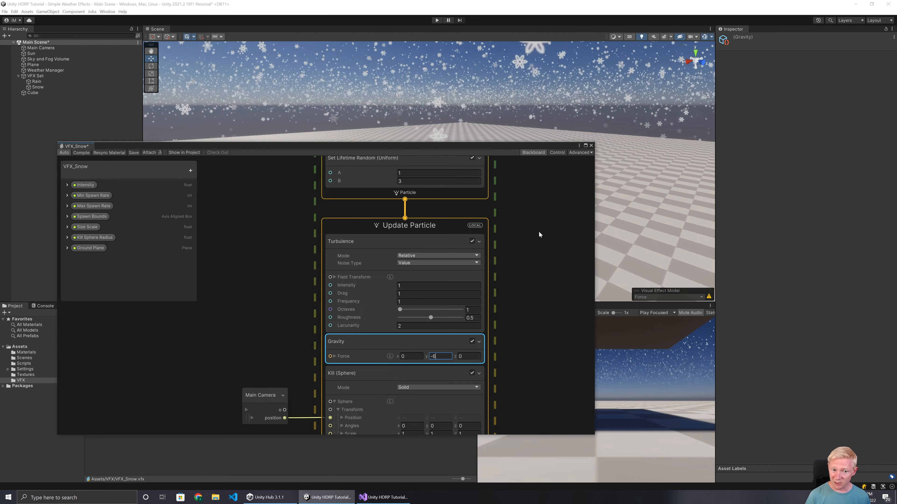
# Set the Set Lifetime Random range to A 3 and B 5, and the Max Spawn Rate property to 15000.
pyautogui.moveTo(536, 228); pyautogui.dragTo(527, 298, button='middle')
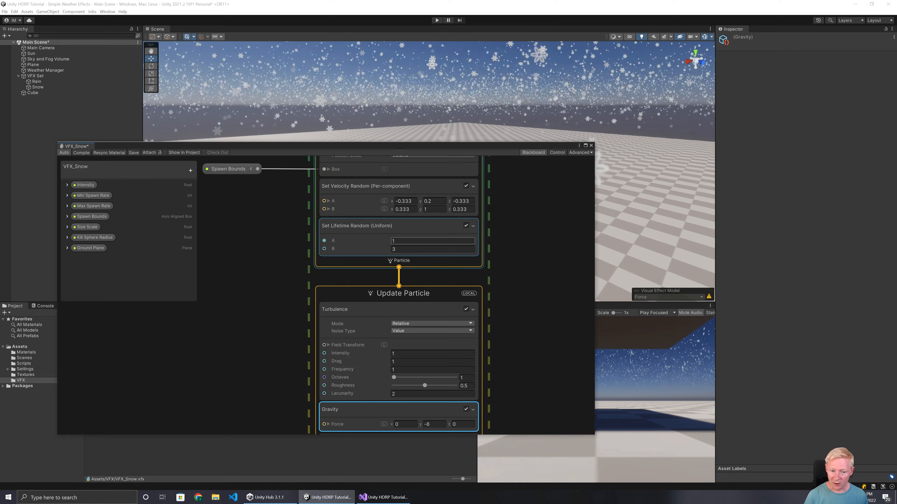
pyautogui.click(415, 241)
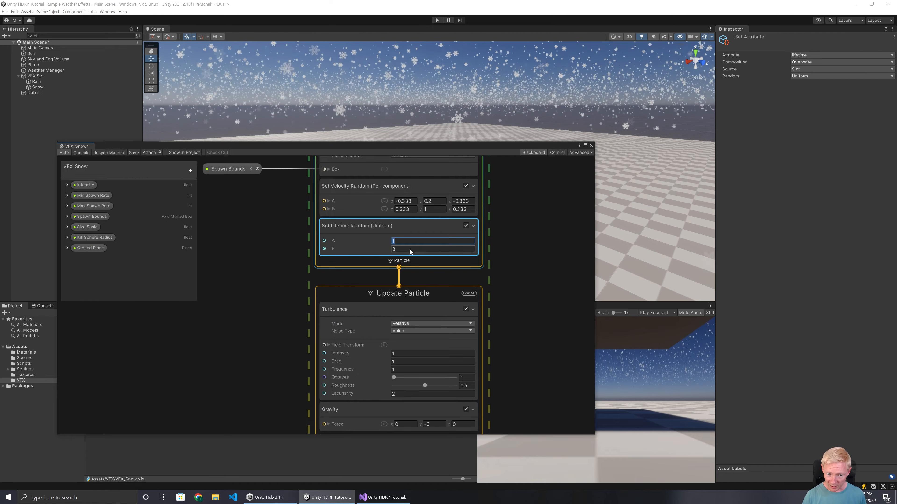
pyautogui.write('3')
pyautogui.press('Tab')
pyautogui.write('5')
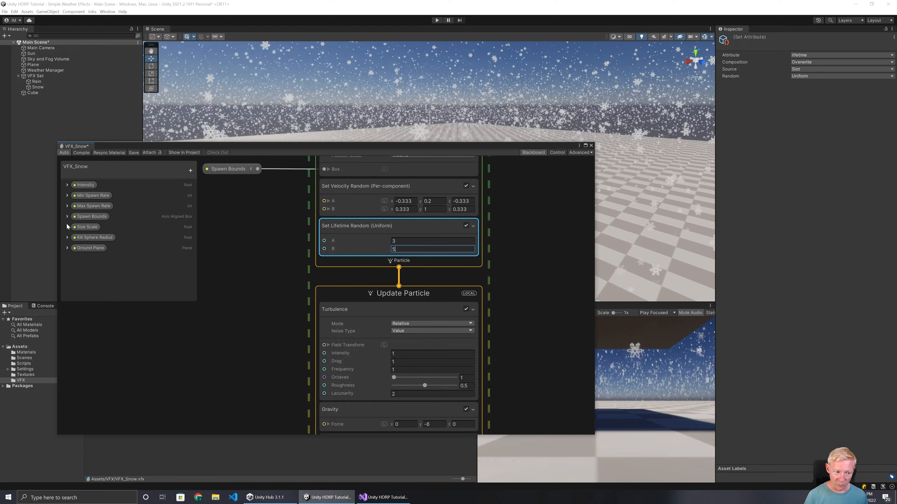
pyautogui.click(67, 206)
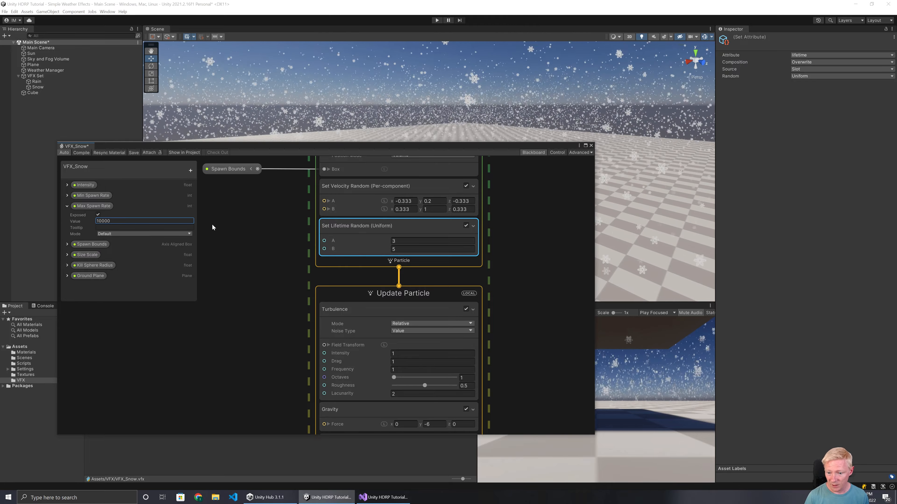
pyautogui.press('Return')
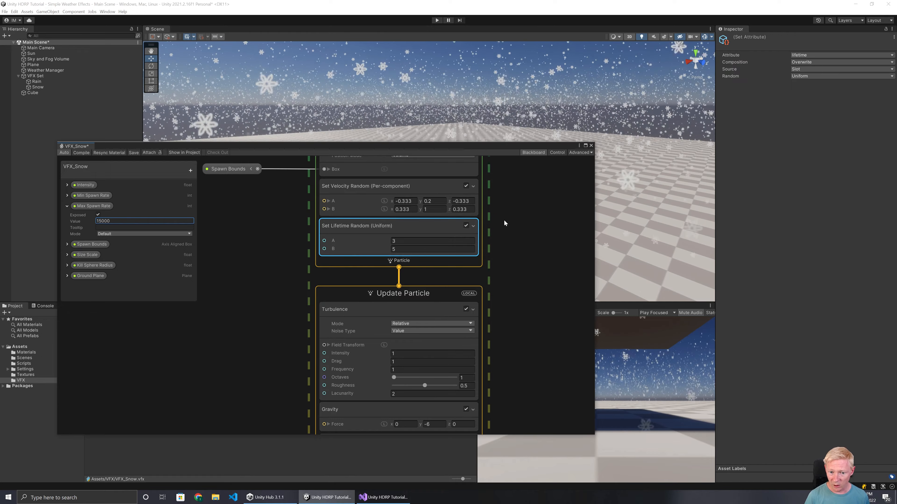
# Change the Turbulence block's Noise Type to Perlin in Update Particle.
pyautogui.moveTo(497, 222); pyautogui.dragTo(506, 315, button='middle')
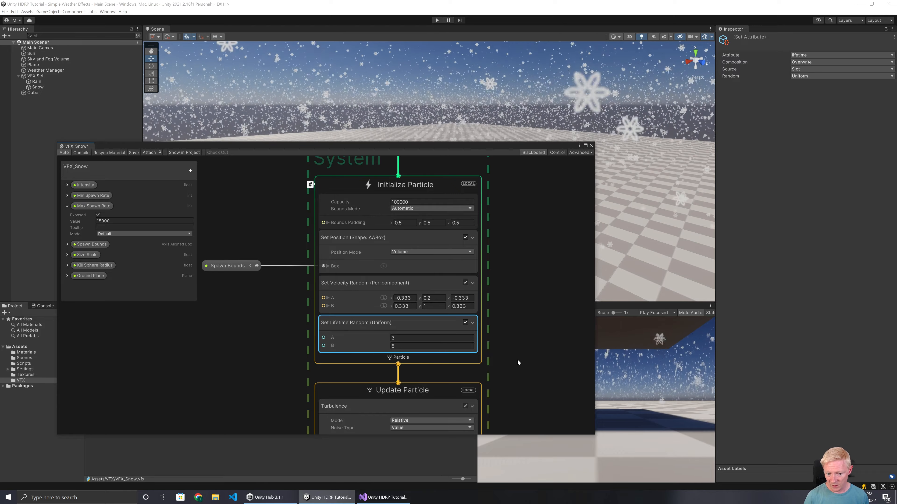
pyautogui.moveTo(517, 359); pyautogui.dragTo(492, 201, button='middle')
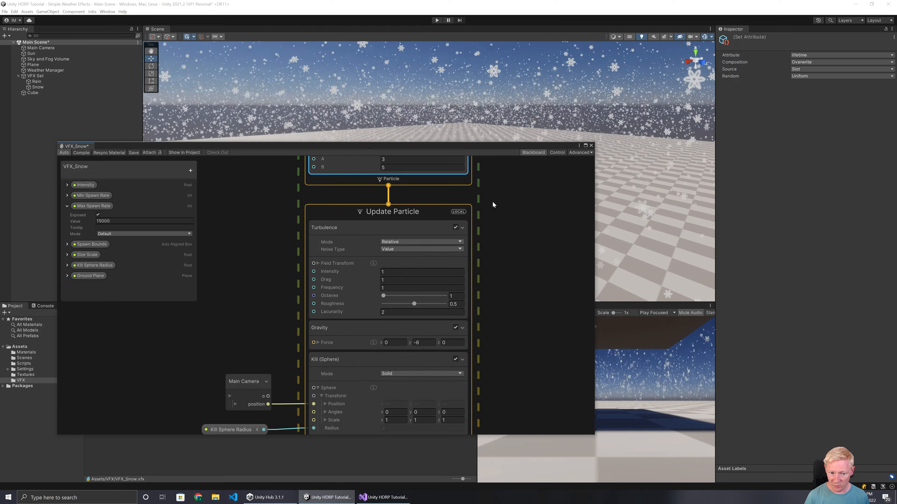
pyautogui.click(403, 250)
pyautogui.click(395, 265)
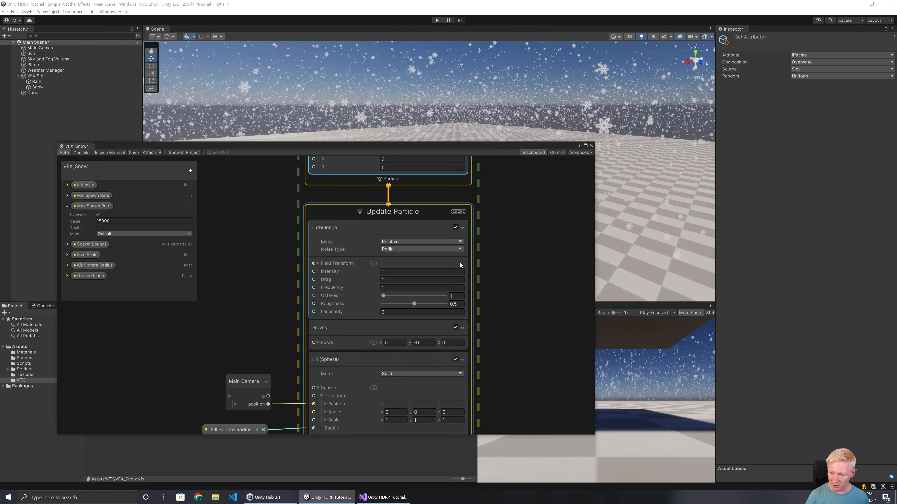
# Close the VFX_Snow graph and override the Snow object's Intensity with 0.
pyautogui.click(591, 145)
pyautogui.click(38, 87)
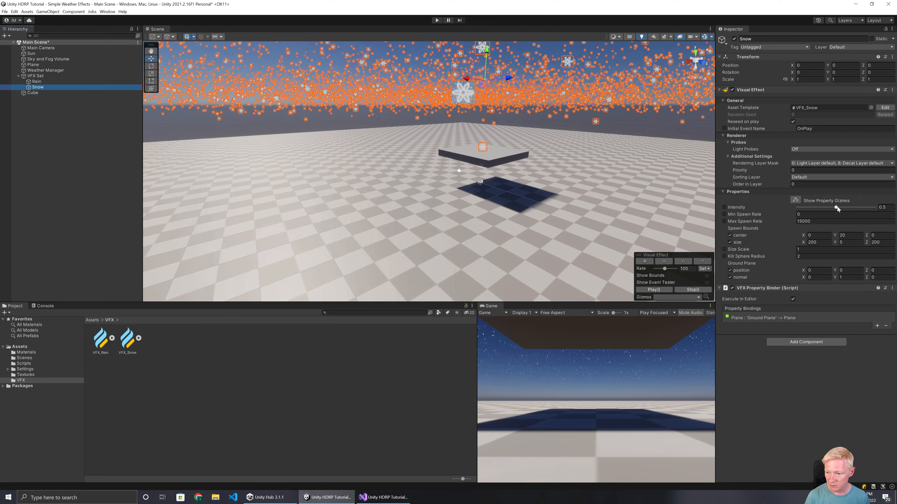
pyautogui.moveTo(836, 207); pyautogui.dragTo(770, 208)
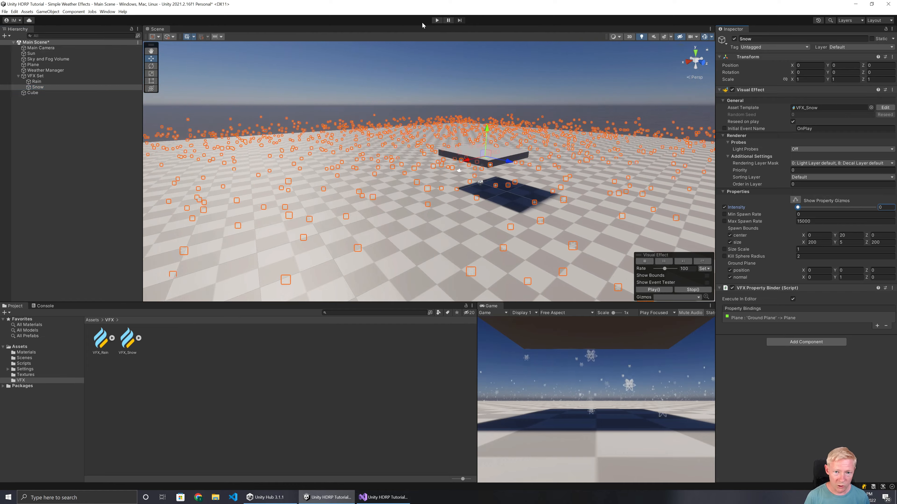
# Test the Weather Manager in Play mode by raising Snow Intensity to about 0.3 and Rain Intensity to about 0.5, reset both to 0 and stop.
pyautogui.click(437, 20)
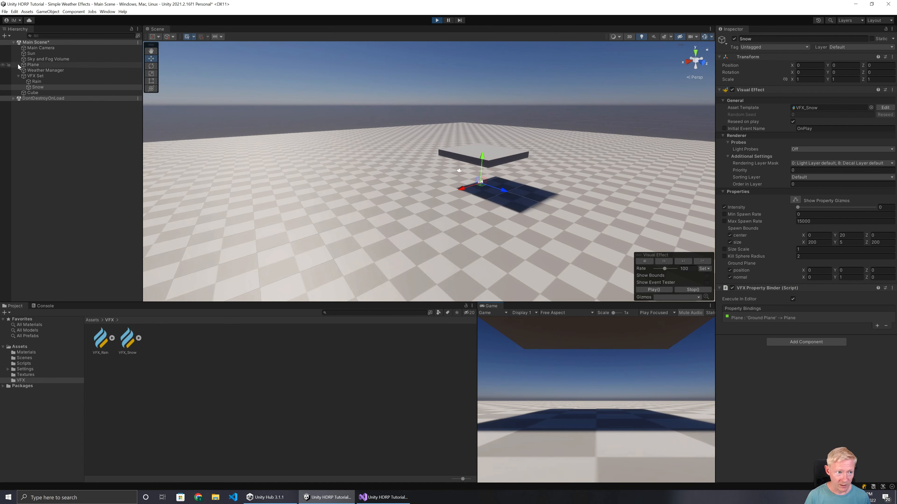
pyautogui.click(35, 70)
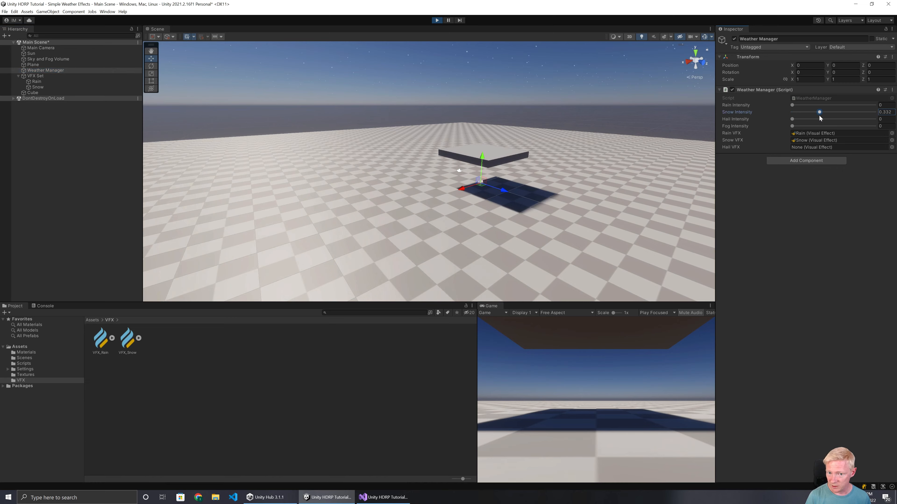
pyautogui.moveTo(792, 105); pyautogui.dragTo(837, 105)
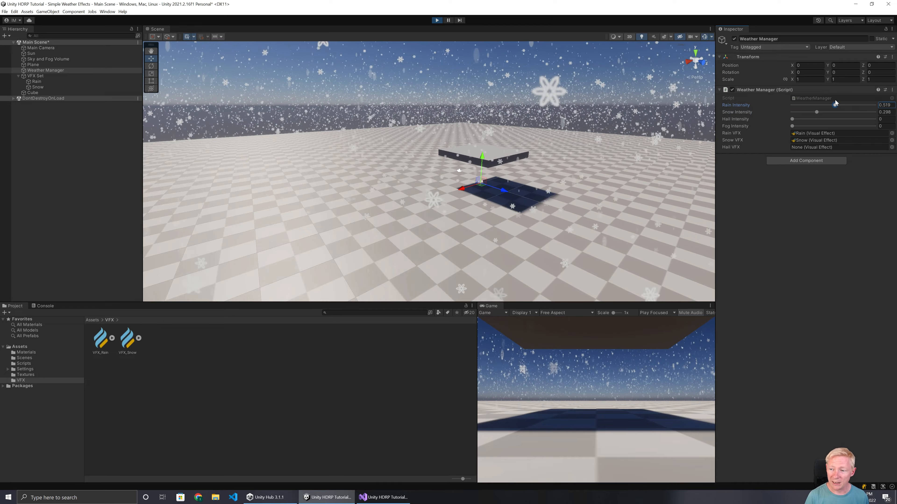
pyautogui.moveTo(836, 105)
pyautogui.mouseDown()
pyautogui.moveTo(785, 106)
pyautogui.moveTo(791, 112)
pyautogui.mouseUp()
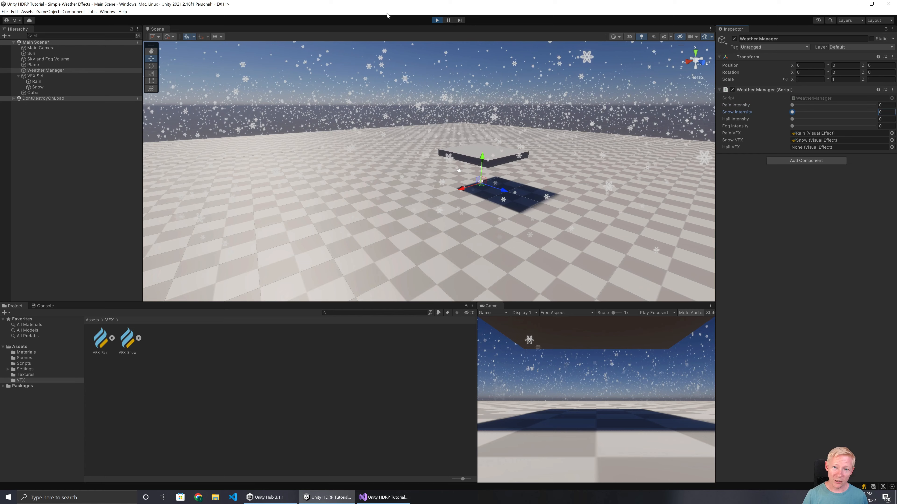
pyautogui.click(436, 20)
# Duplicate the Snow object under VFX Set and name the copy Hail.
pyautogui.click(44, 88)
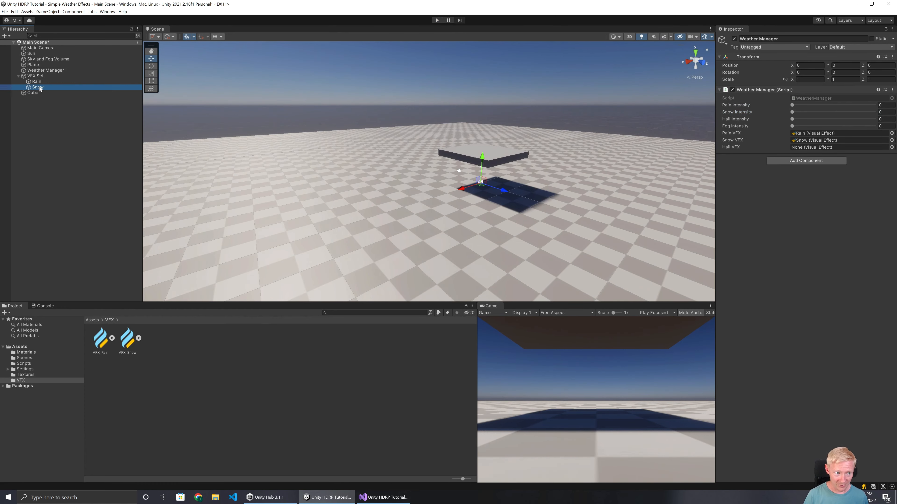
pyautogui.hotkey('ctrl', 'd')
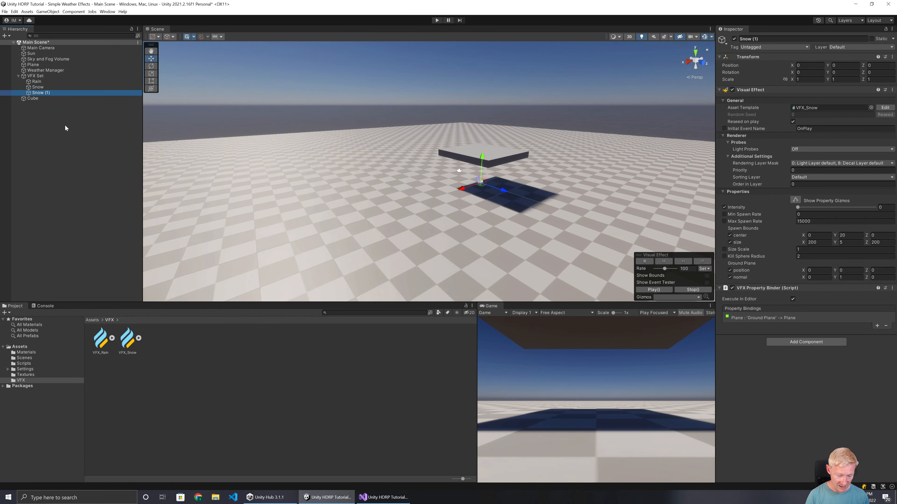
pyautogui.press('F2')
pyautogui.write('Hail')
pyautogui.press('Return')
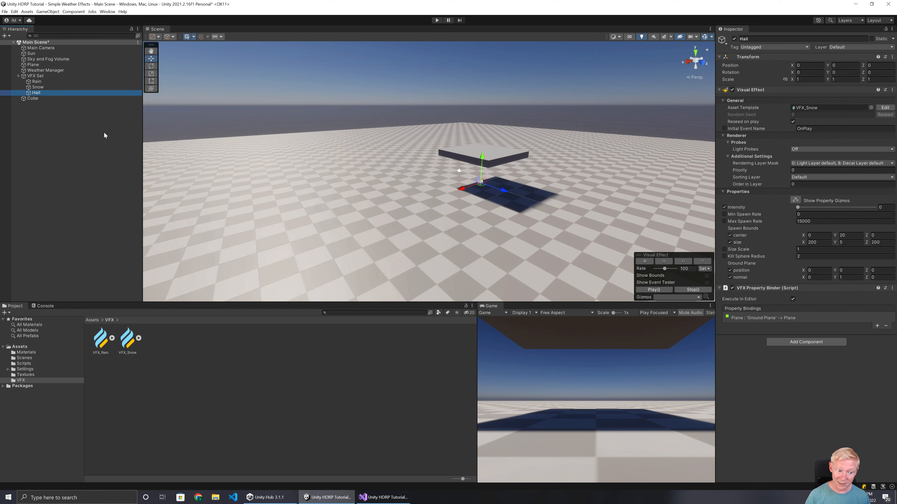
# Duplicate the VFX_Snow asset in the VFX folder and name the copy VFX_Hail.
pyautogui.click(129, 337)
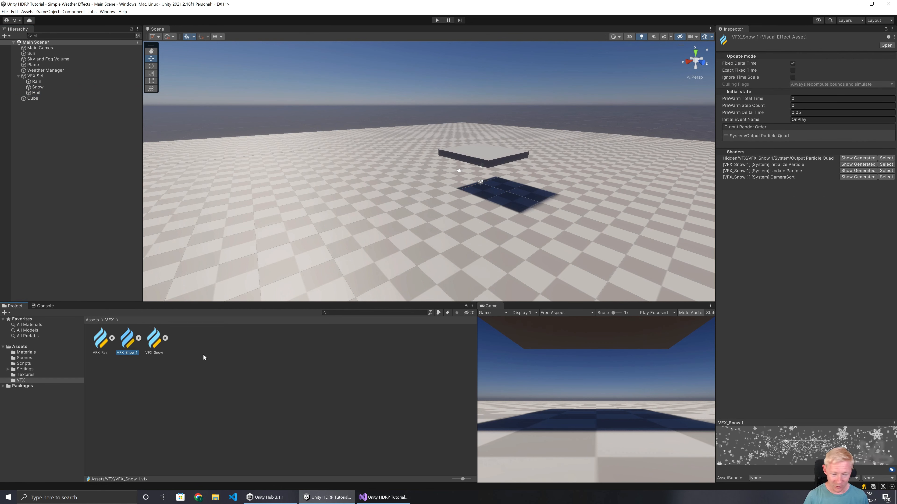
pyautogui.write('V')
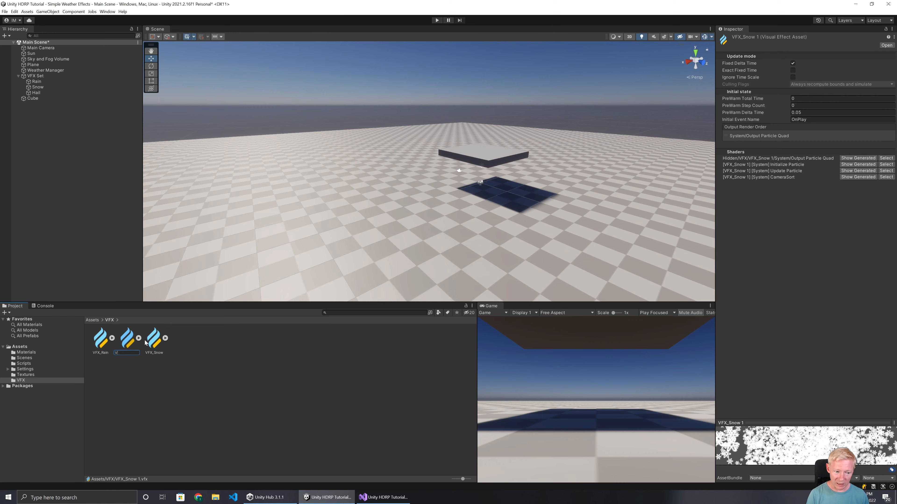
pyautogui.write('FX_Hail')
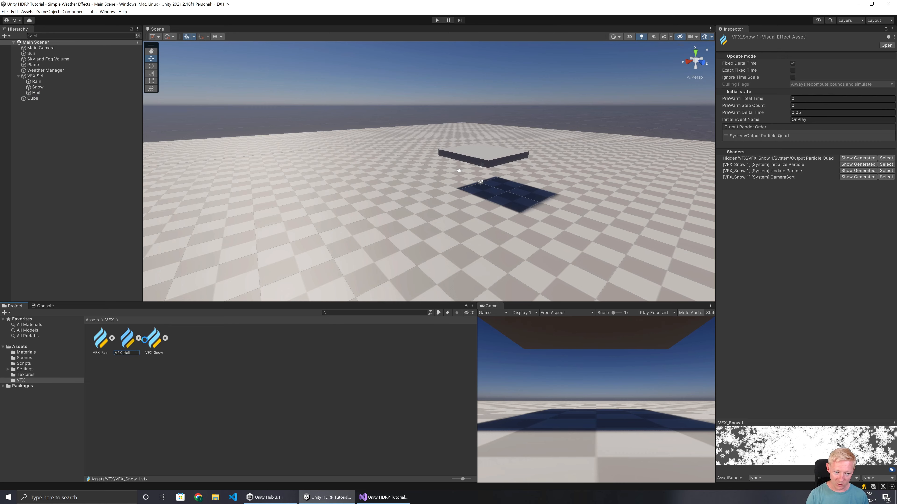
pyautogui.press('Return')
# Assign VFX_Hail as the Hail object's asset template and the Hail object as the Weather Manager's Hail VFX.
pyautogui.click(47, 93)
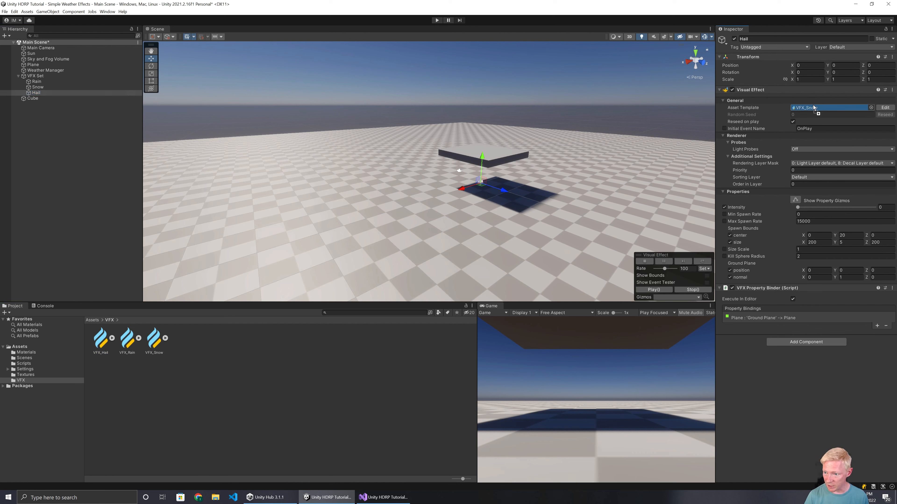
pyautogui.click(45, 70)
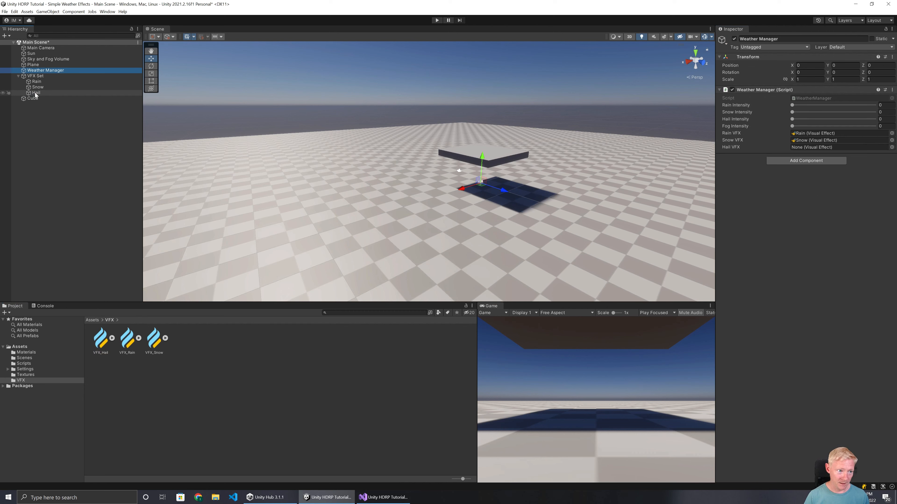
pyautogui.moveTo(36, 93); pyautogui.dragTo(799, 147)
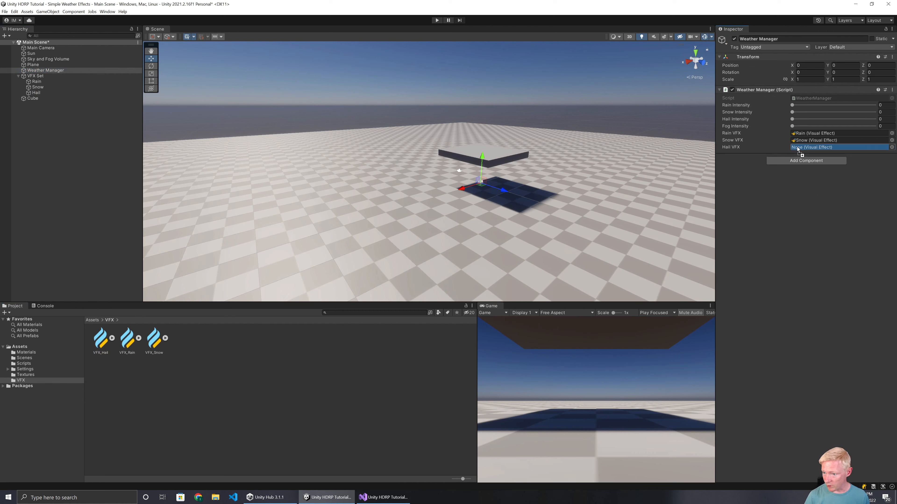
# In Start() of WeatherManager.cs, add HailVFX.SetFloat("Intensity", HailIntensity); between the RainVFX and SnowVFX lines.
pyautogui.click(385, 497)
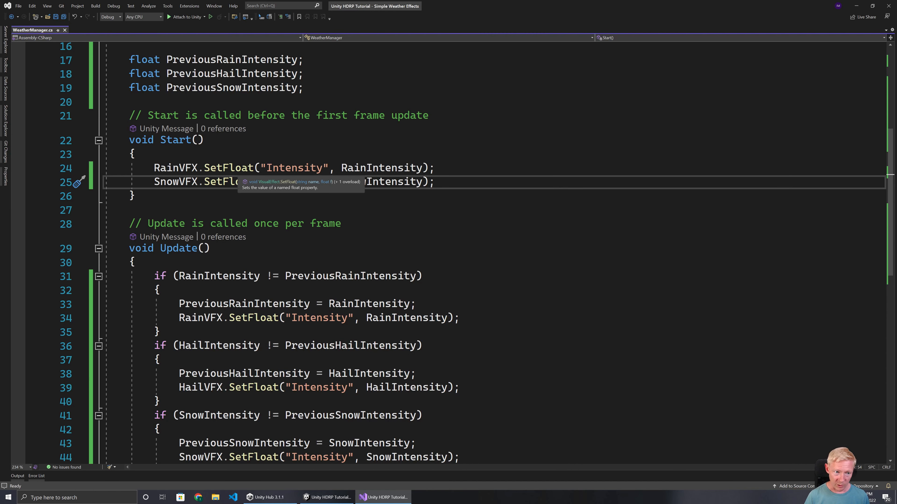
pyautogui.click(436, 168)
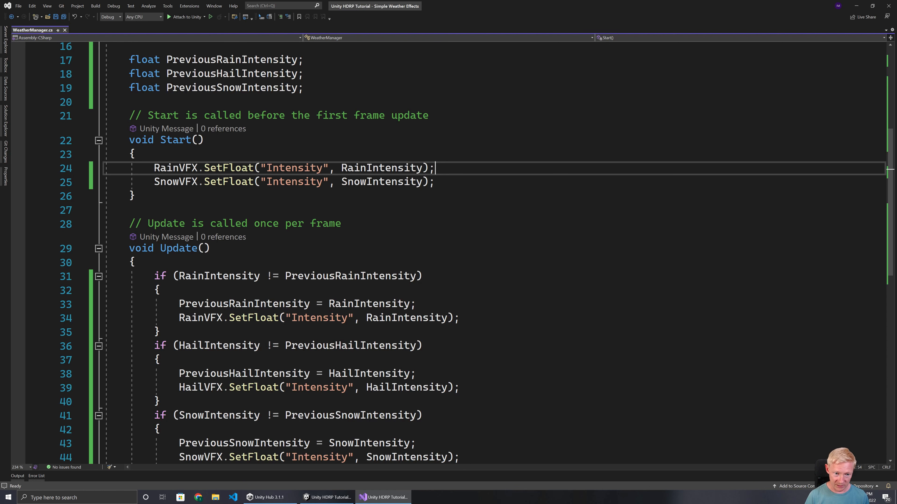
pyautogui.moveTo(179, 388); pyautogui.dragTo(422, 388)
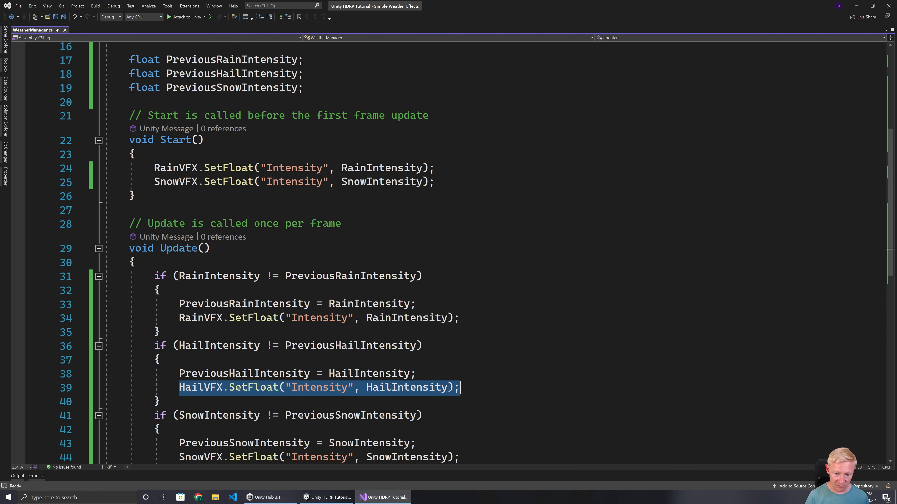
pyautogui.click(435, 168)
pyautogui.press('Return')
pyautogui.write('HailVFX.SetFloat("Intensity", HailIntensity);')
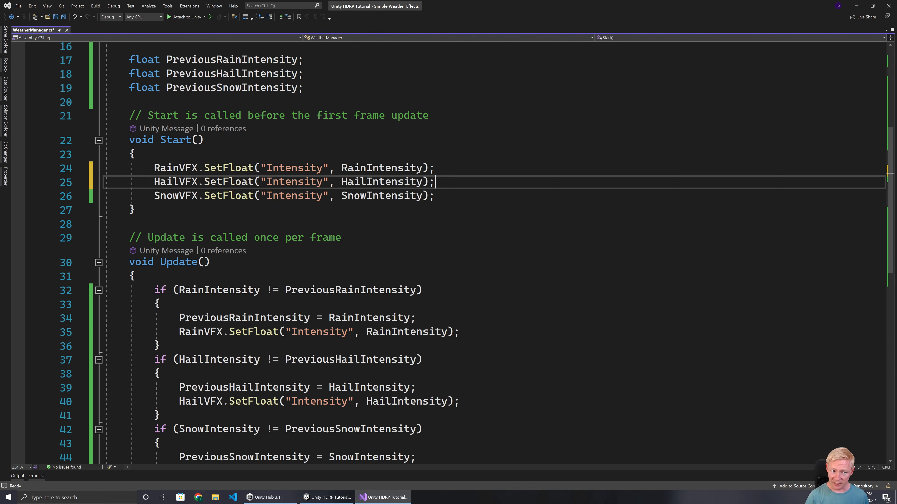
# Back in Unity, select the Hail object, open the VFX_Hail graph and delete the Turbulence block from Update Particle.
pyautogui.click(335, 495)
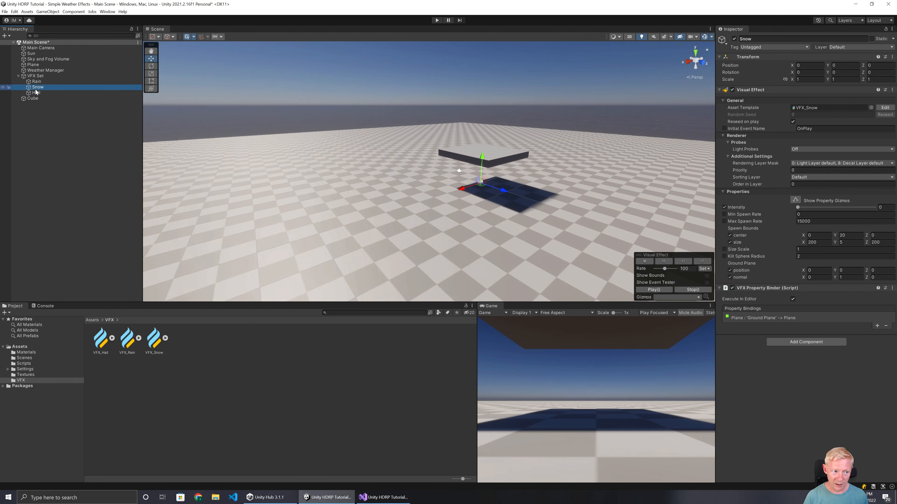
pyautogui.click(38, 93)
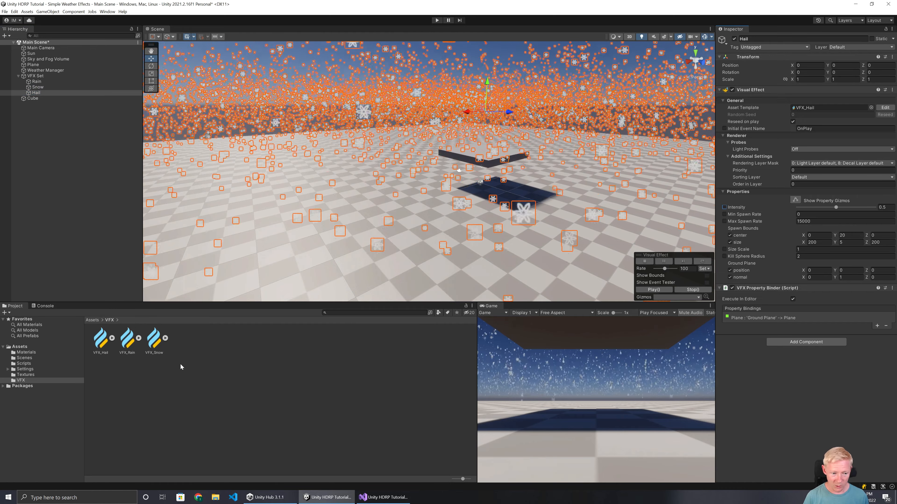
pyautogui.doubleClick(105, 341)
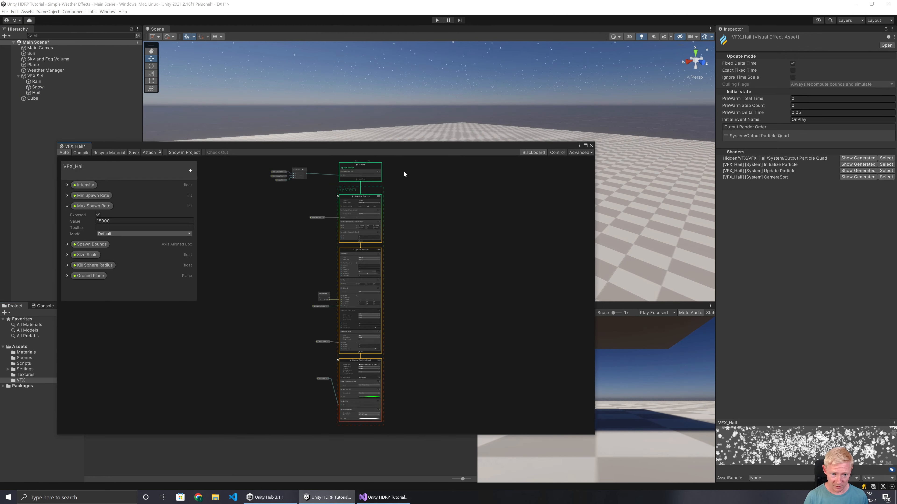
pyautogui.scroll(10, 401, 212)
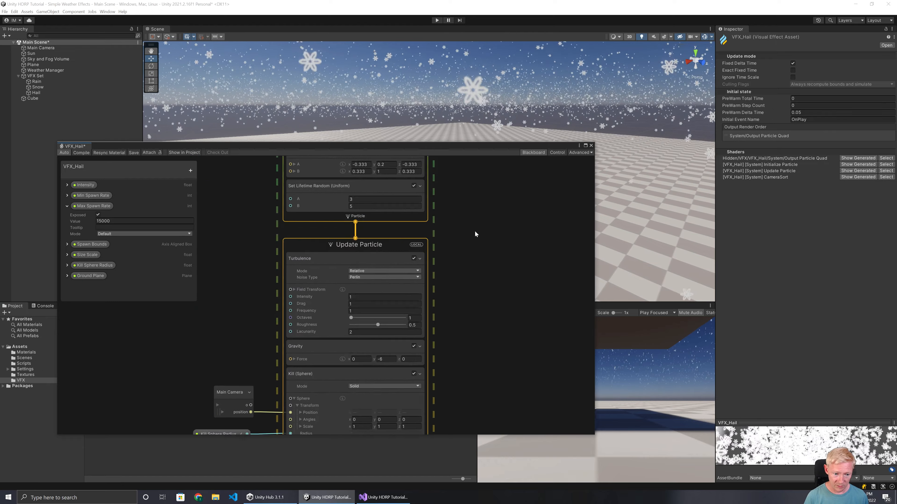
pyautogui.click(352, 217)
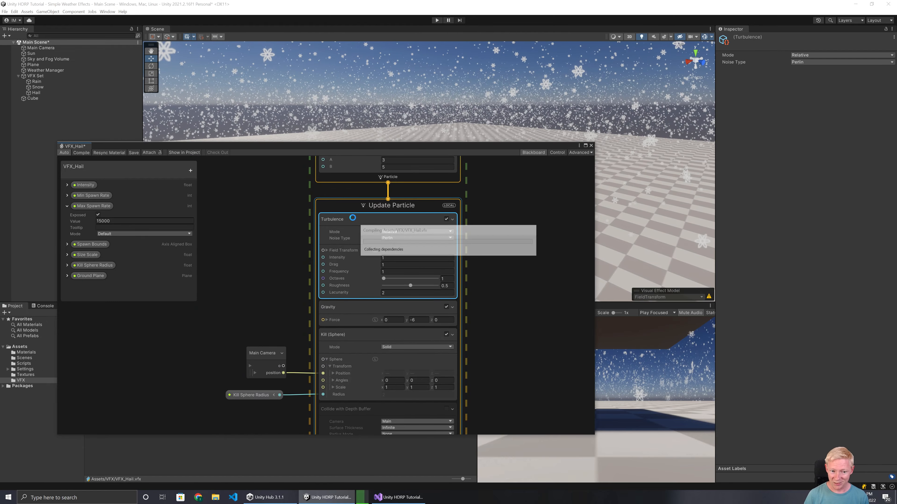
pyautogui.press('Delete')
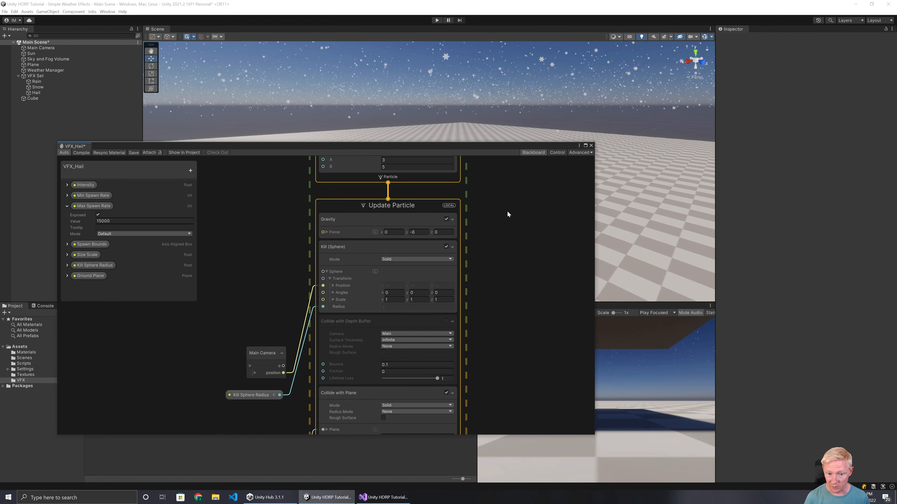
# Set the Gravity block's Y force to -9.81 and move the Main Camera and Kill Sphere Radius nodes up beside Kill (Sphere).
pyautogui.click(418, 232)
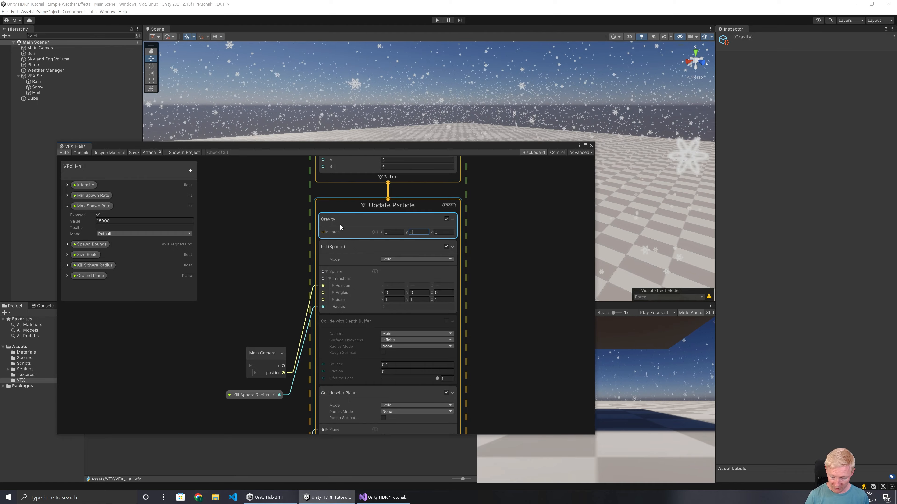
pyautogui.write('-9.81')
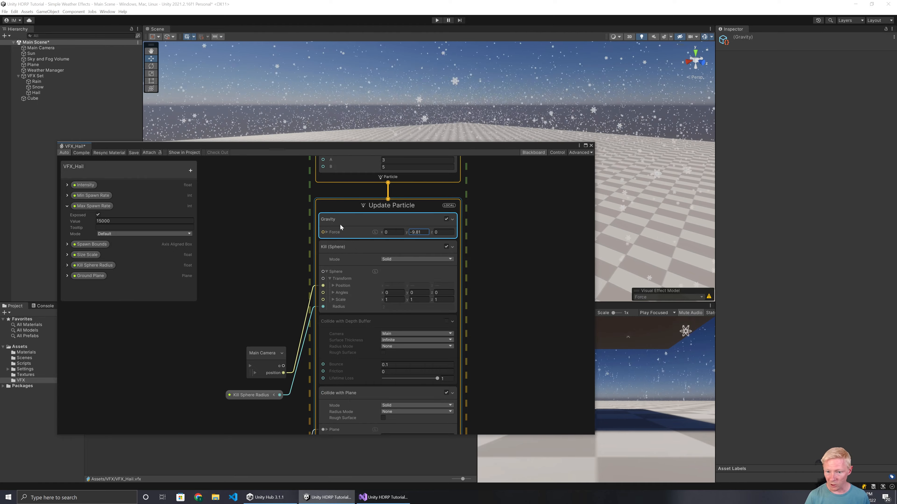
pyautogui.moveTo(226, 300); pyautogui.dragTo(274, 414)
pyautogui.moveTo(262, 363); pyautogui.dragTo(253, 274)
# Add an Output Particle Mesh context beside Output Particle Quad and connect it to the Update Particle output.
pyautogui.moveTo(520, 356); pyautogui.dragTo(474, 272, button='middle')
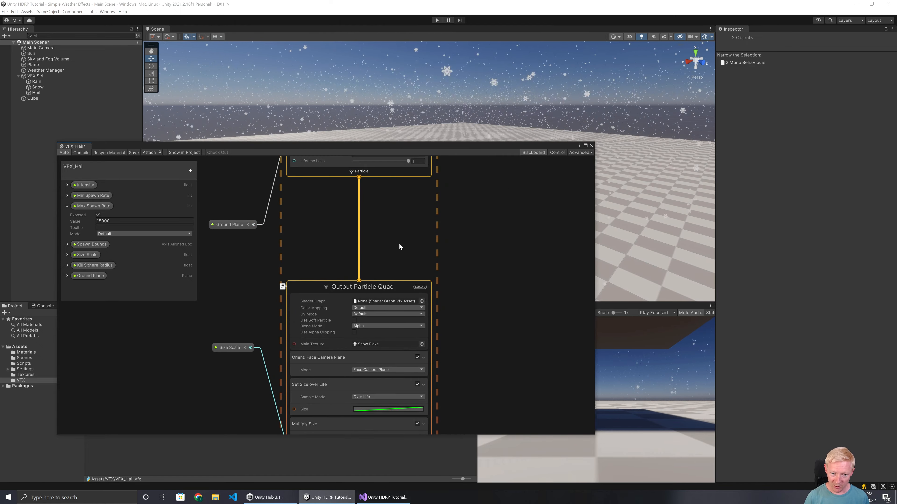
pyautogui.press('space')
pyautogui.write('output')
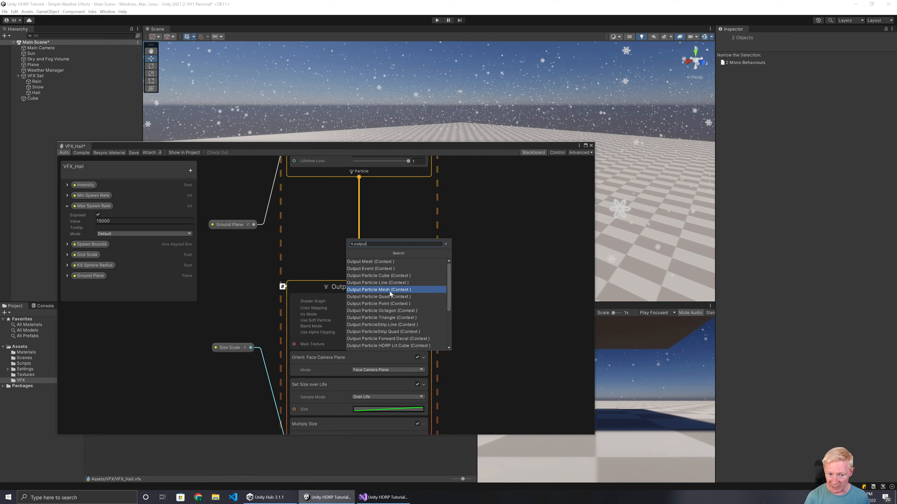
pyautogui.click(389, 290)
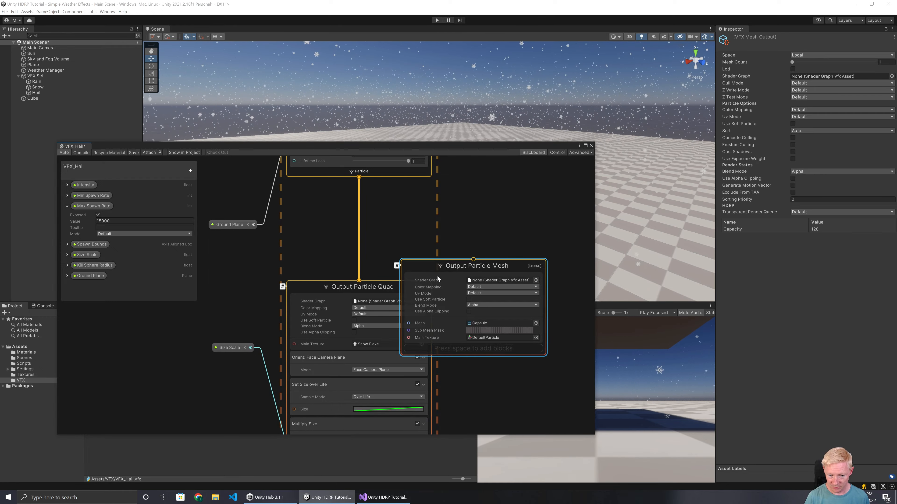
pyautogui.moveTo(358, 177); pyautogui.dragTo(497, 288)
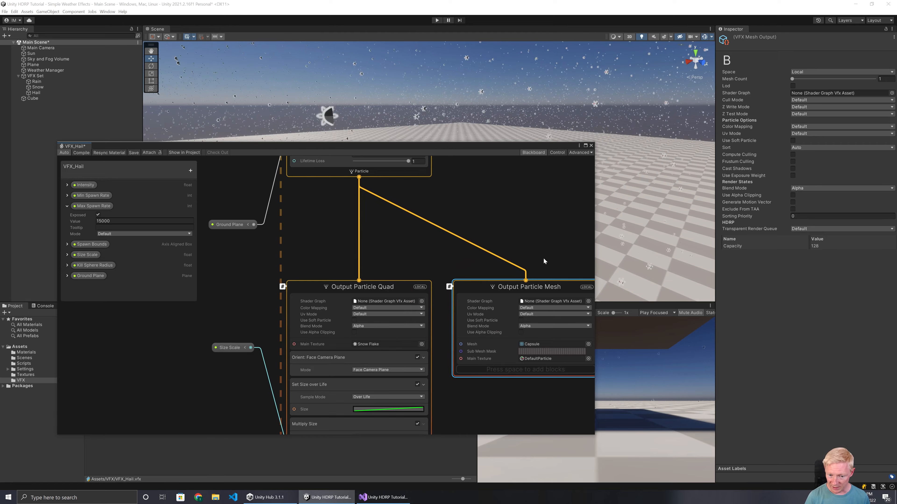
# Set the Output Particle Mesh context's mesh to Cube and its main texture to White1px.
pyautogui.moveTo(535, 240); pyautogui.dragTo(497, 186, button='middle')
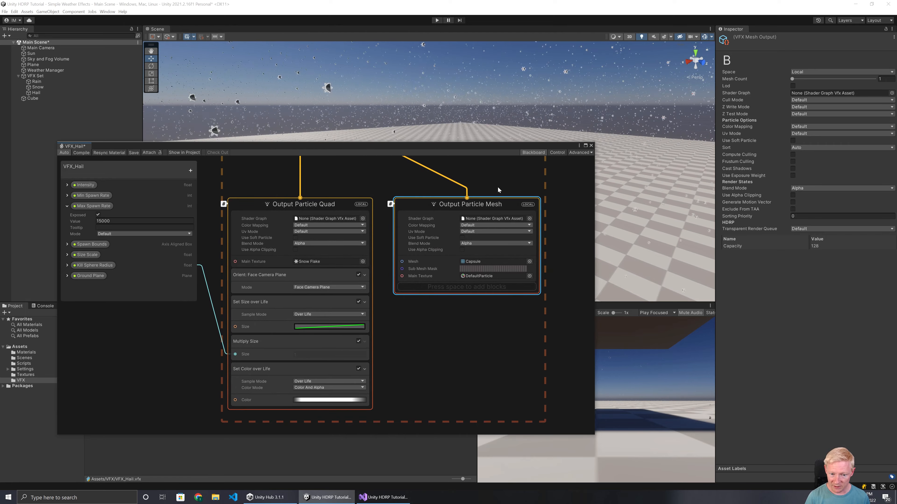
pyautogui.click(529, 262)
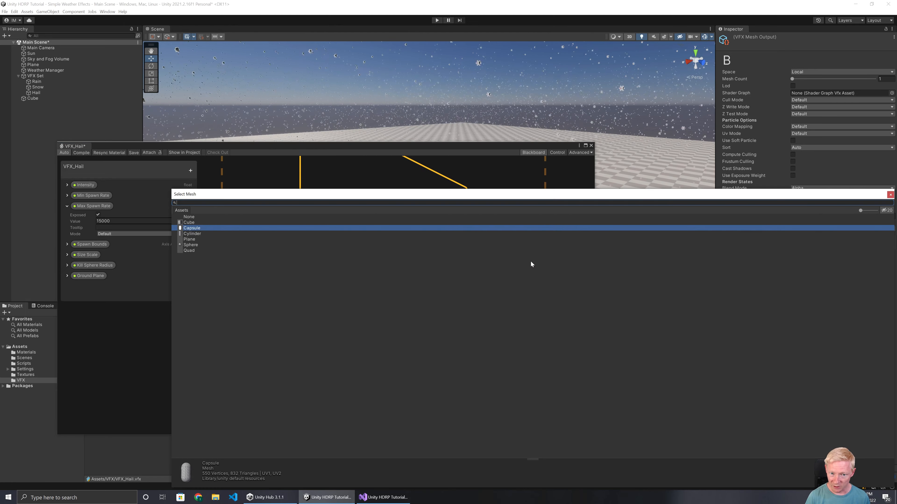
pyautogui.doubleClick(189, 222)
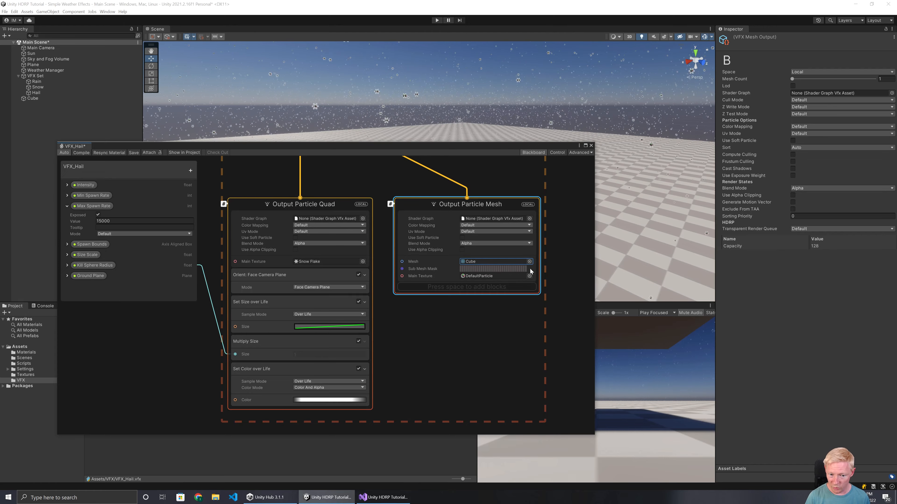
pyautogui.click(529, 276)
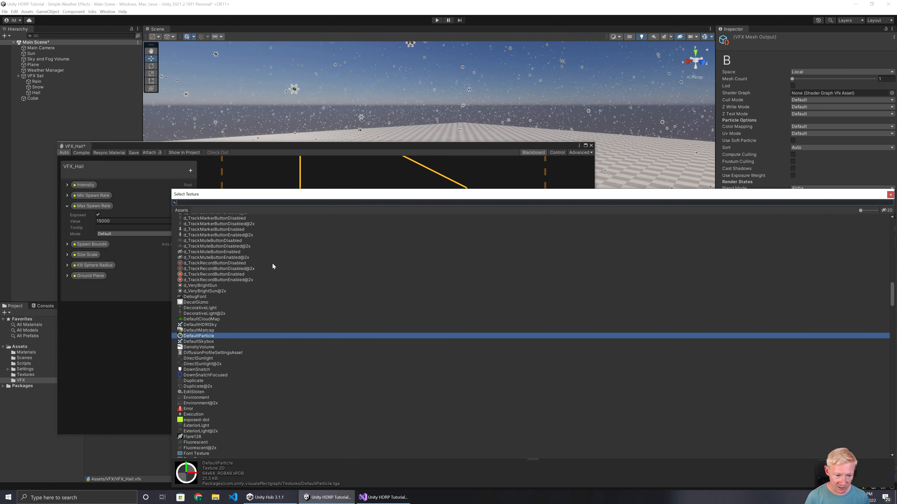
pyautogui.scroll(-5, 233, 258)
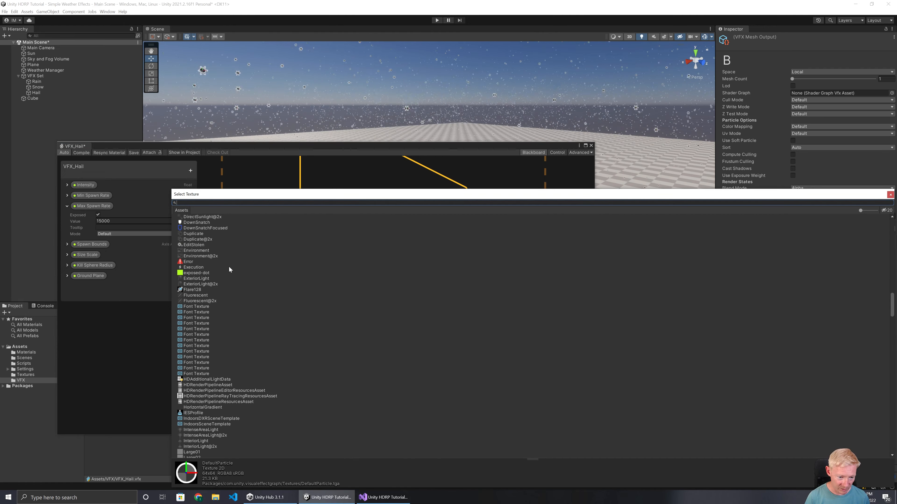
pyautogui.scroll(-5, 228, 268)
pyautogui.scroll(-5, 229, 271)
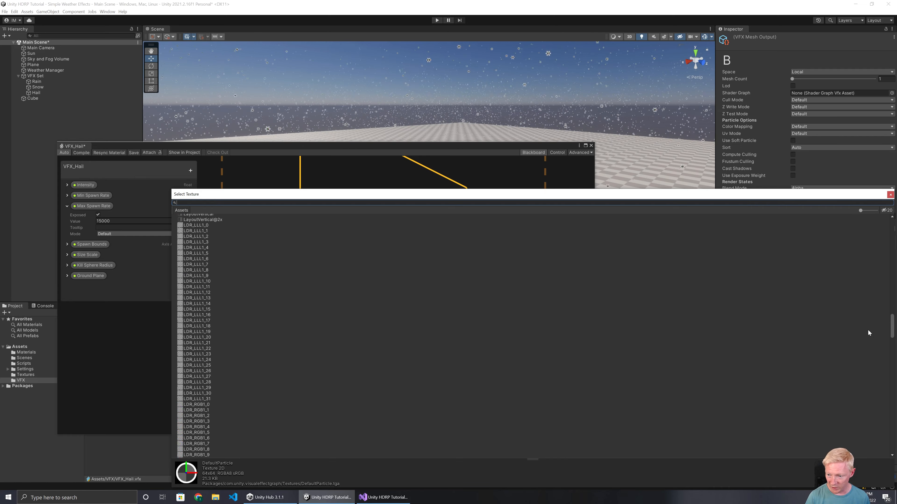
pyautogui.moveTo(892, 331); pyautogui.dragTo(872, 475)
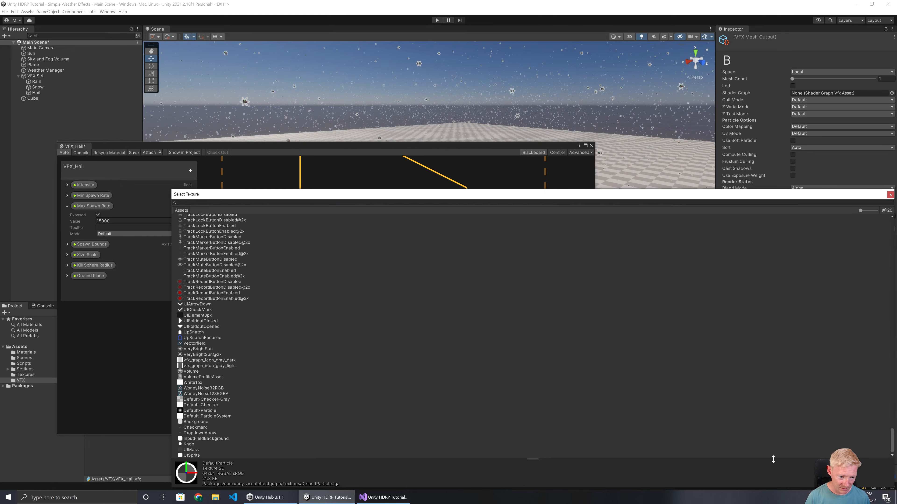
pyautogui.doubleClick(190, 382)
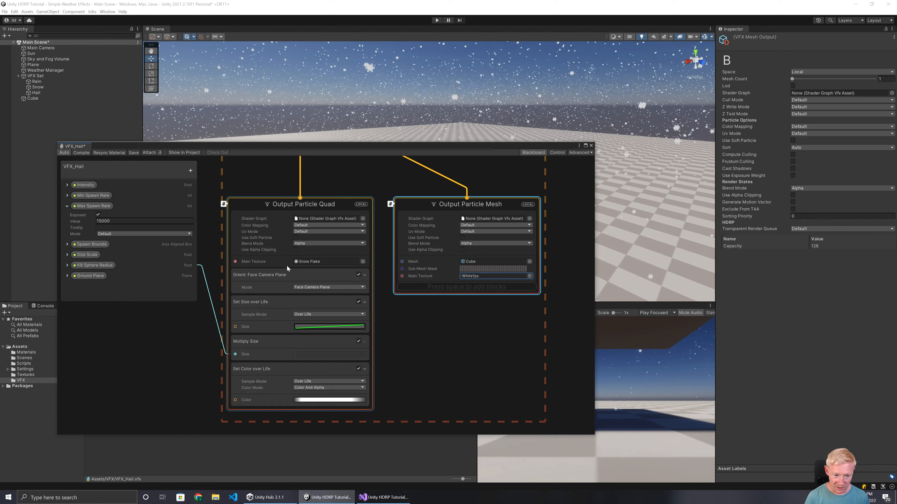
# Move the Set Size over Life, Multiply Size and Set Color over Life blocks from Output Particle Quad to Output Particle Mesh.
pyautogui.moveTo(265, 298); pyautogui.dragTo(437, 286)
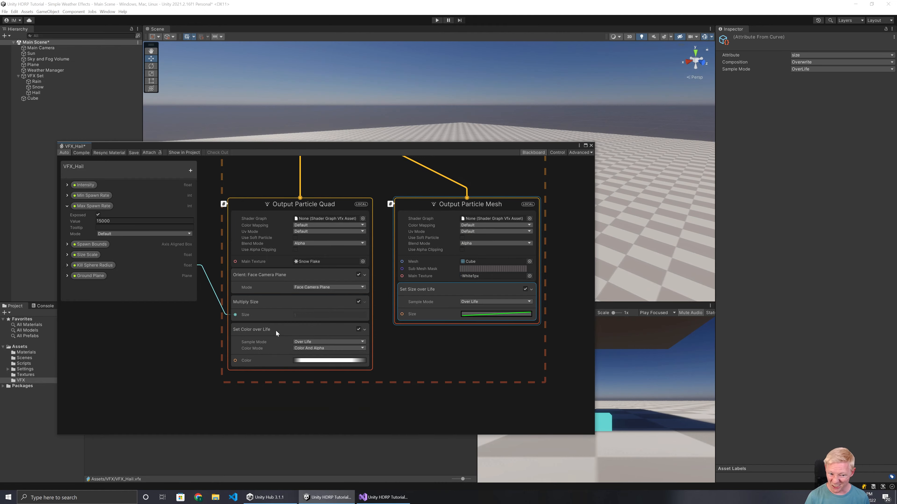
pyautogui.click(258, 303)
pyautogui.moveTo(436, 319); pyautogui.dragTo(445, 336)
pyautogui.click(289, 304)
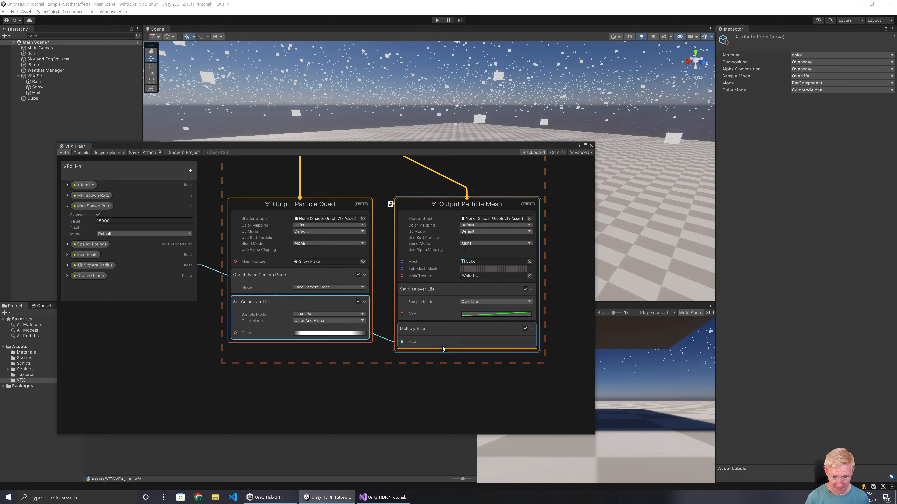
# Delete the Output Particle Quad context and move Output Particle Mesh into its place.
pyautogui.click(274, 274)
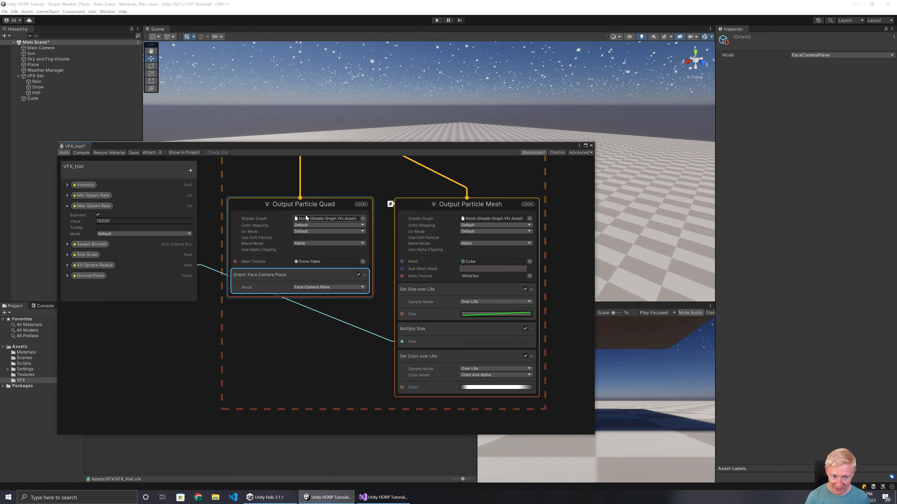
pyautogui.click(313, 204)
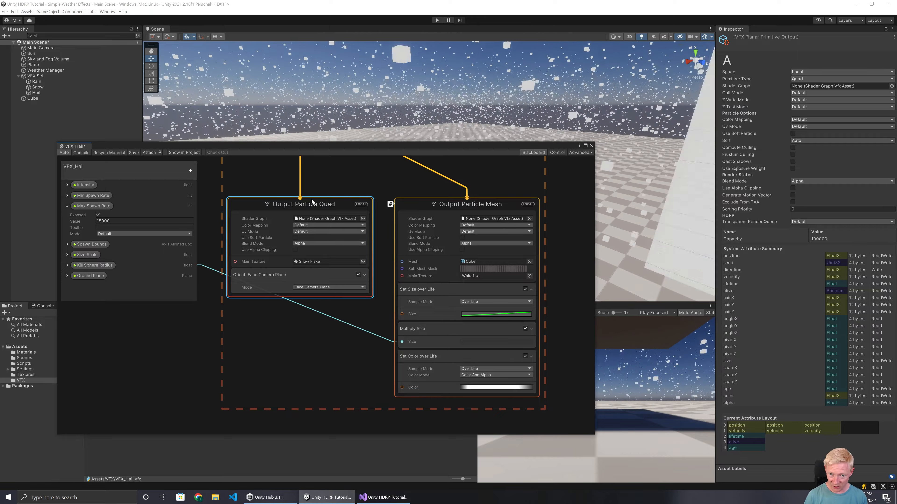
pyautogui.press('Delete')
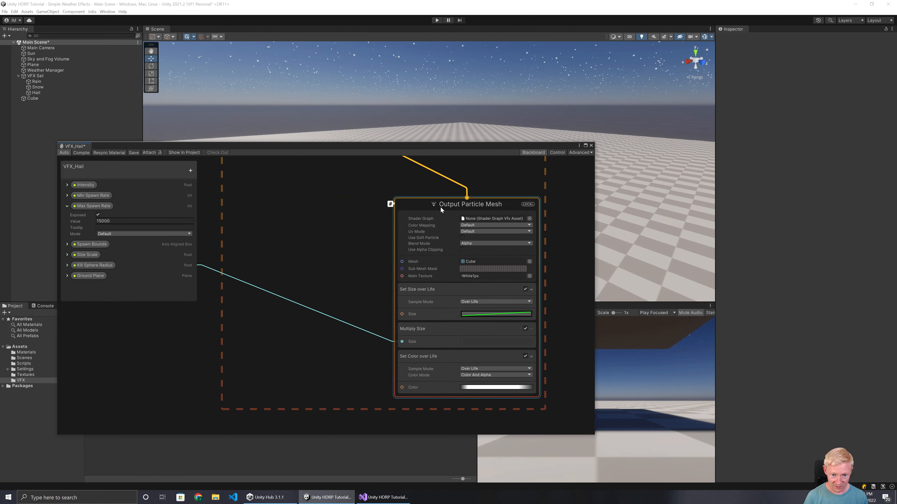
pyautogui.moveTo(440, 207); pyautogui.dragTo(273, 214)
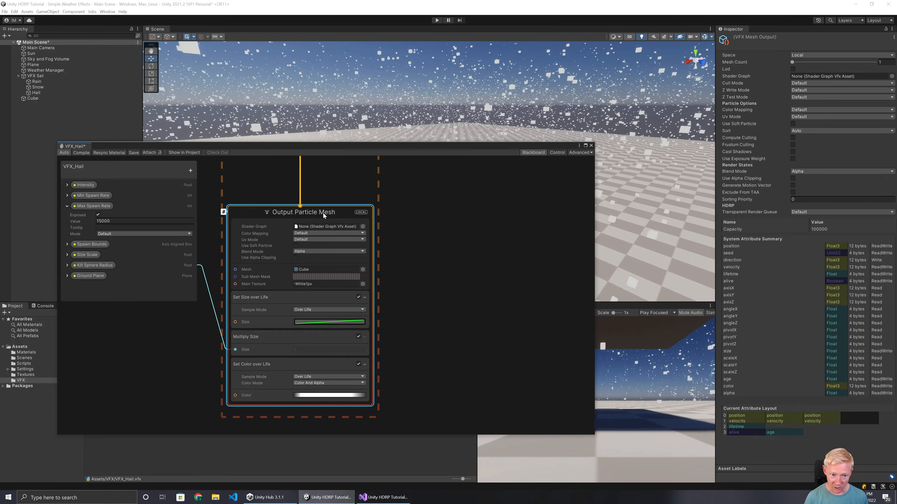
# Add an Orient: Along Velocity block to Output Particle Mesh and place it above Set Size over Life.
pyautogui.press('space')
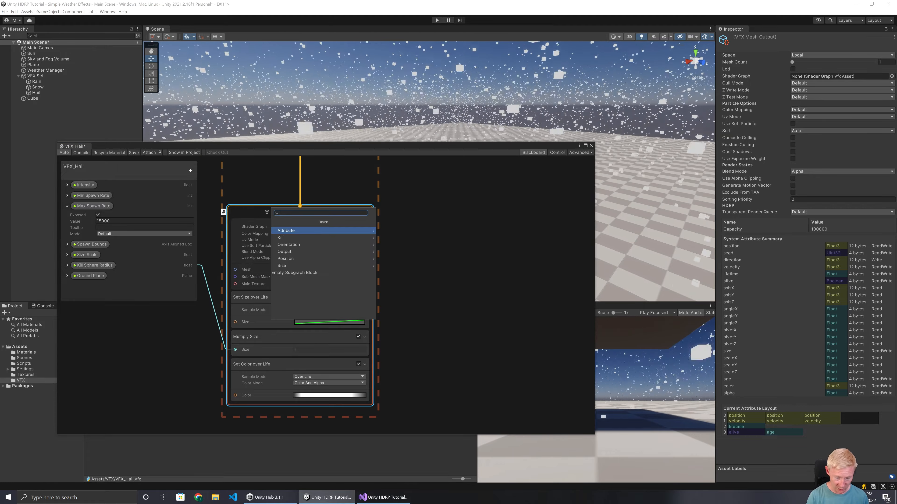
pyautogui.write('orient')
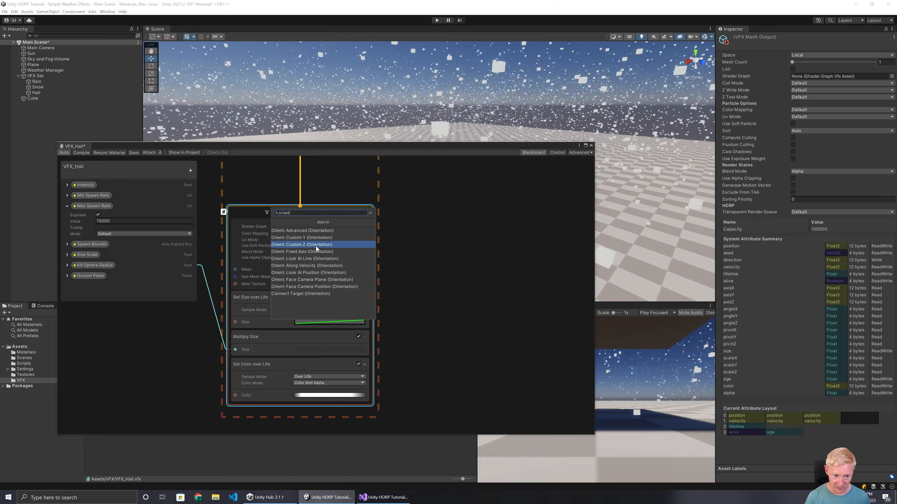
pyautogui.click(306, 265)
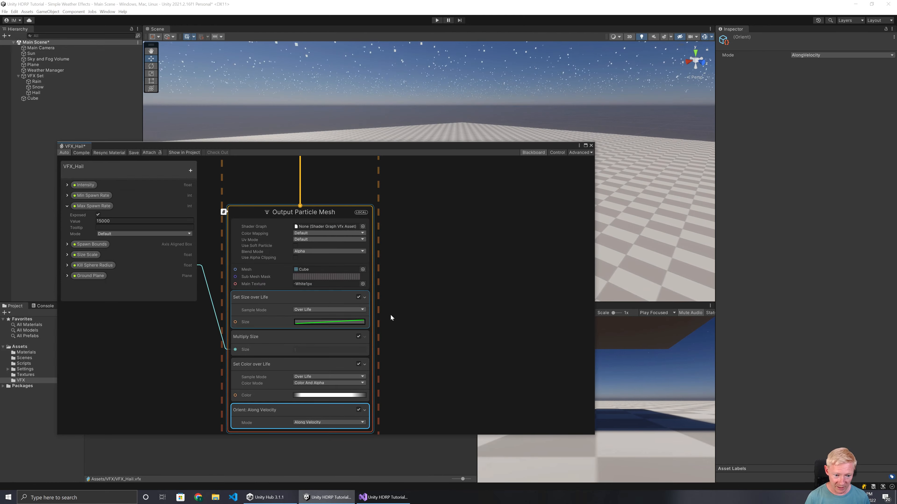
pyautogui.moveTo(412, 332); pyautogui.dragTo(527, 291, button='middle')
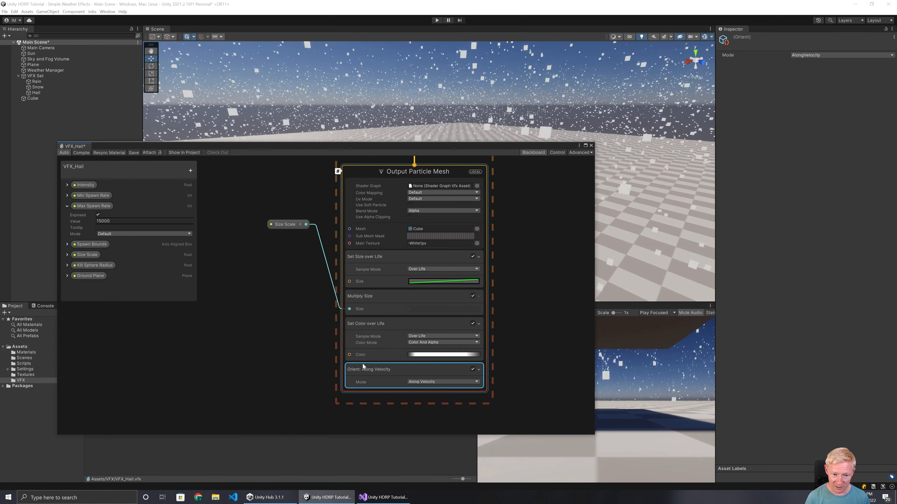
pyautogui.moveTo(362, 366); pyautogui.dragTo(390, 252)
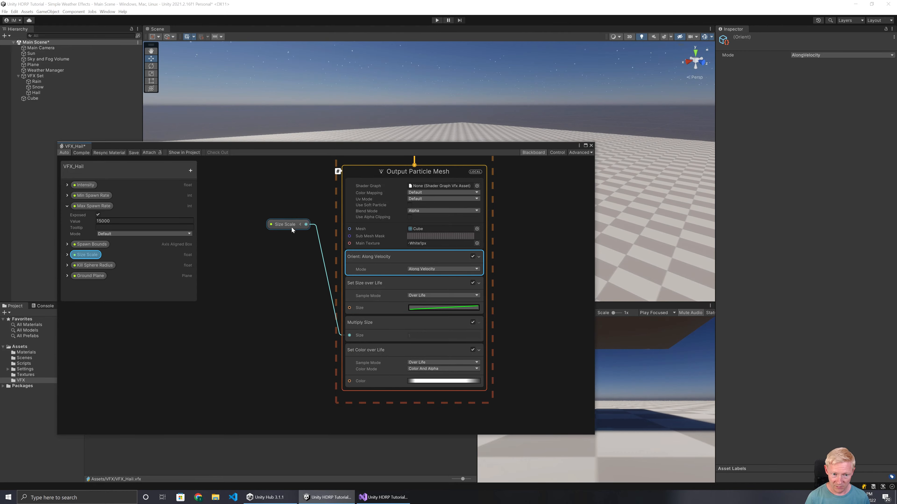
# Move the Size Scale node beside the Multiply Size block and shift the graph window to uncover the scene.
pyautogui.moveTo(291, 227); pyautogui.dragTo(298, 336)
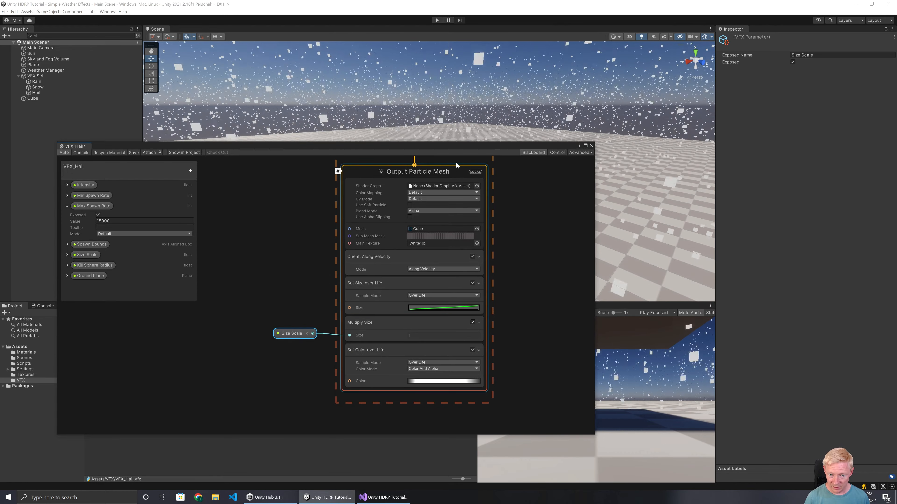
pyautogui.moveTo(484, 145); pyautogui.dragTo(300, 201)
pyautogui.moveTo(435, 183); pyautogui.dragTo(485, 190, button='right')
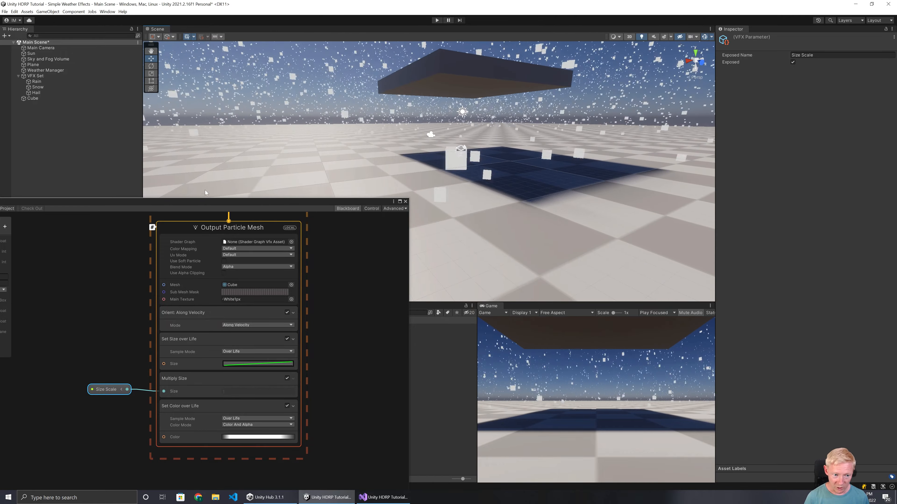
pyautogui.moveTo(176, 202); pyautogui.dragTo(181, 202)
pyautogui.moveTo(212, 87); pyautogui.dragTo(240, 139)
# Move the Ground Plane node beside the Collide with Plane block and set that block's Lifetime Loss to 0.
pyautogui.moveTo(415, 187); pyautogui.dragTo(400, 340, button='middle')
pyautogui.moveTo(395, 245); pyautogui.dragTo(404, 408, button='middle')
pyautogui.moveTo(148, 408); pyautogui.dragTo(151, 322)
pyautogui.scroll(3, 282, 335)
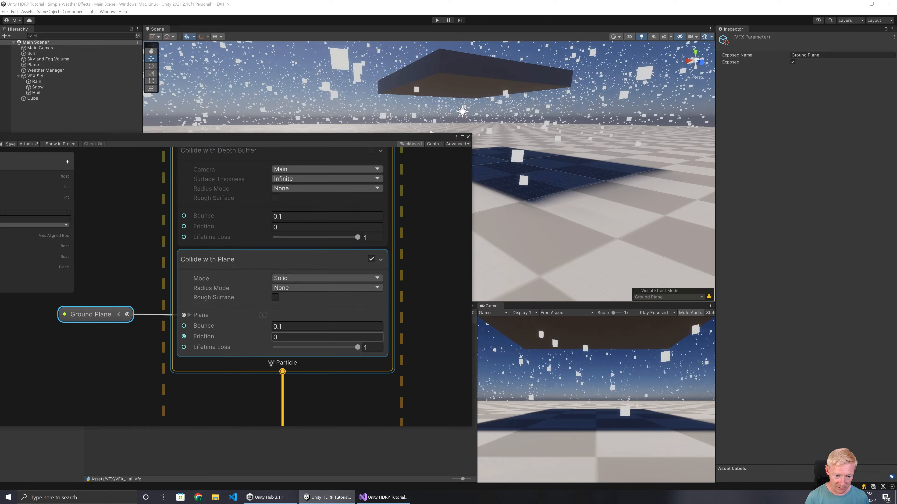
pyautogui.moveTo(358, 347); pyautogui.dragTo(260, 349)
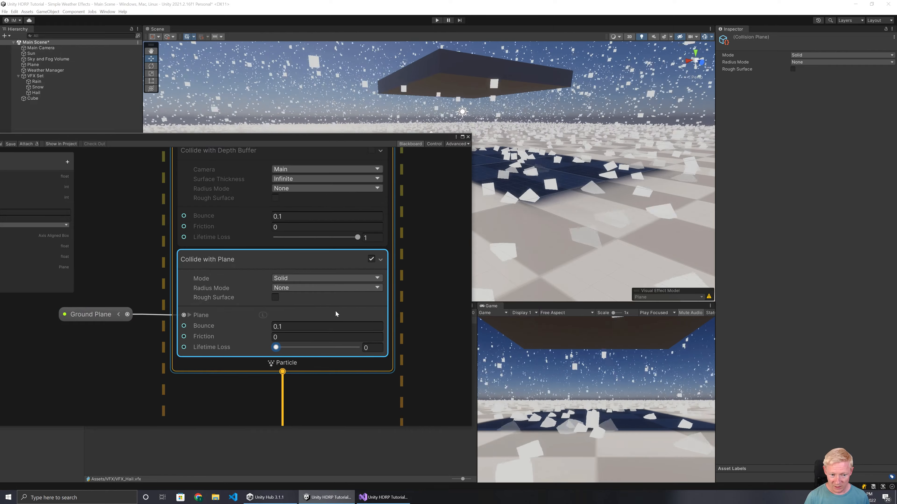
# Try a Bounce of 0.5 on the Collide with Plane block.
pyautogui.click(336, 327)
pyautogui.write('0.5')
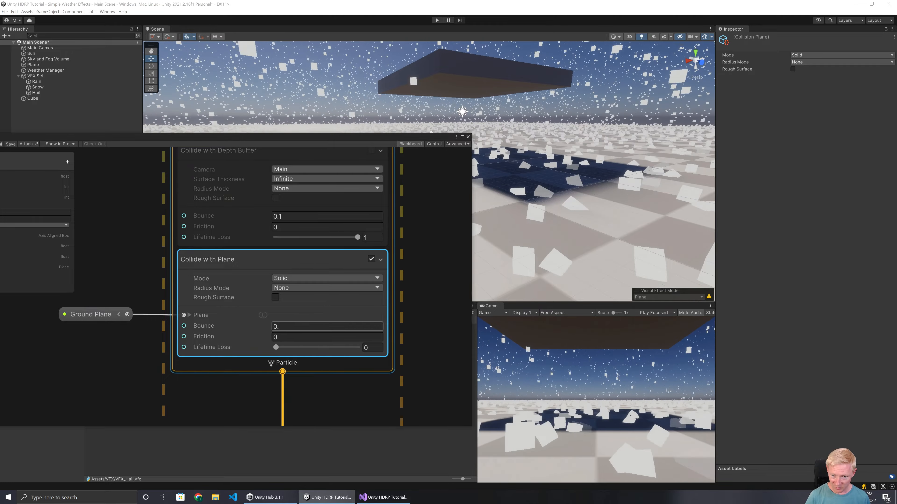
pyautogui.press('Return')
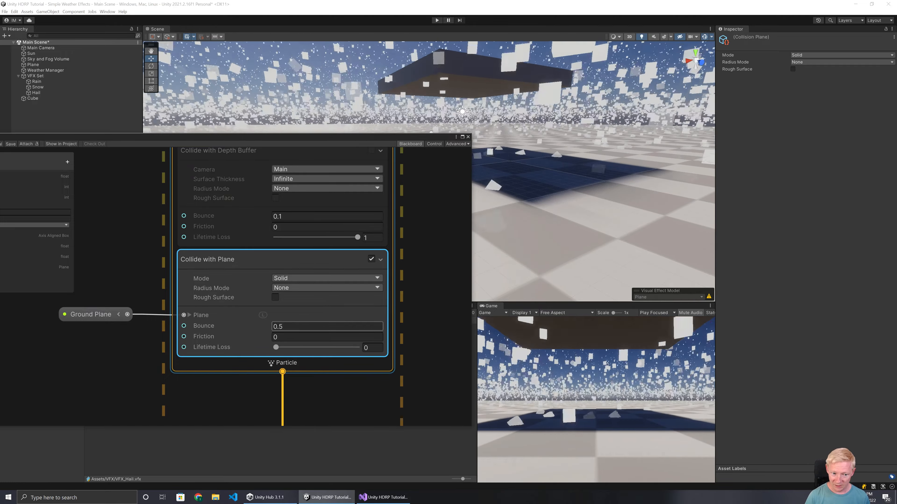
# Set the Collide with Plane block's Bounce to 0.25 and its Friction to 0.2.
pyautogui.click(283, 327)
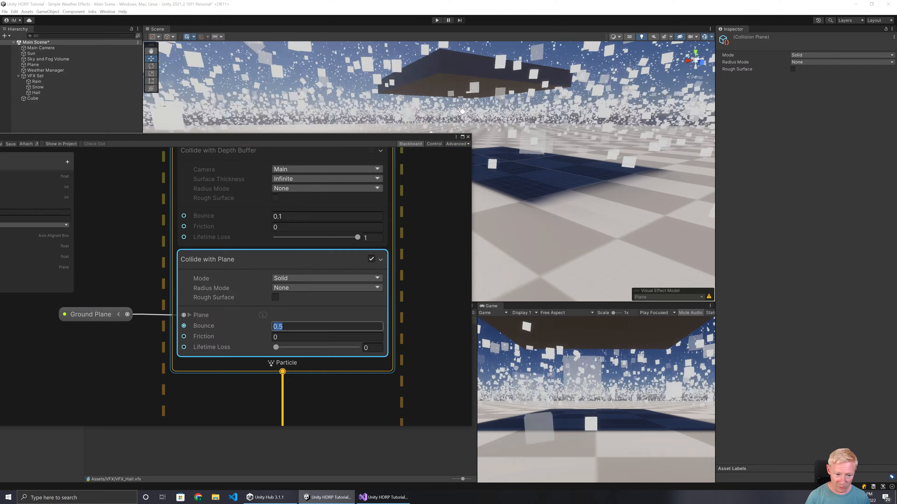
pyautogui.press('BackSpace')
pyautogui.write('25')
pyautogui.press('Tab')
pyautogui.write('0.2')
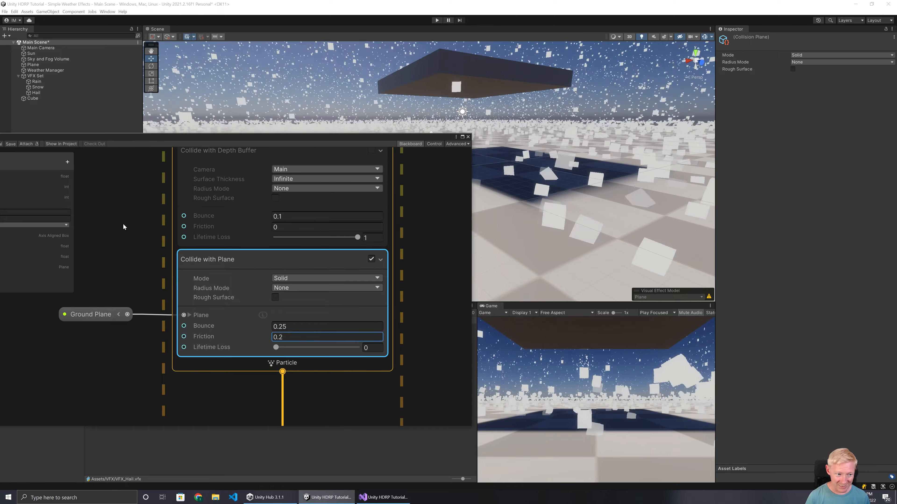
# Bring the graph's blackboard fully into view and set the Max Spawn Rate property's value to 10000.
pyautogui.moveTo(124, 224); pyautogui.dragTo(157, 247, button='middle')
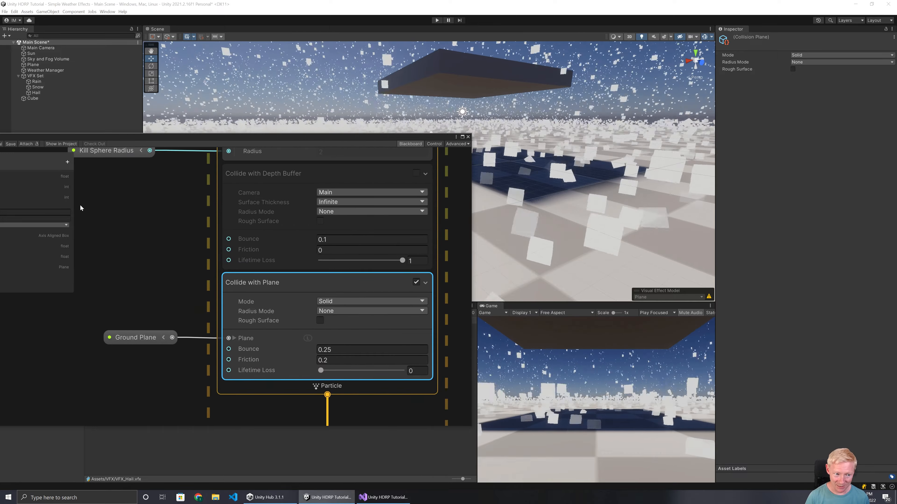
pyautogui.moveTo(123, 136); pyautogui.dragTo(201, 136)
pyautogui.click(57, 212)
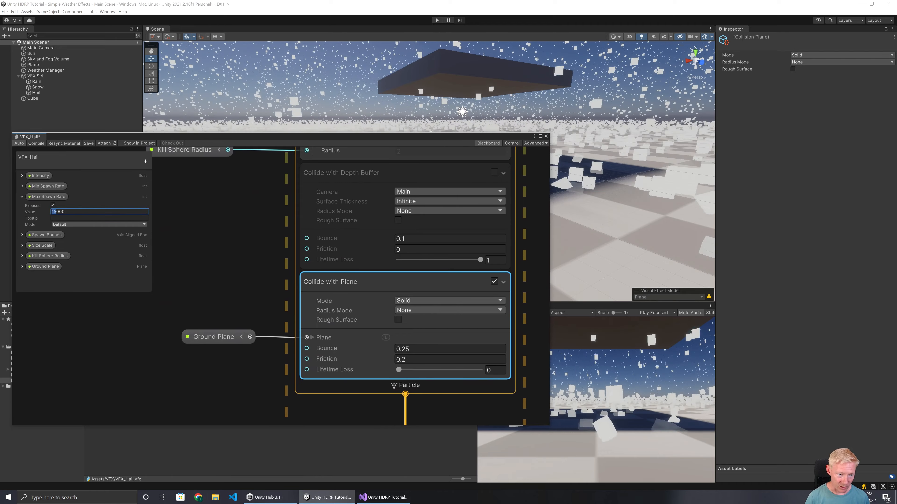
pyautogui.moveTo(56, 211); pyautogui.dragTo(50, 212)
pyautogui.write('10')
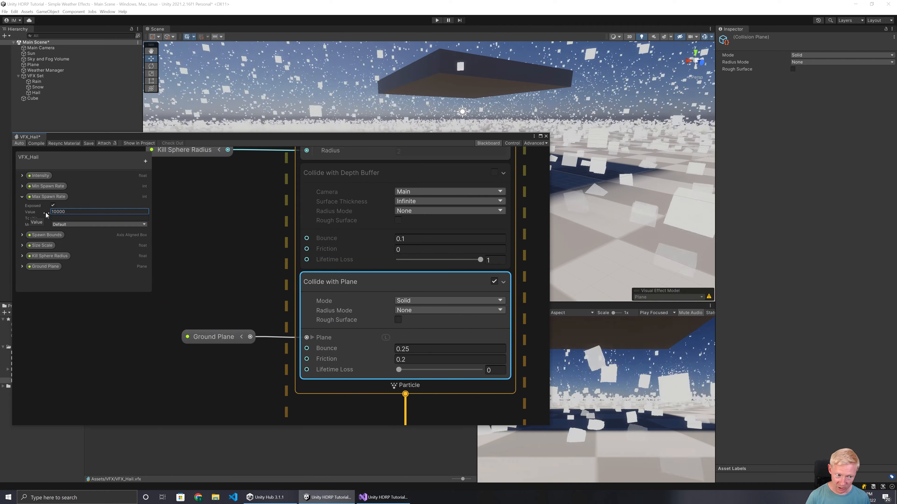
# Collapse the Max Spawn Rate property and set the Size Scale property's value to 0.5.
pyautogui.click(22, 197)
pyautogui.click(22, 217)
pyautogui.click(53, 233)
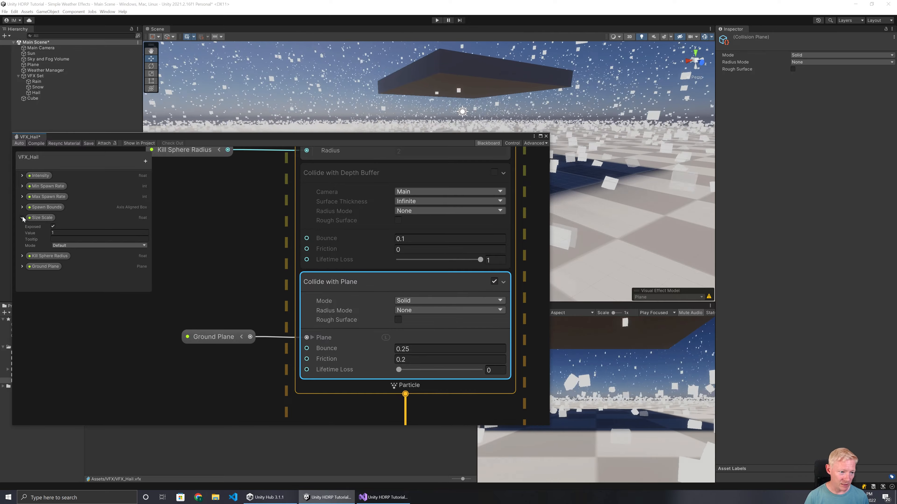
pyautogui.write('0.5')
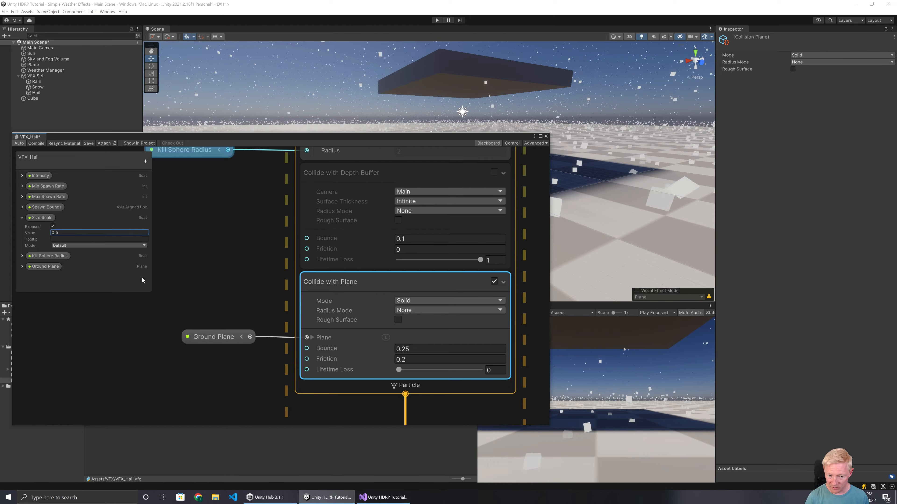
# Set the Collide with Plane block's Lifetime Loss to 0.25.
pyautogui.click(495, 370)
pyautogui.write('0.')
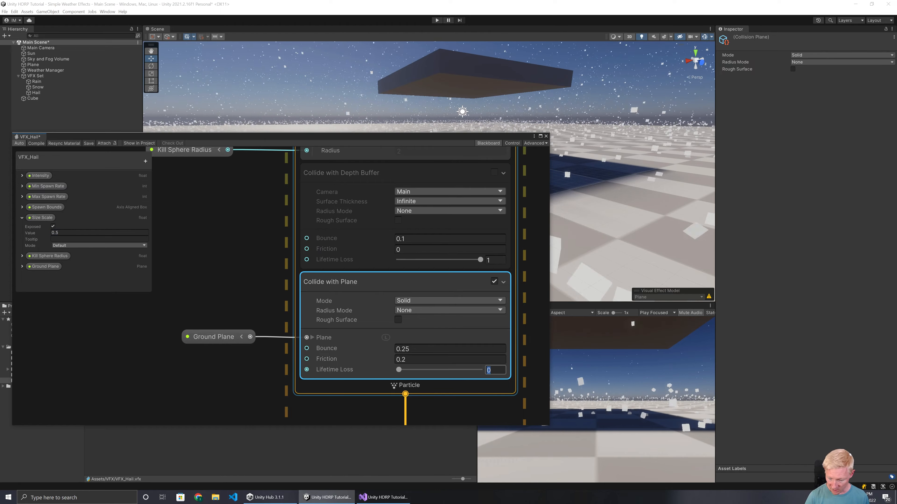
pyautogui.write('5')
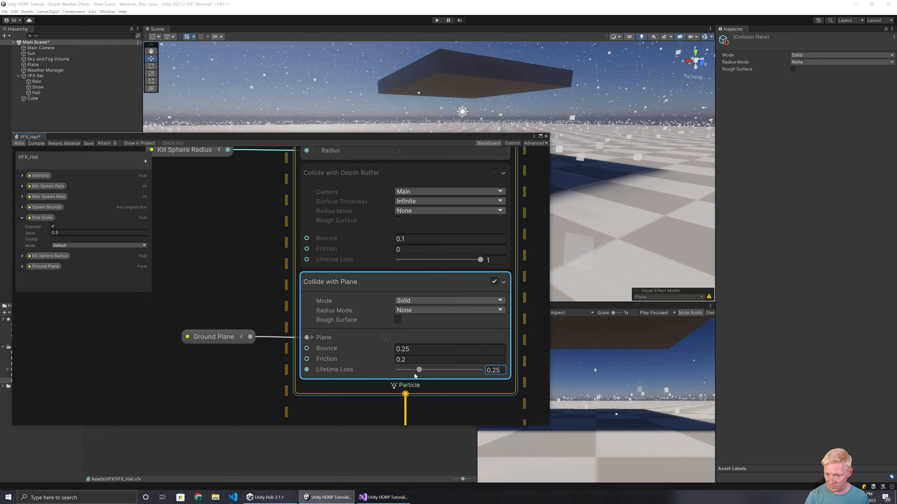
# Delete the Orient: Along Velocity block from Output Particle Mesh and realign the Size Scale node with Multiply Size.
pyautogui.moveTo(355, 408); pyautogui.dragTo(336, 171, button='middle')
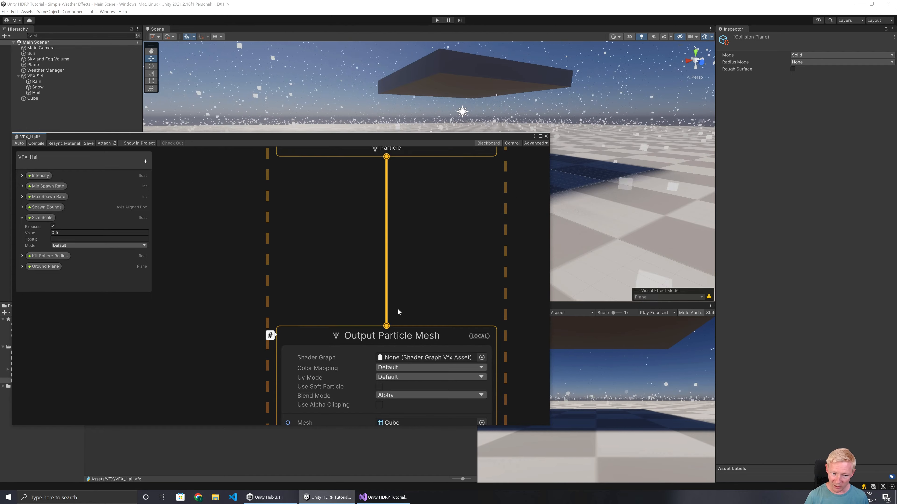
pyautogui.moveTo(398, 308); pyautogui.dragTo(398, 132, button='middle')
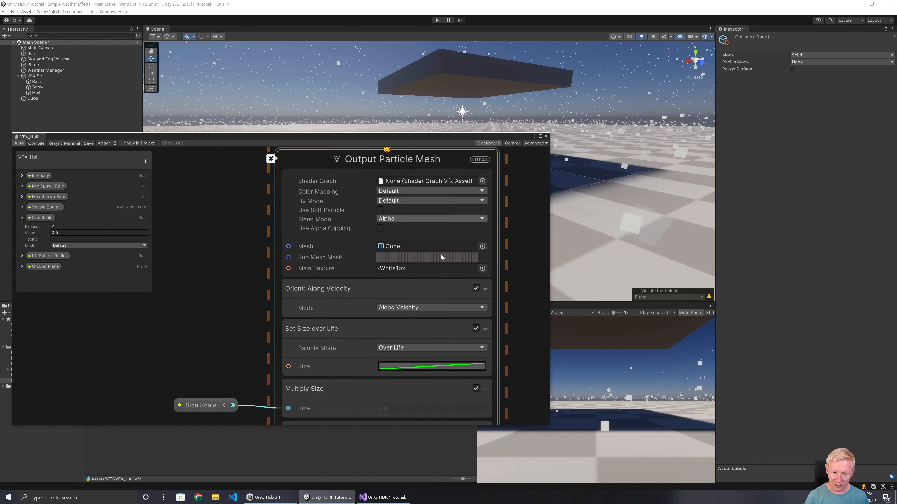
pyautogui.click(476, 289)
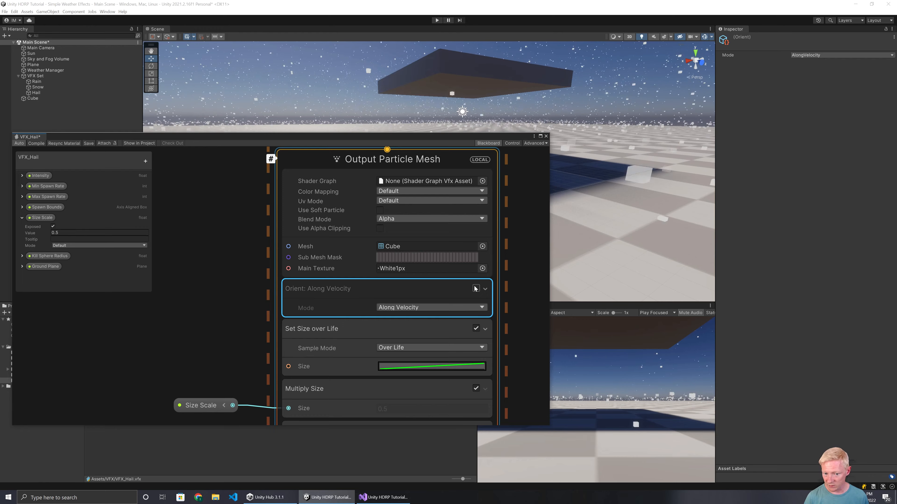
pyautogui.press('Delete')
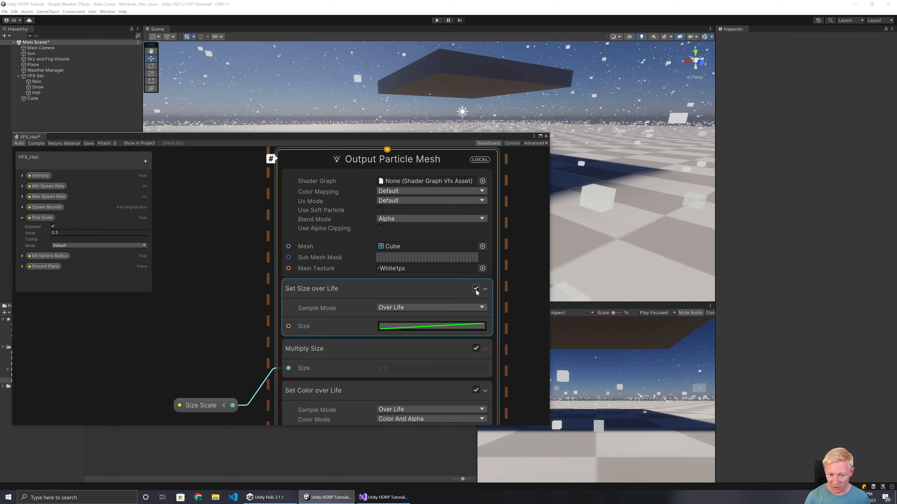
pyautogui.moveTo(200, 405); pyautogui.dragTo(198, 367)
# Disable the Set Size over Life block in Output Particle Mesh and add a Set Size block above it.
pyautogui.click(362, 290)
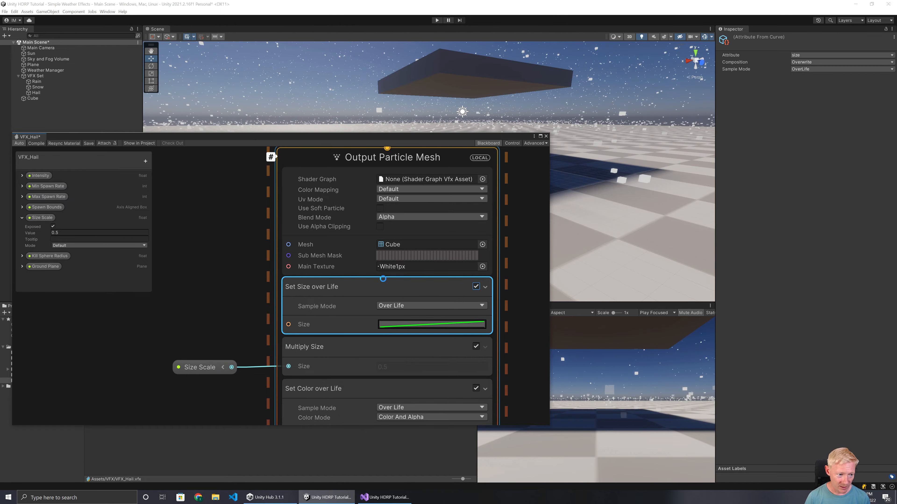
pyautogui.click(476, 286)
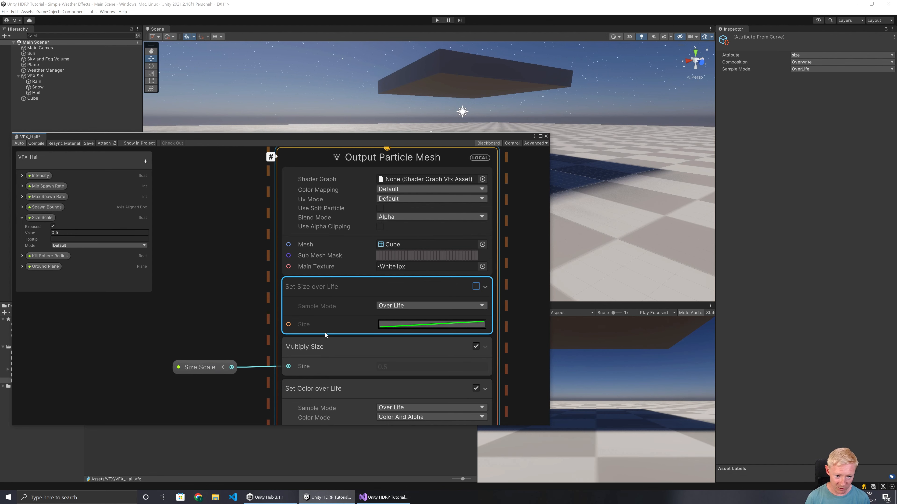
pyautogui.click(345, 343)
pyautogui.click(308, 286)
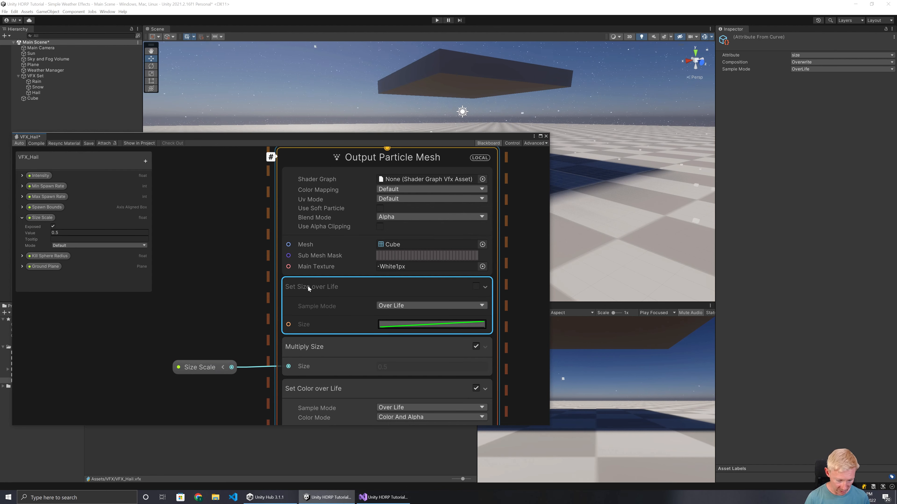
pyautogui.press('space')
pyautogui.write('set size')
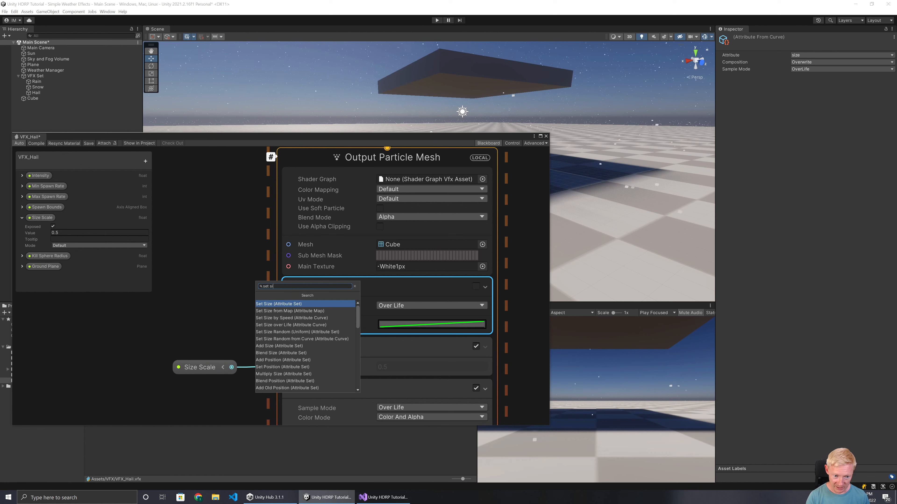
pyautogui.press('Return')
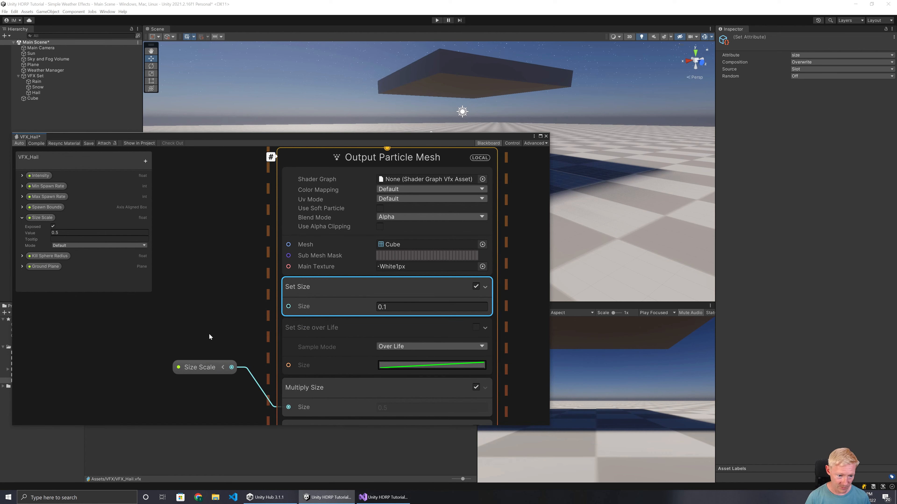
# Rename the Size Scale property to Size and connect its node to the Set Size block's Size input.
pyautogui.doubleClick(37, 219)
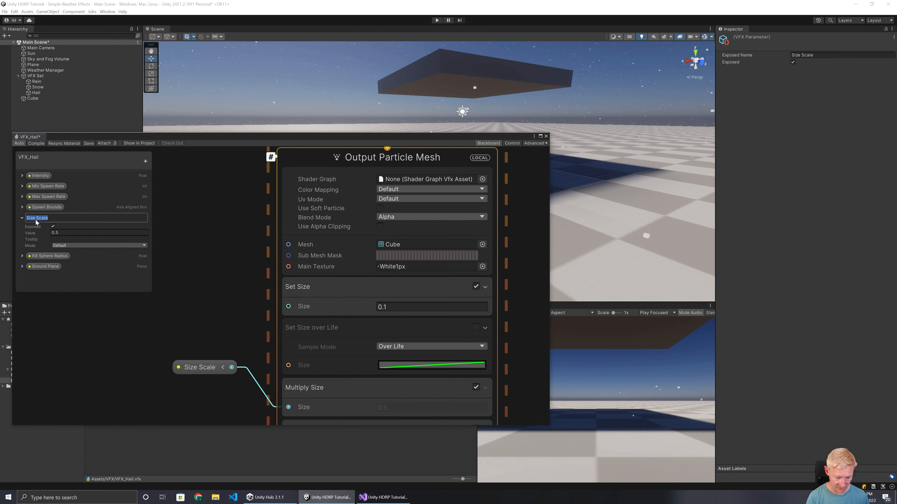
pyautogui.write('Size')
pyautogui.press('Return')
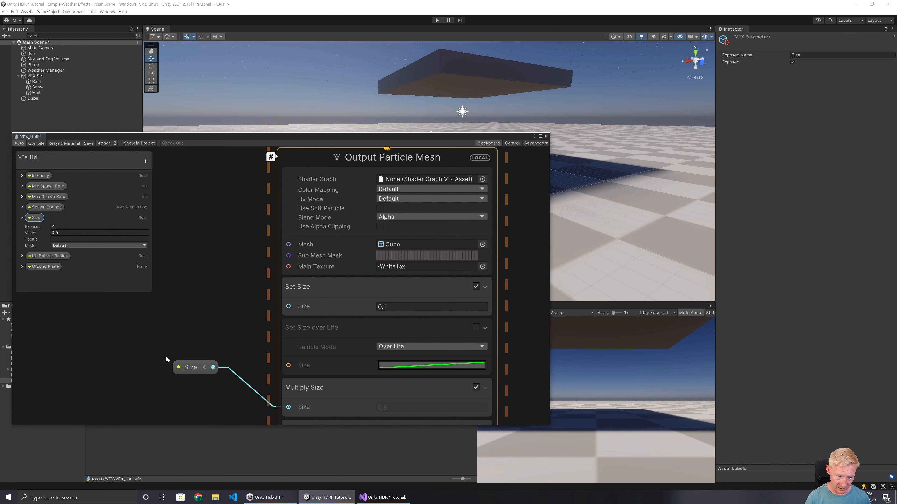
pyautogui.moveTo(262, 339); pyautogui.dragTo(293, 306)
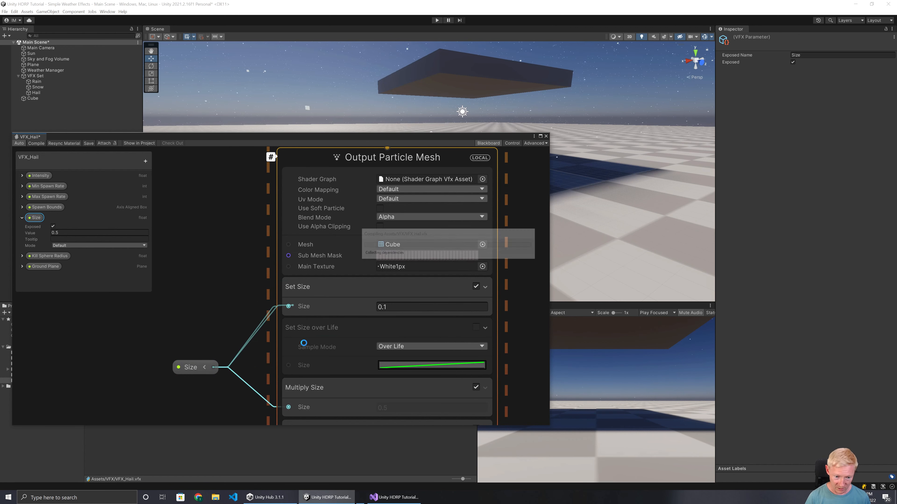
# Delete the Multiply Size and Set Size over Life blocks and move the Size node beside Set Size.
pyautogui.click(333, 391)
pyautogui.press('Delete')
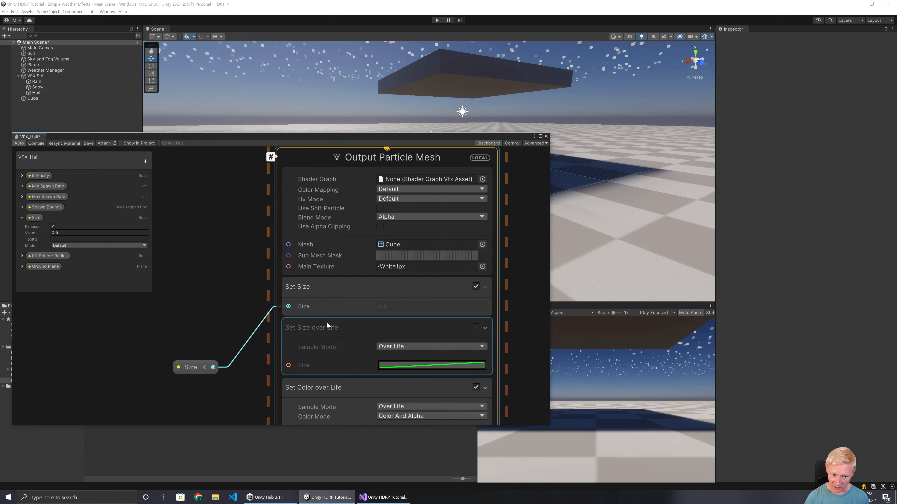
pyautogui.click(327, 323)
pyautogui.press('Delete')
pyautogui.moveTo(198, 367); pyautogui.dragTo(200, 296)
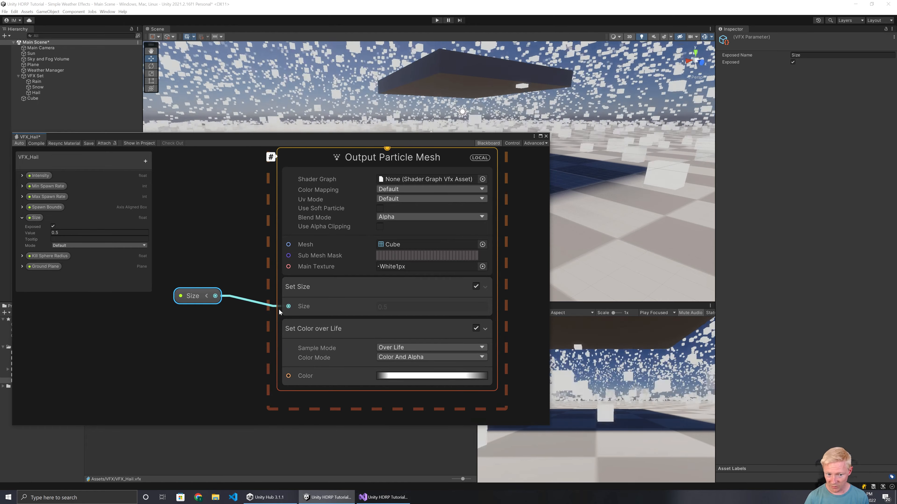
# Set the Size property's value to 0.1 and open the Collide with Plane block's Bounce value for editing.
pyautogui.click(65, 232)
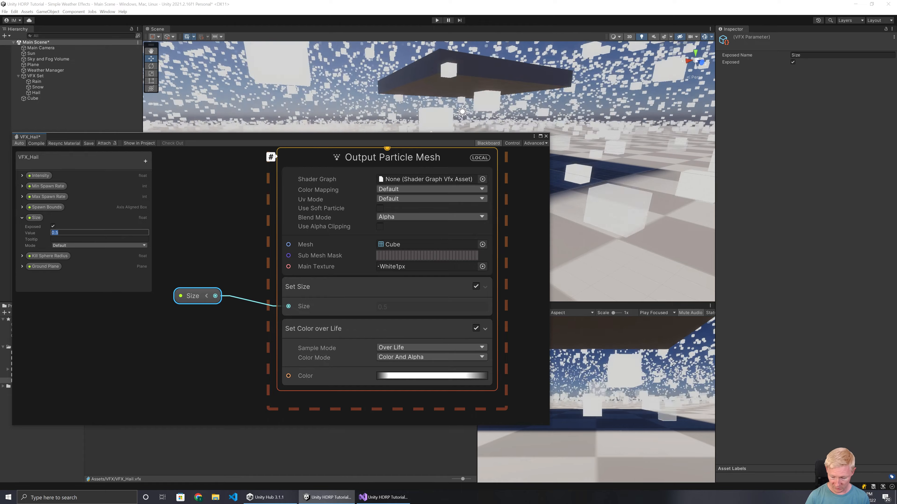
pyautogui.write('0.1')
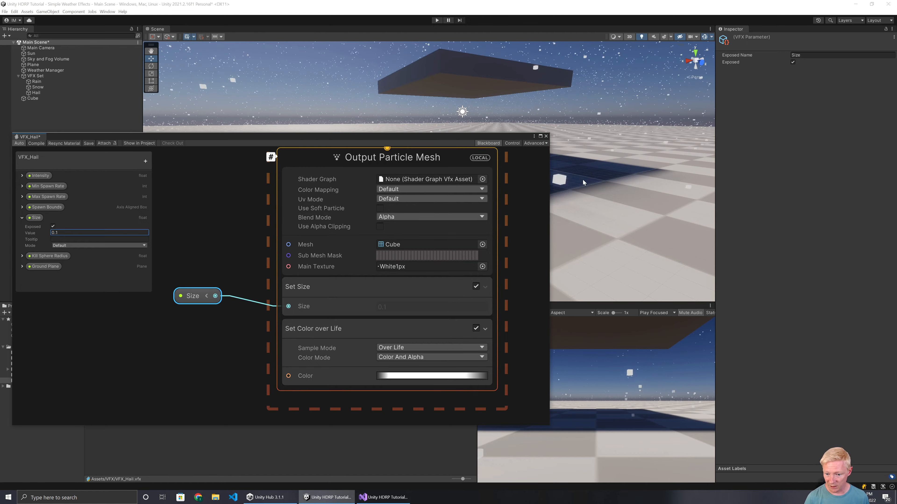
pyautogui.moveTo(236, 186); pyautogui.dragTo(216, 363, button='middle')
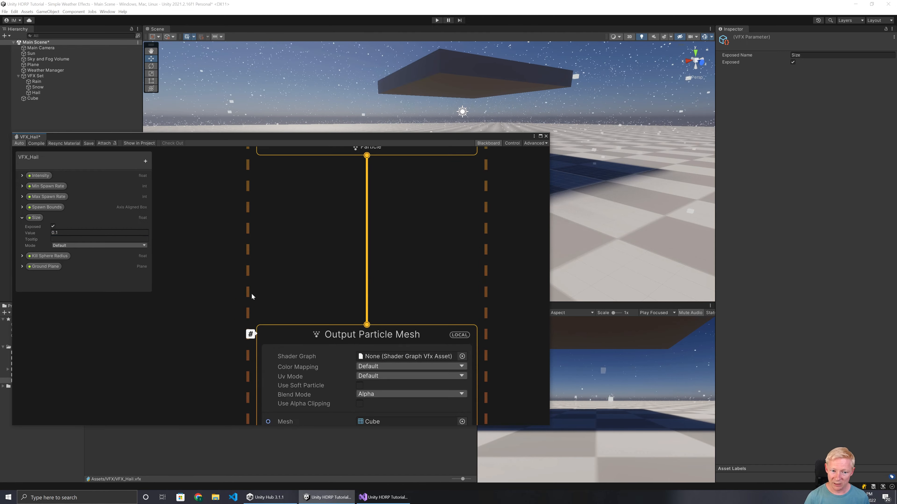
pyautogui.moveTo(351, 232); pyautogui.dragTo(329, 404, button='middle')
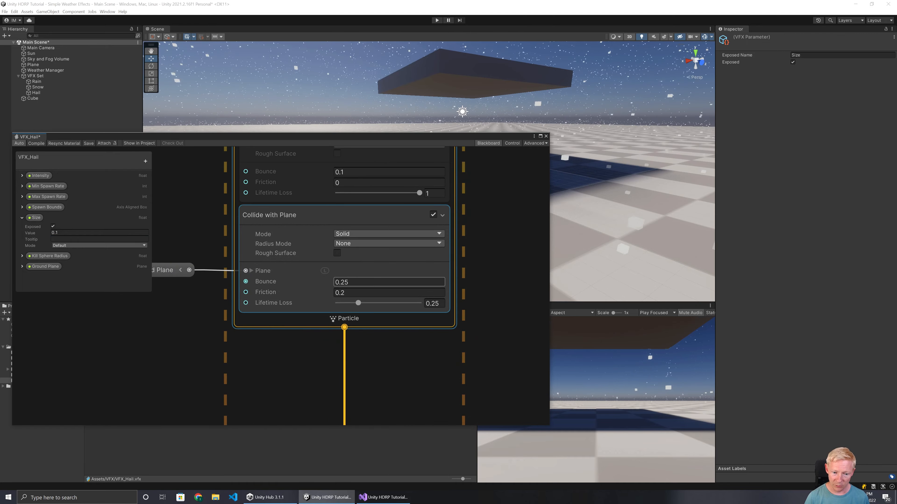
pyautogui.click(346, 282)
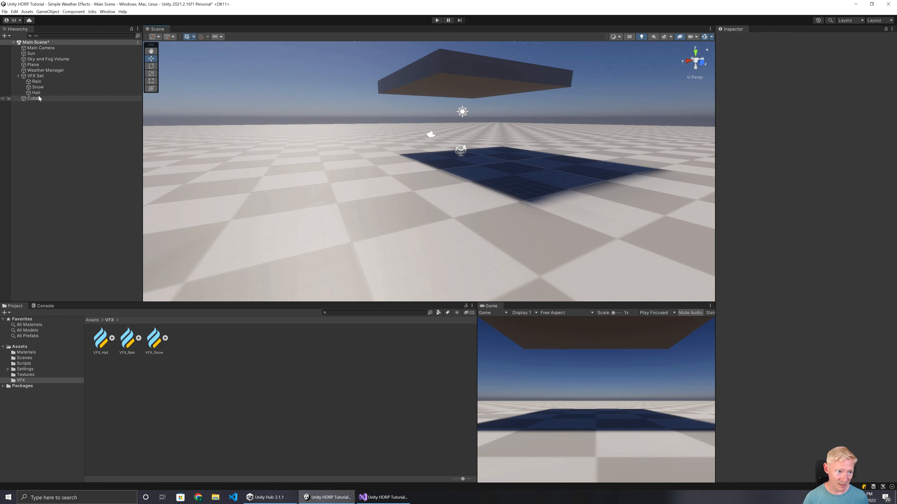
# Set the Intensity property of the Hail visual effect to 0.
pyautogui.click(38, 93)
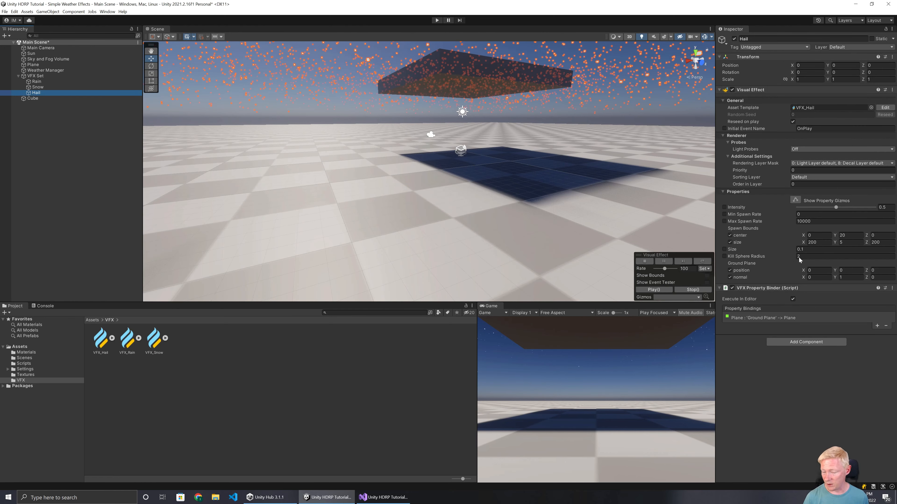
pyautogui.moveTo(835, 207); pyautogui.dragTo(755, 207)
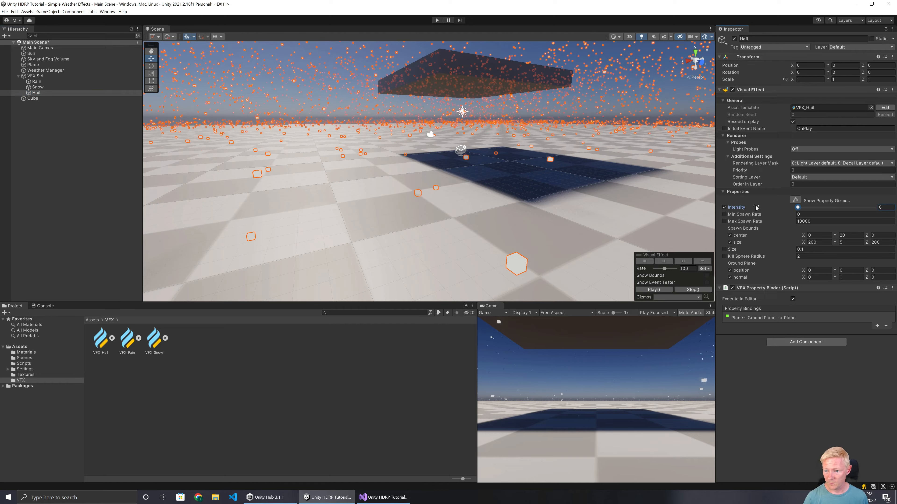
# Play the scene and test Weather Manager intensities of about 0.77 rain, 0.86 snow and 0.43 hail with the Game view statistics shown.
pyautogui.click(46, 71)
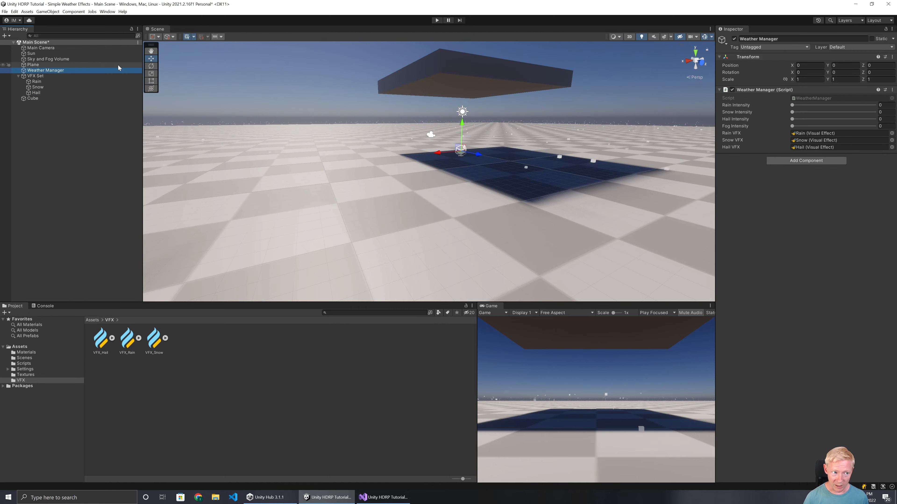
pyautogui.click(436, 20)
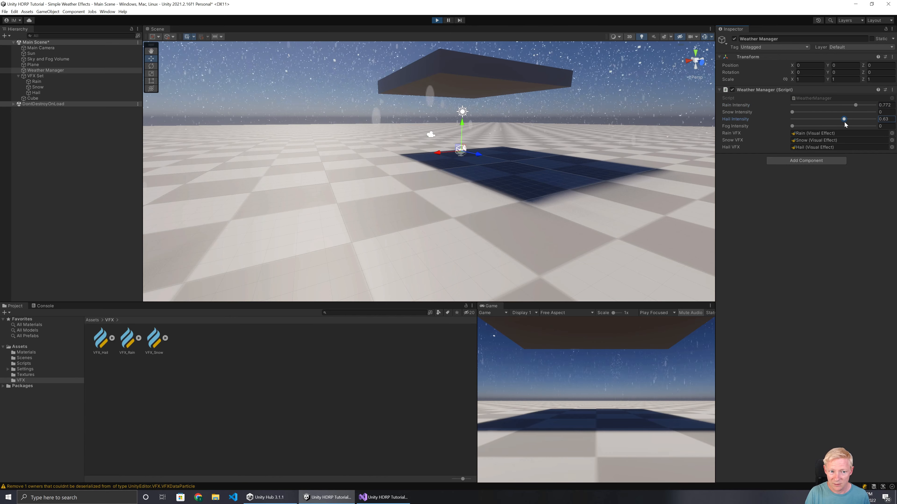
pyautogui.moveTo(844, 122); pyautogui.dragTo(844, 123)
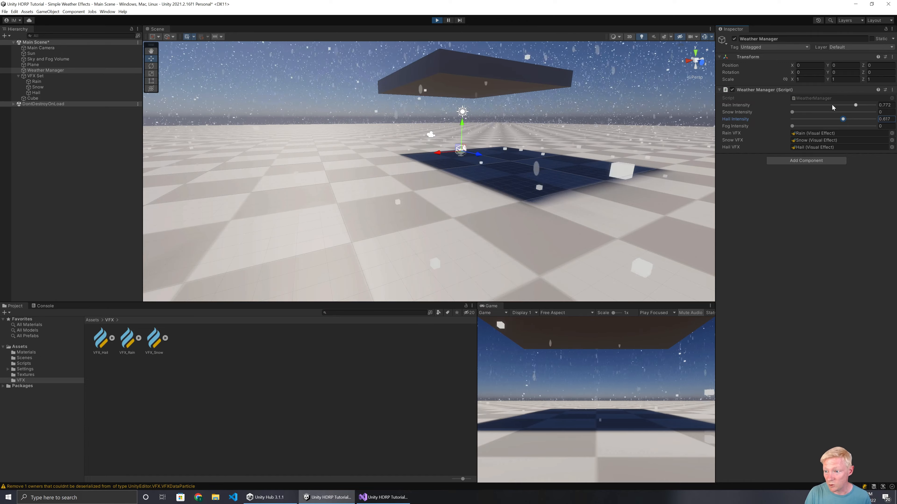
pyautogui.moveTo(842, 119); pyautogui.dragTo(863, 113)
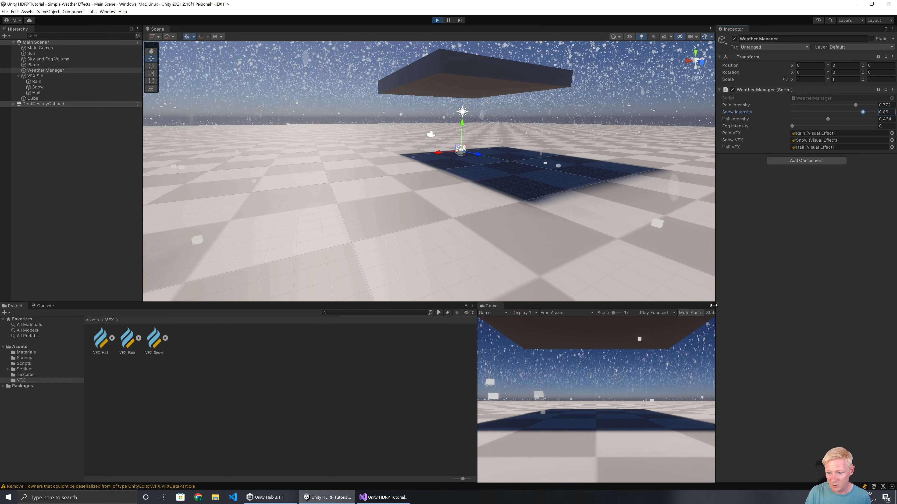
pyautogui.click(710, 313)
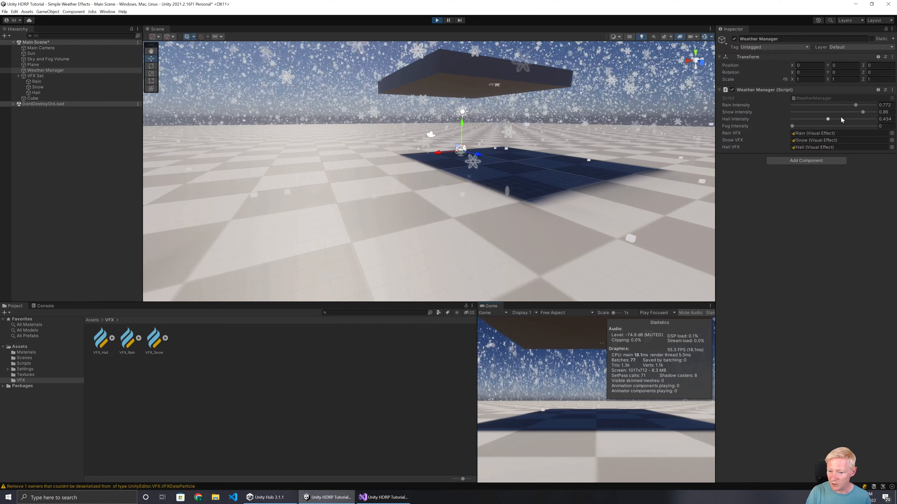
# Return the Weather Manager's snow, hail and rain intensities to 0 and exit Play mode.
pyautogui.moveTo(863, 112); pyautogui.dragTo(773, 114)
pyautogui.moveTo(827, 119); pyautogui.dragTo(766, 121)
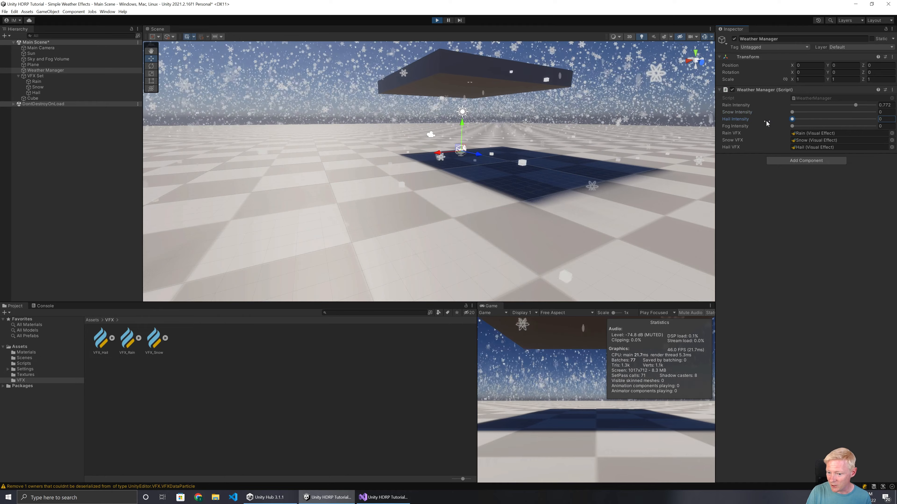
pyautogui.moveTo(855, 105); pyautogui.dragTo(779, 109)
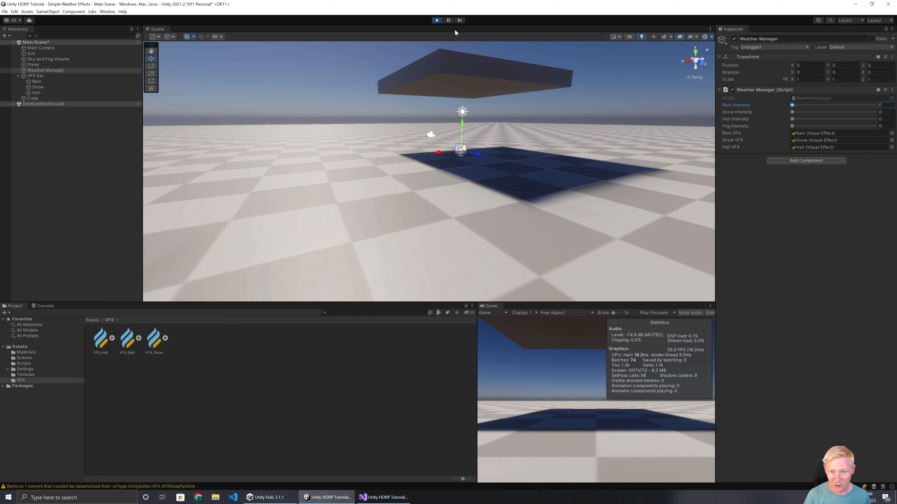
pyautogui.click(436, 20)
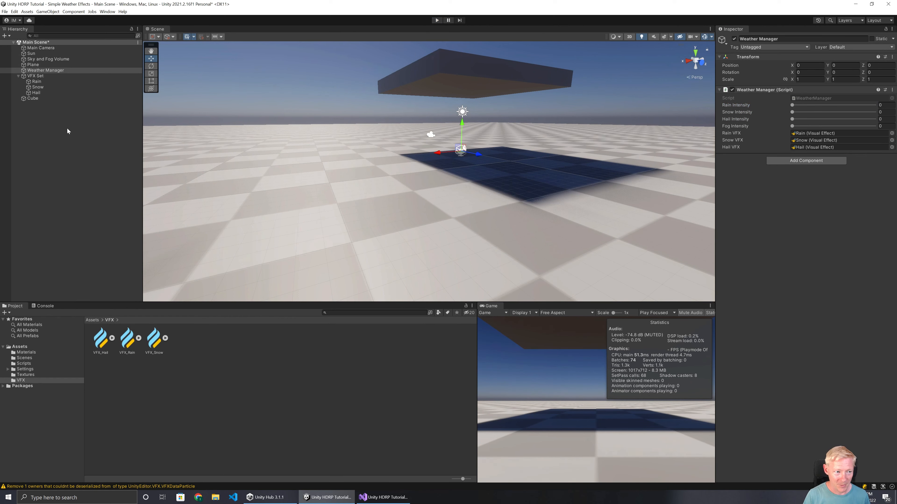
pyautogui.click(67, 128)
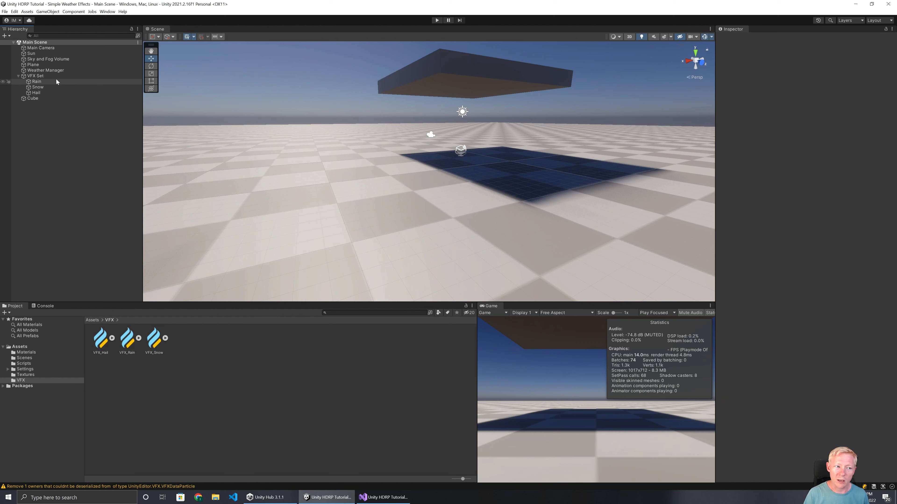
# Add a Box Volume as a child of VFX Set and name it Fog.
pyautogui.click(40, 76)
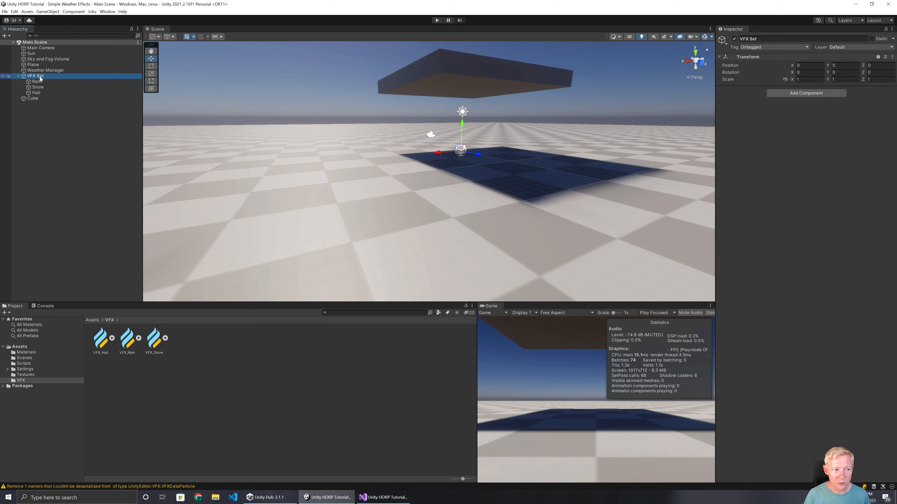
pyautogui.rightClick(40, 77)
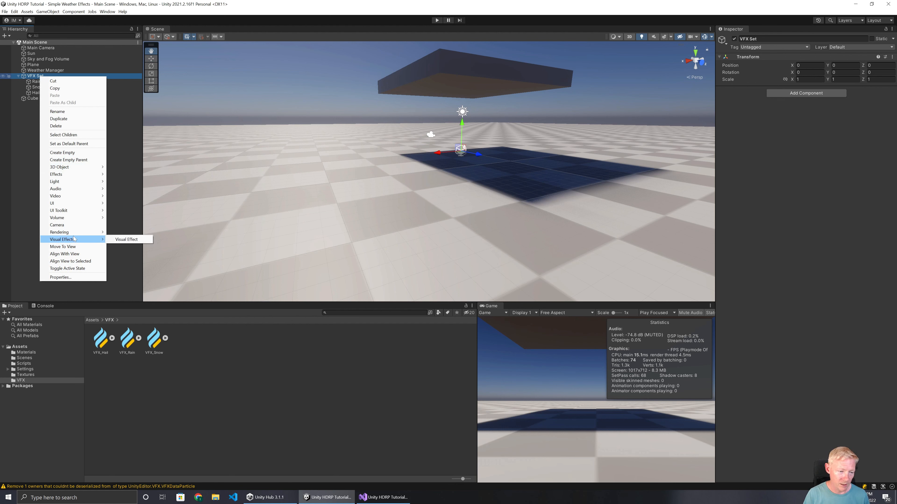
pyautogui.moveTo(74, 169)
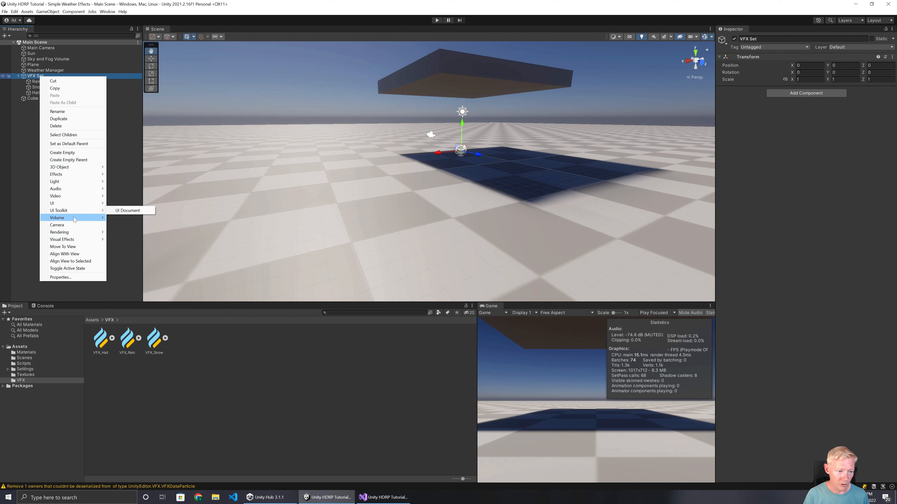
pyautogui.moveTo(106, 218)
pyautogui.click(126, 233)
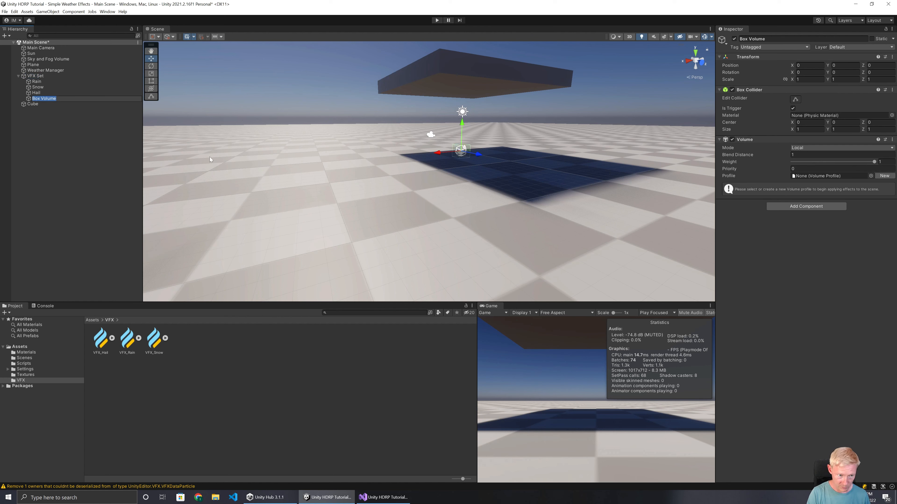
pyautogui.write('Fog')
pyautogui.press('Return')
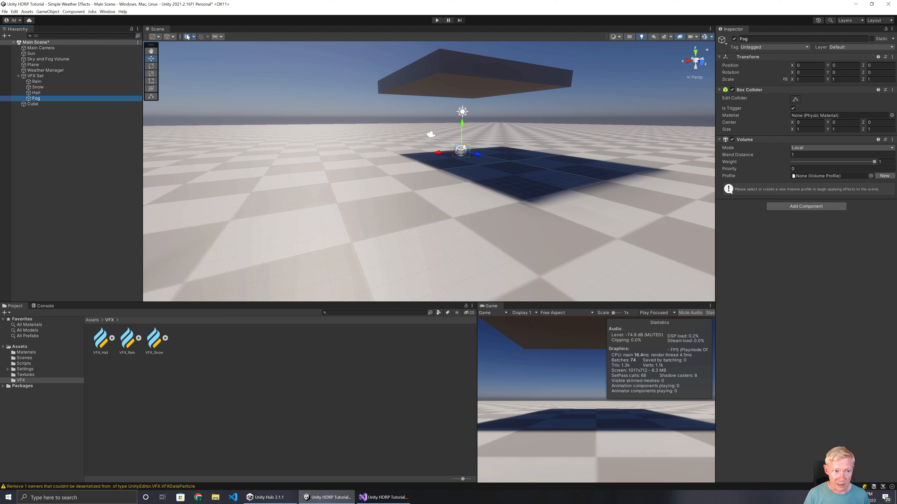
# Set the Fog object's Box Collider size to X 200, Y 20, Z 200 and its center Y to 10.
pyautogui.moveTo(456, 167); pyautogui.dragTo(430, 207, button='right')
pyautogui.press('s')
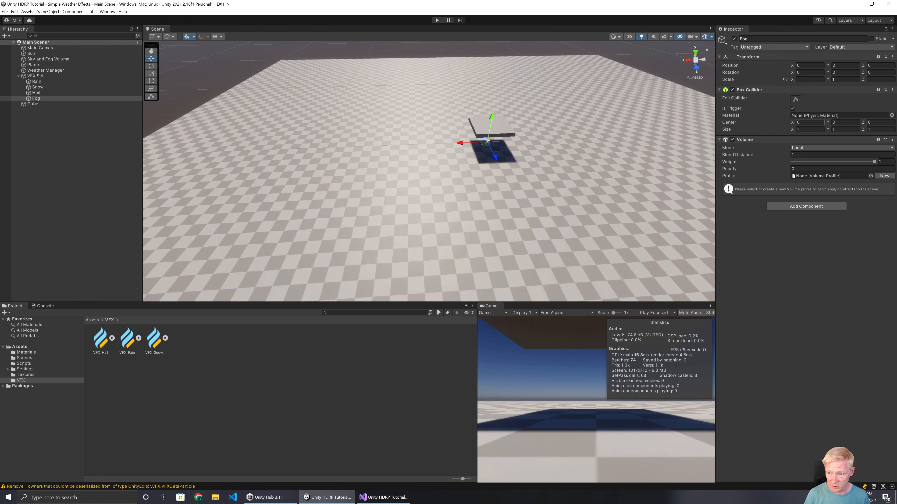
pyautogui.click(808, 129)
pyautogui.write('2')
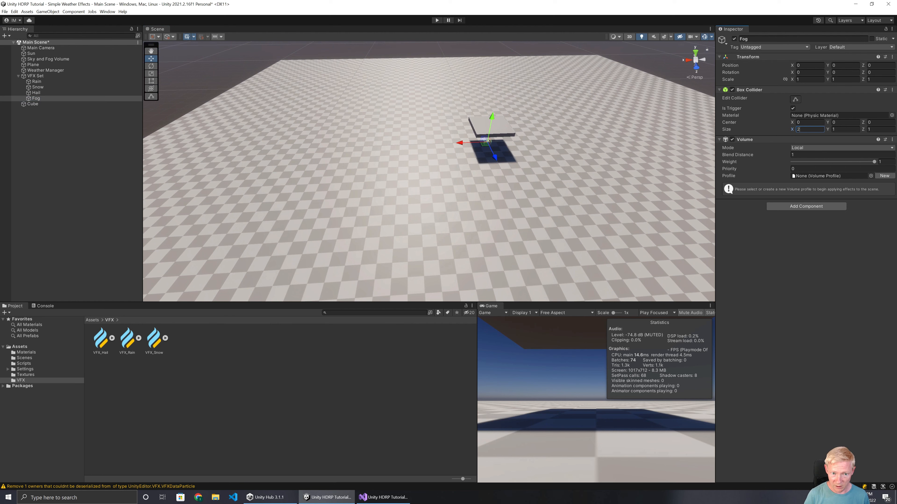
pyautogui.write('00')
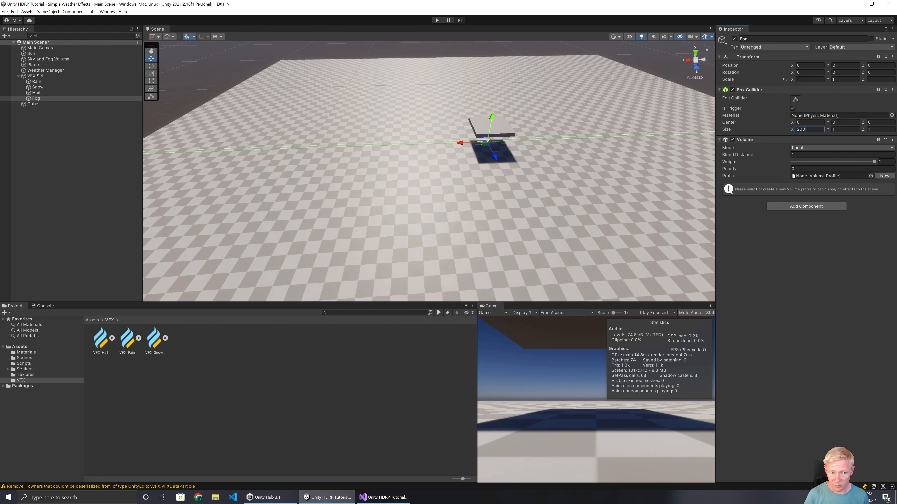
pyautogui.moveTo(551, 184); pyautogui.dragTo(594, 184, button='right')
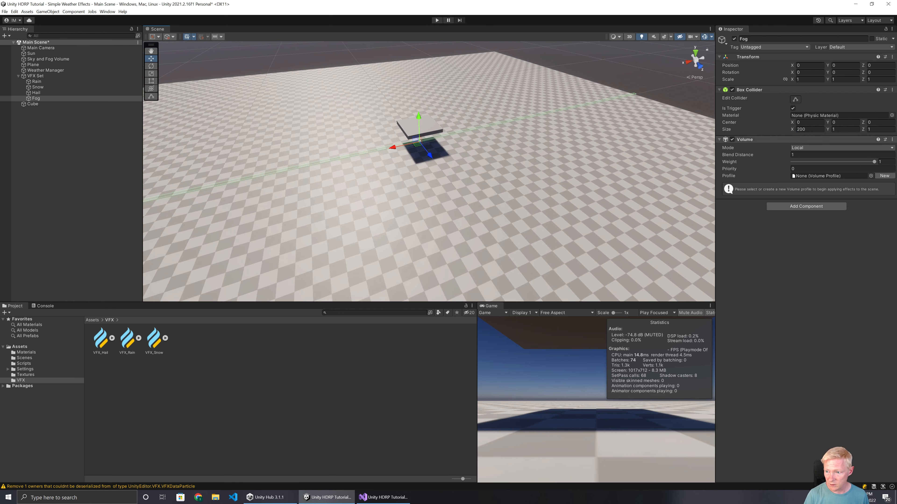
pyautogui.click(878, 129)
pyautogui.write('200')
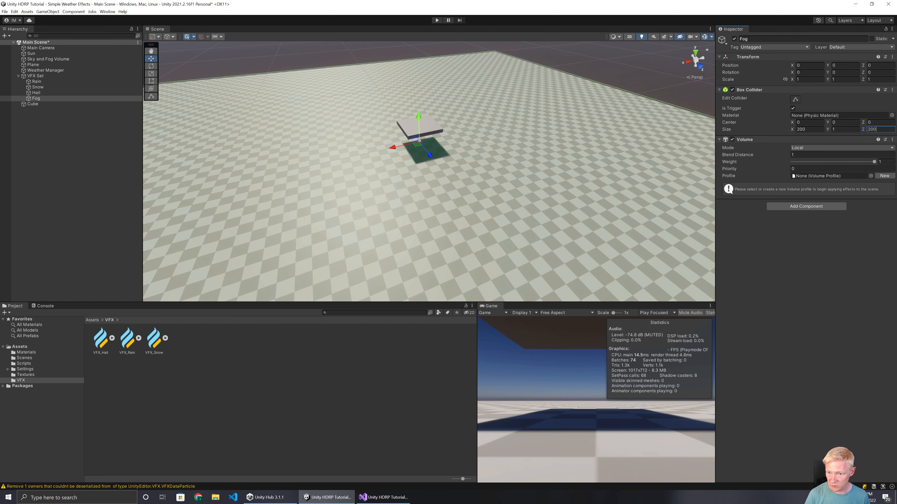
pyautogui.click(845, 129)
pyautogui.write('20')
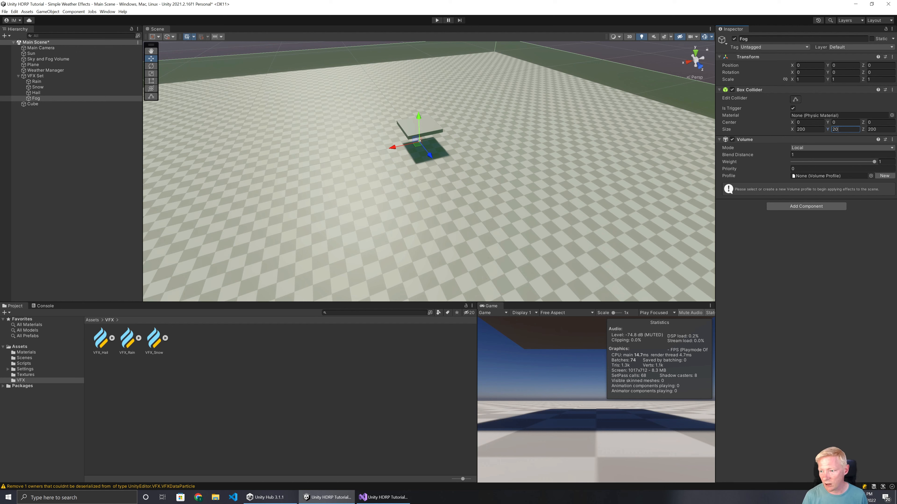
pyautogui.click(845, 122)
pyautogui.write('10')
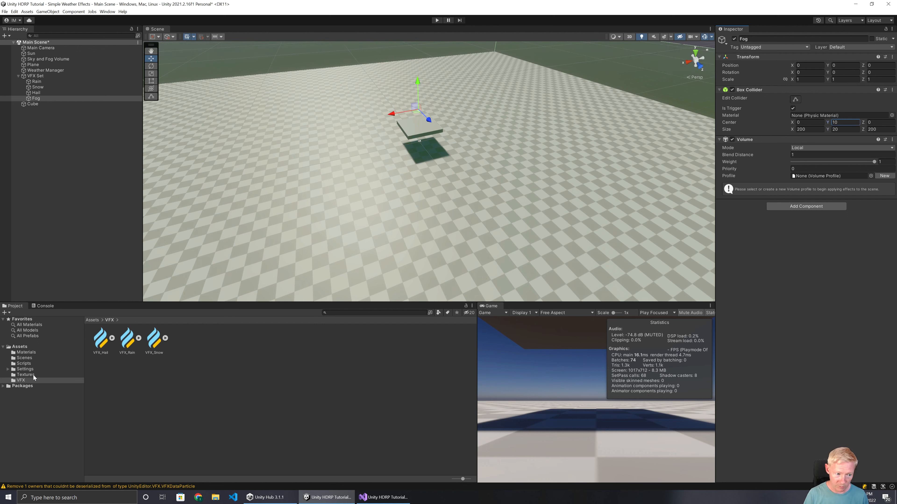
# Create a Volume Profile named VFX_FogVolume in the VFX folder and assign it as the Fog volume's profile.
pyautogui.rightClick(202, 344)
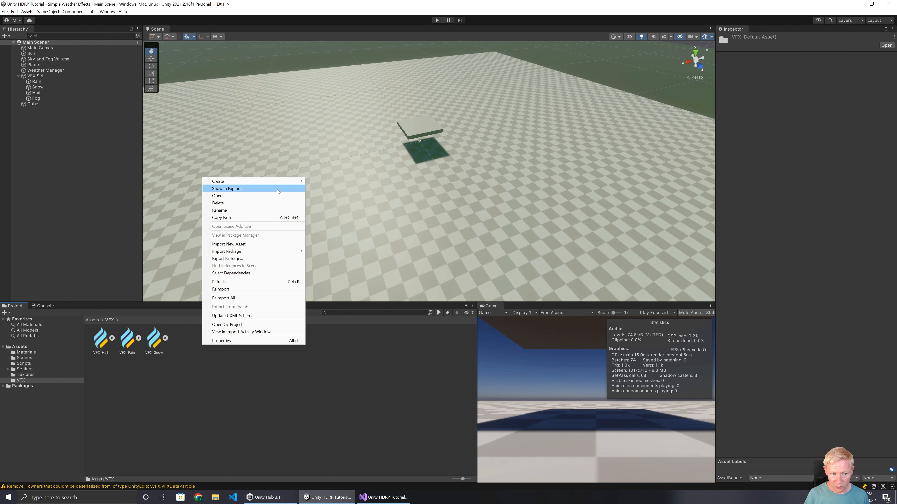
pyautogui.moveTo(282, 186)
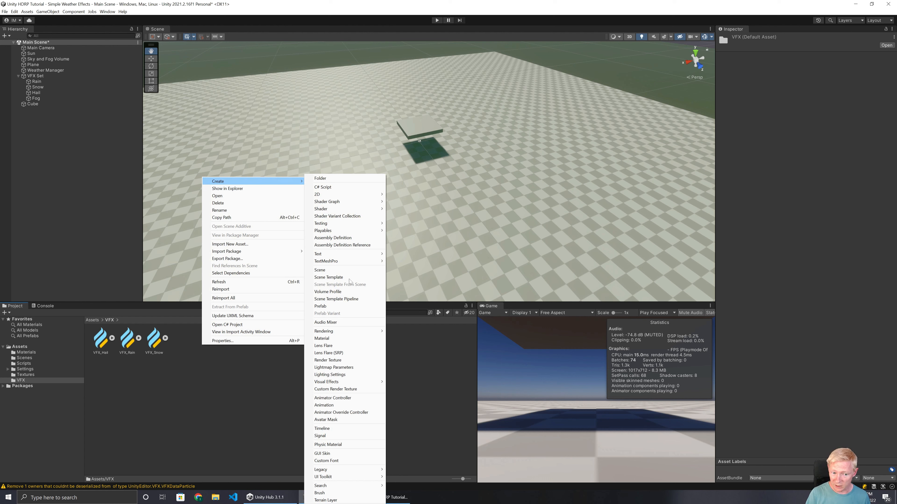
pyautogui.click(327, 292)
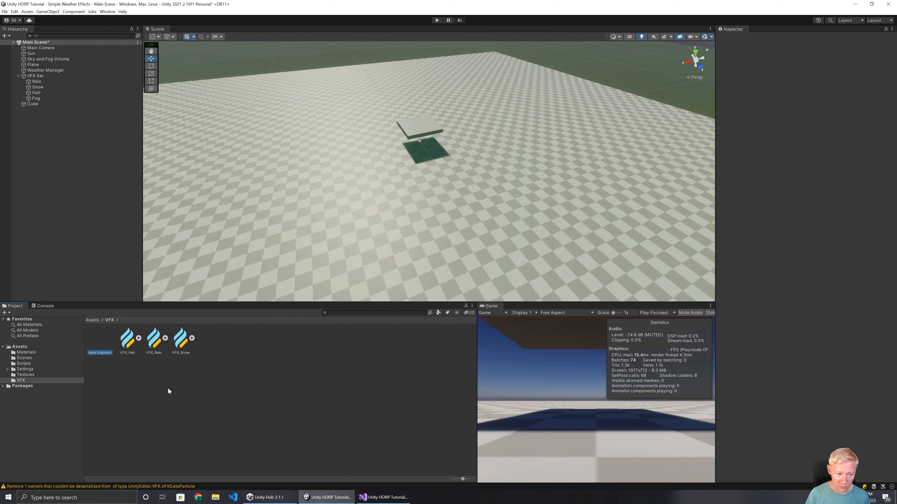
pyautogui.write('F')
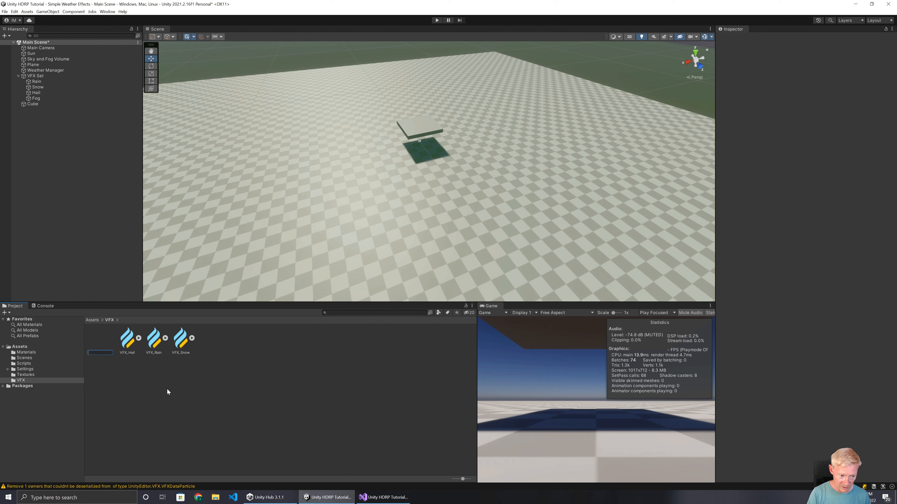
pyautogui.write('VFX_')
pyautogui.write('FogP')
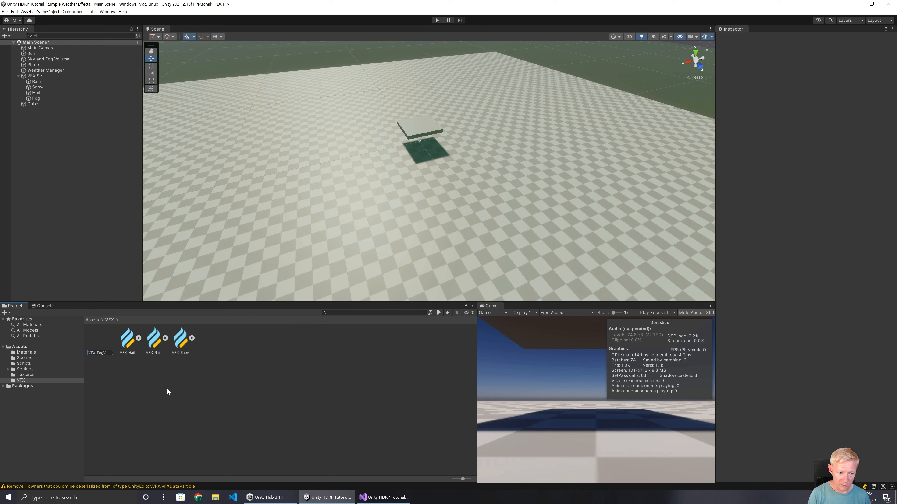
pyautogui.write('olume')
pyautogui.press('Return')
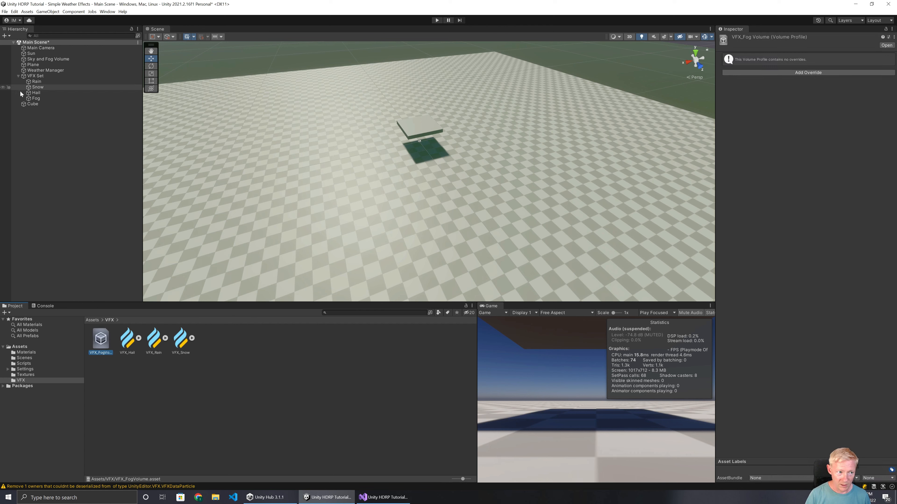
pyautogui.click(37, 98)
pyautogui.moveTo(99, 341); pyautogui.dragTo(842, 179)
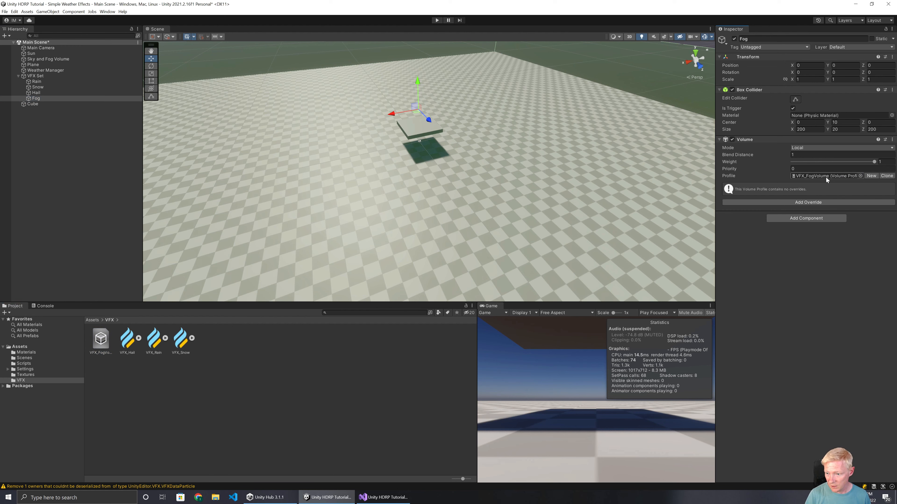